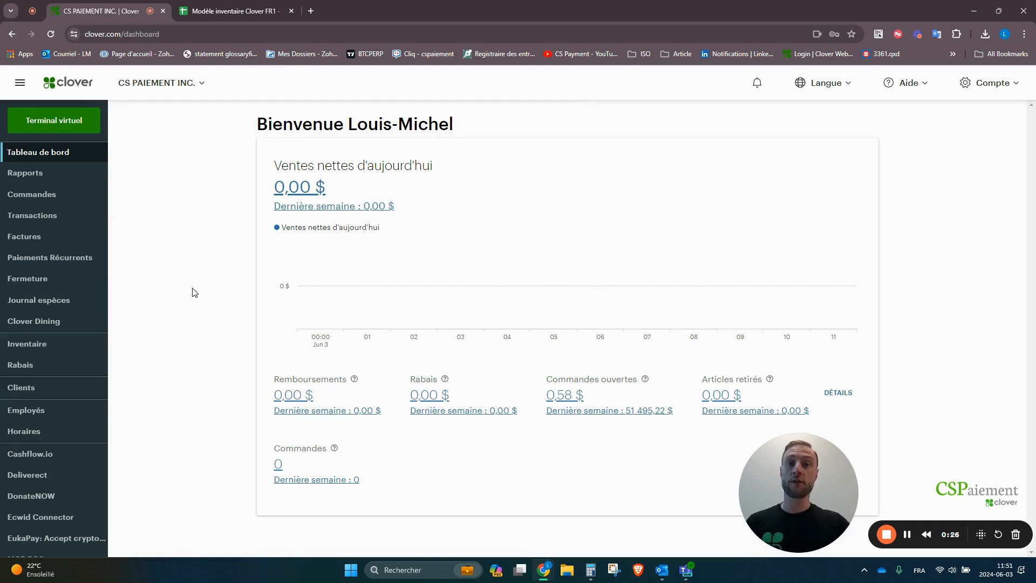
- Download the inventory template from the Import Inventory page of the Clover article inventory, and close the import page
{"action": "left_click", "coordinate": [27, 343]}
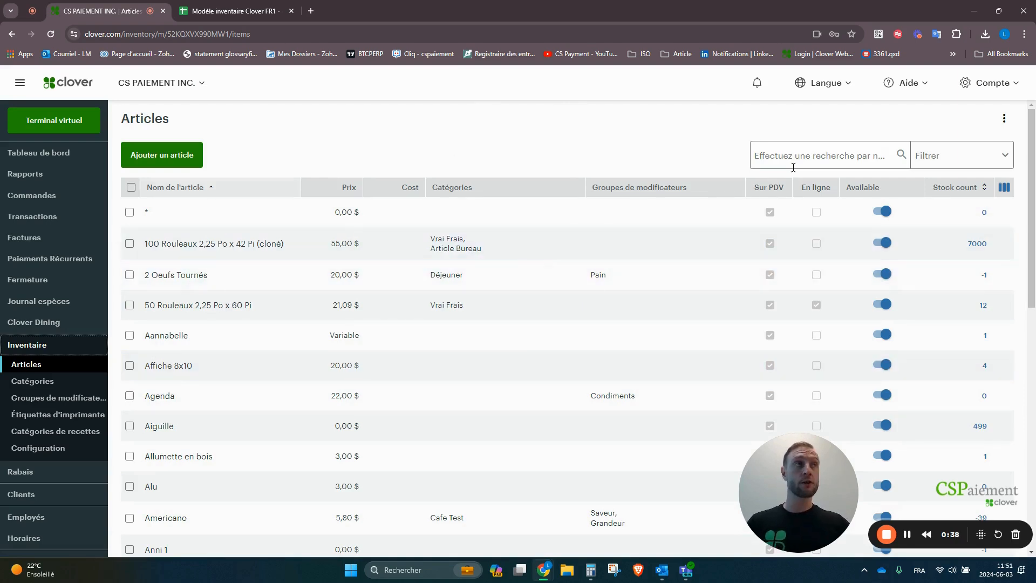
{"action": "left_click", "coordinate": [1004, 117]}
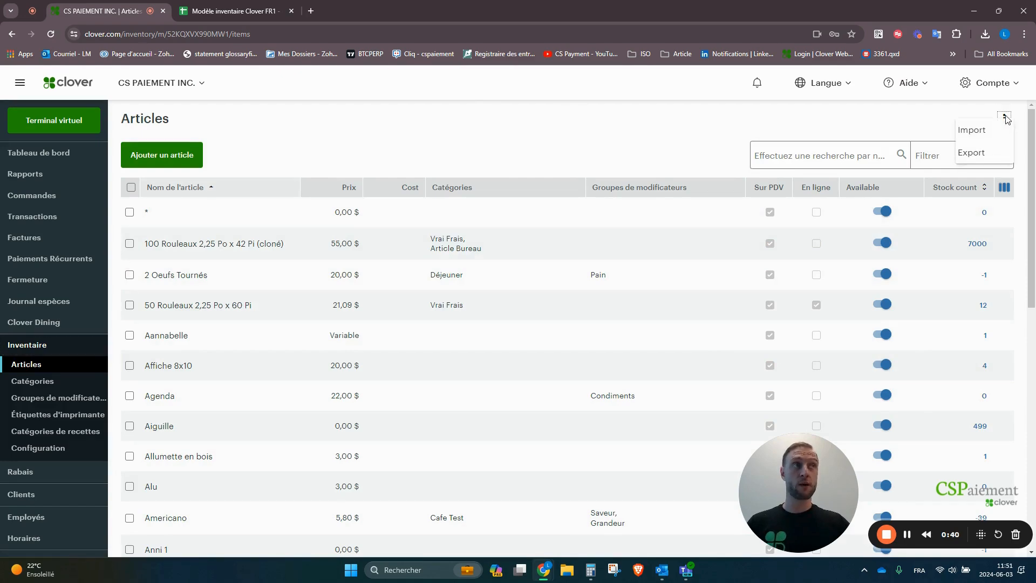
{"action": "left_click", "coordinate": [988, 130]}
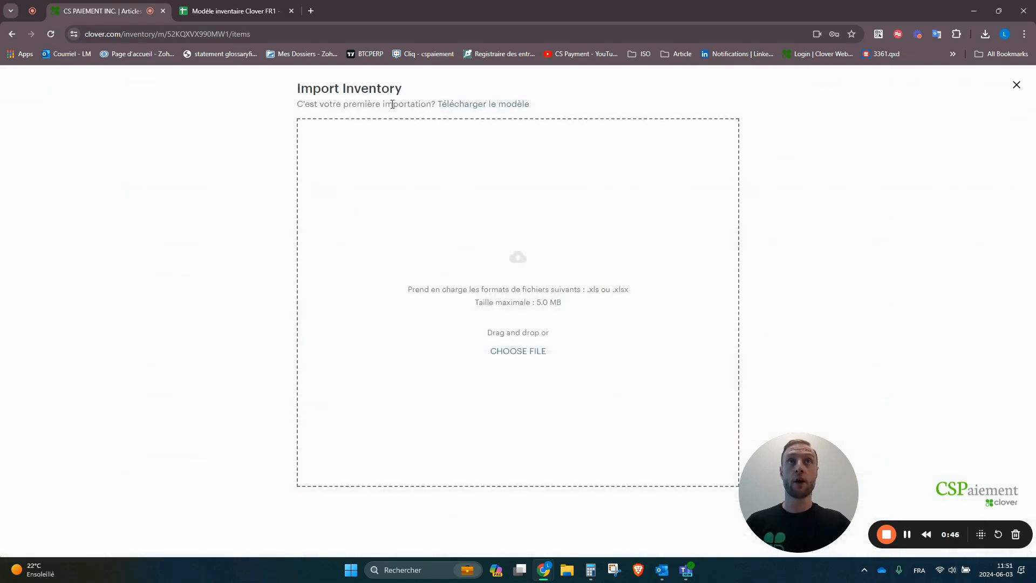
{"action": "left_click", "coordinate": [508, 106]}
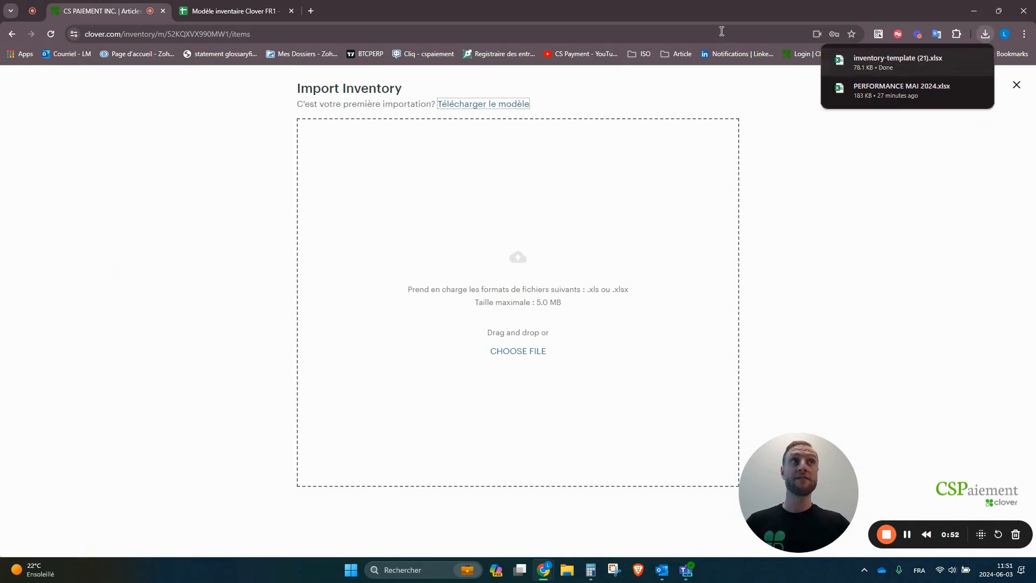
{"action": "left_click", "coordinate": [894, 266]}
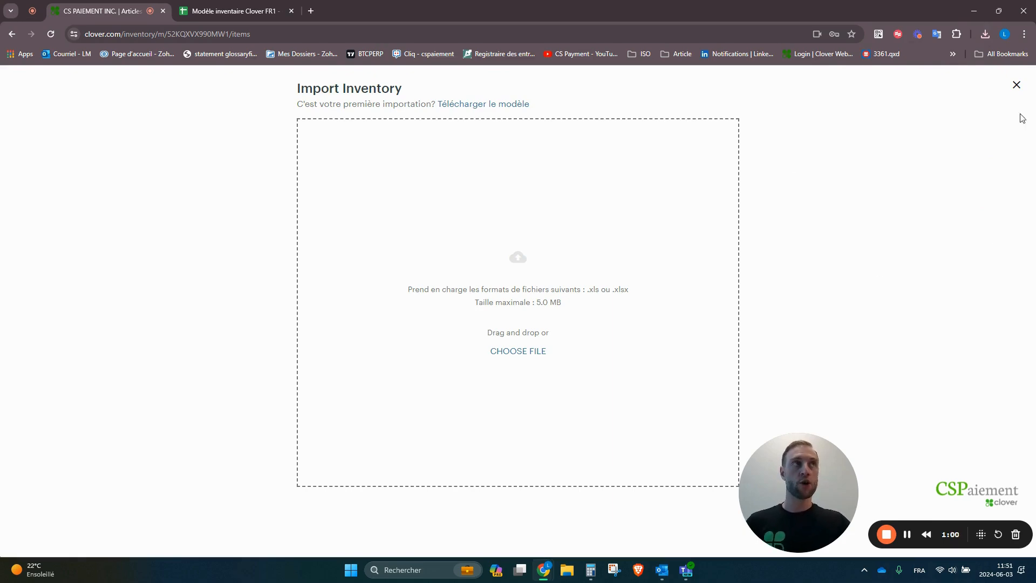
{"action": "left_click", "coordinate": [1017, 86]}
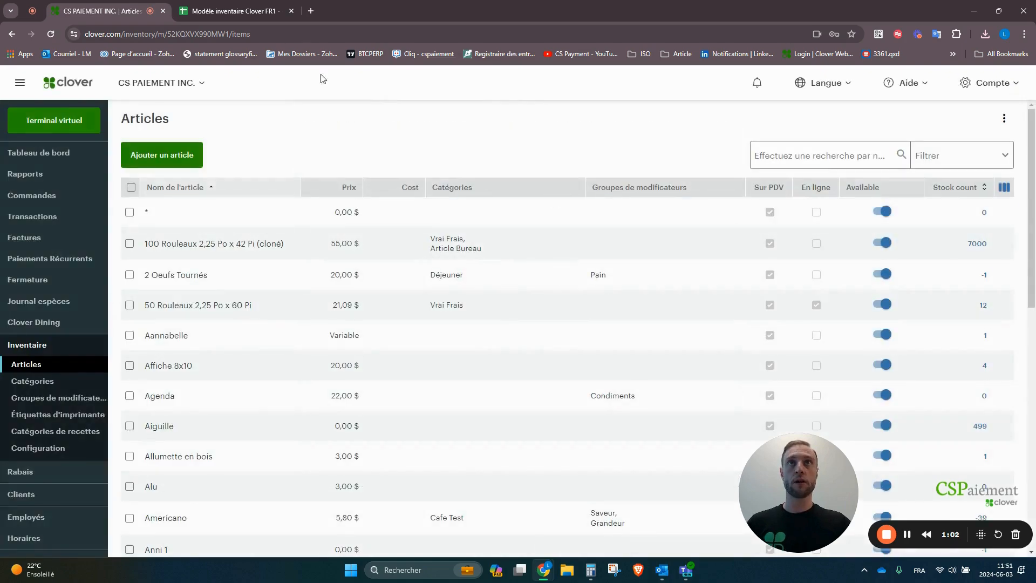
- Switch to the "Modèle inventaire Clover FR1" spreadsheet in Google Sheets and examine the header row of the Articles sheet
{"action": "left_click", "coordinate": [231, 12]}
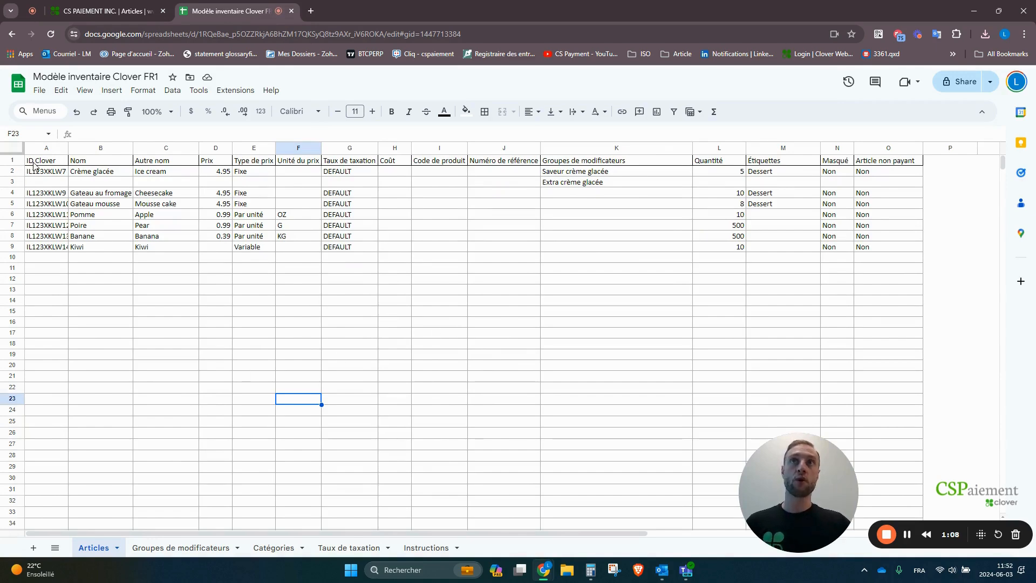
{"action": "left_click_drag", "start_coordinate": [34, 163], "coordinate": [918, 165]}
{"action": "left_click", "coordinate": [431, 323]}
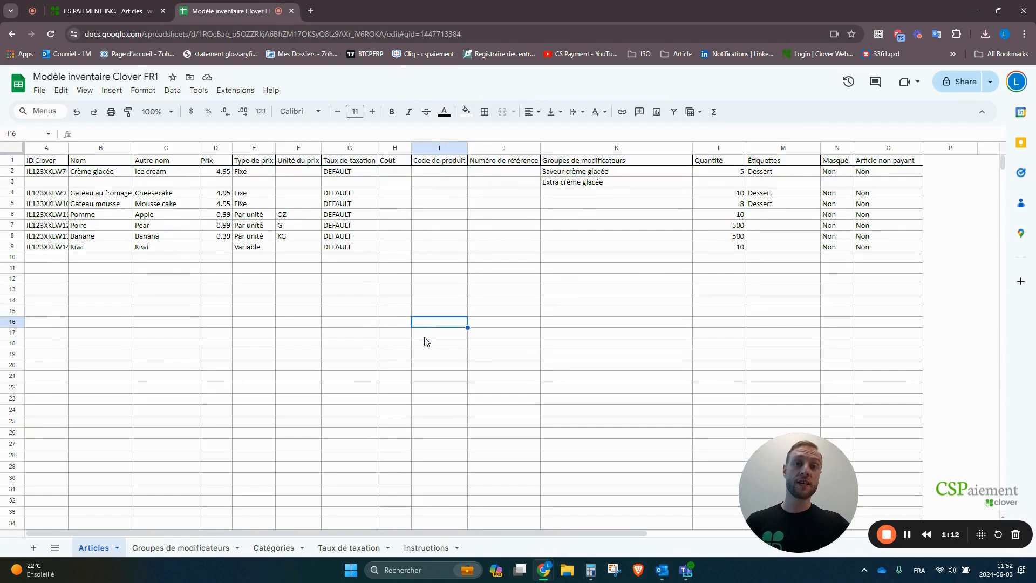
{"action": "left_click", "coordinate": [10, 161]}
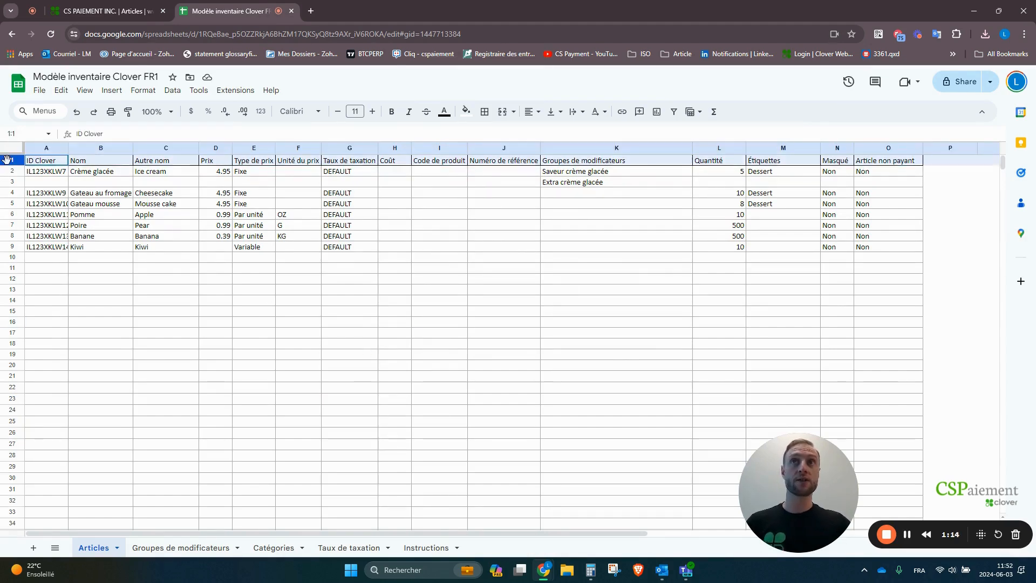
- Switch to the Clover dashboard and compare its available display languages with the language of the template's column headings
{"action": "left_click", "coordinate": [117, 16]}
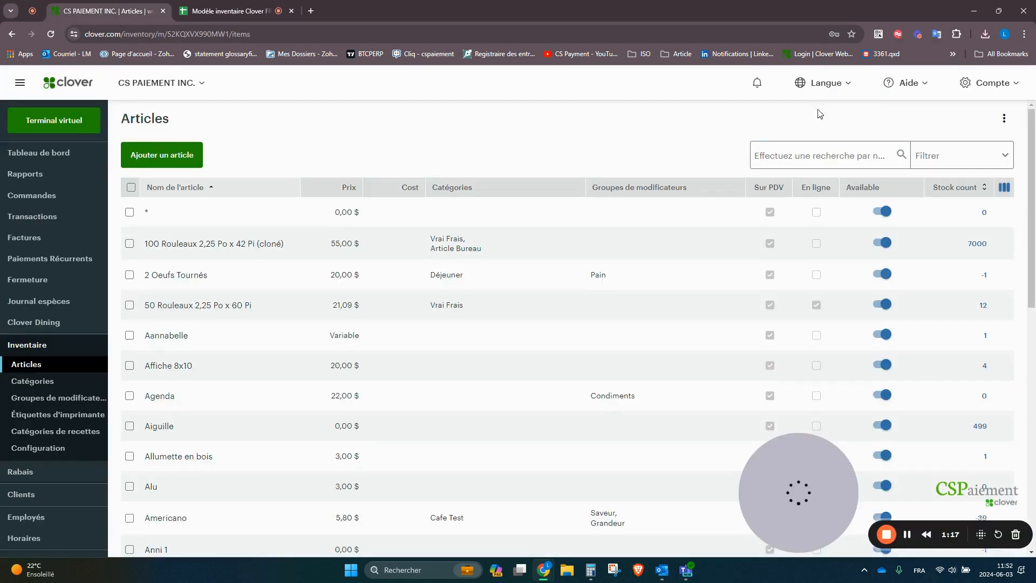
{"action": "left_click", "coordinate": [825, 82]}
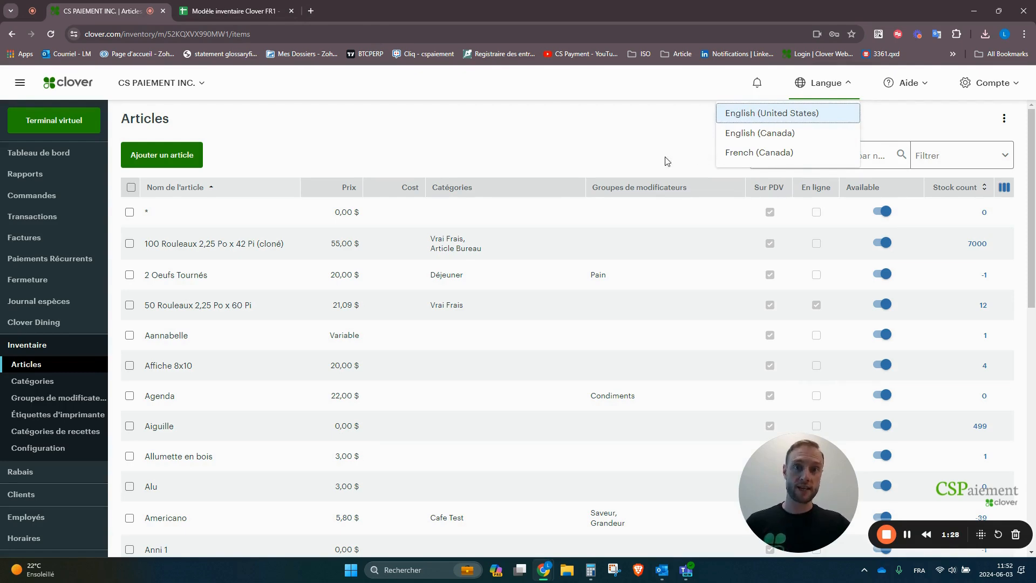
{"action": "left_click", "coordinate": [253, 12]}
{"action": "left_click_drag", "start_coordinate": [29, 163], "coordinate": [342, 171]}
{"action": "left_click", "coordinate": [383, 313]}
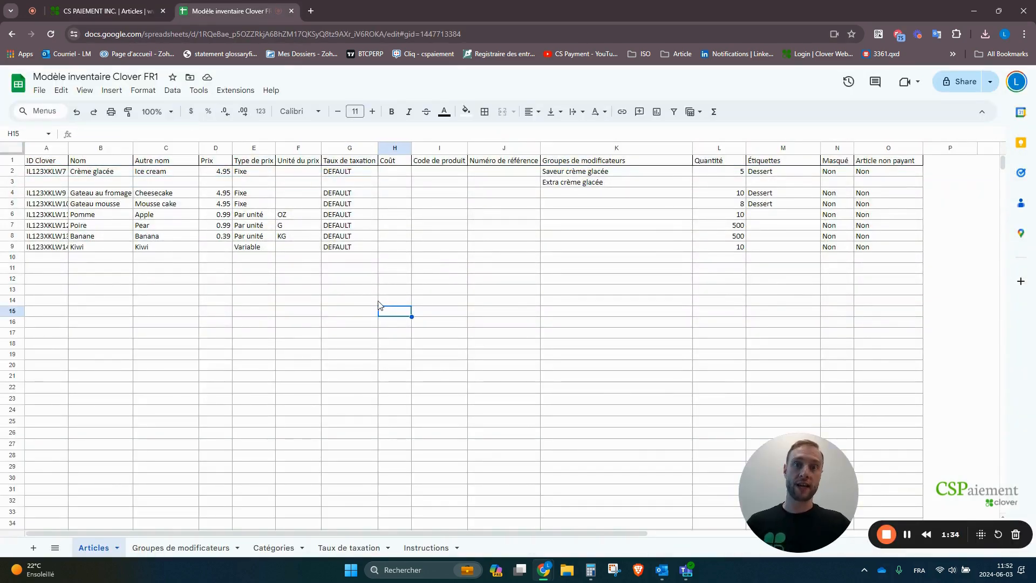
{"action": "left_click", "coordinate": [137, 12]}
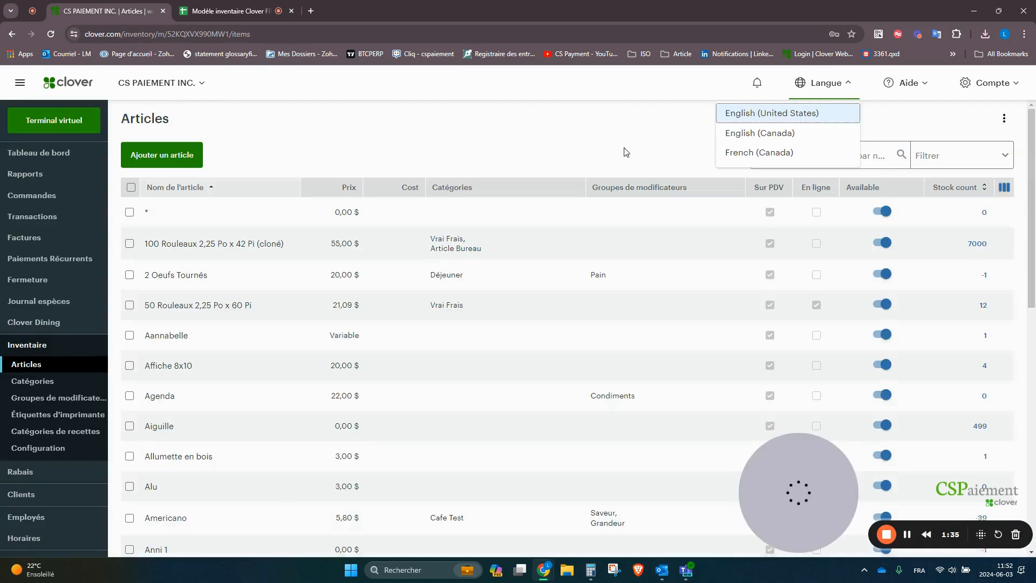
{"action": "left_click", "coordinate": [537, 111]}
- Return to the inventory template in Google Sheets and read the Instructions sheet, including the Coût definition
{"action": "left_click", "coordinate": [236, 11]}
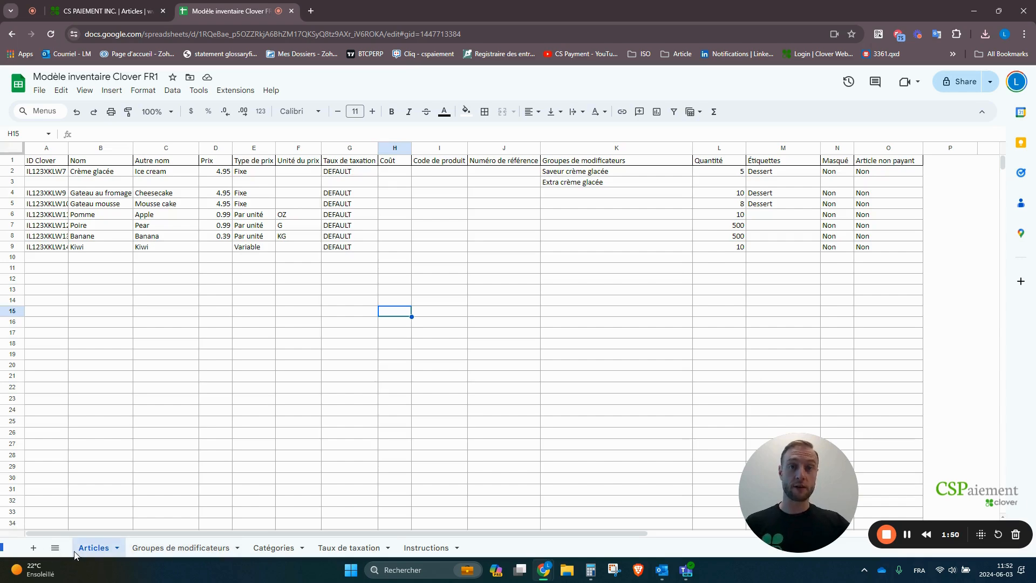
{"action": "left_click", "coordinate": [421, 555]}
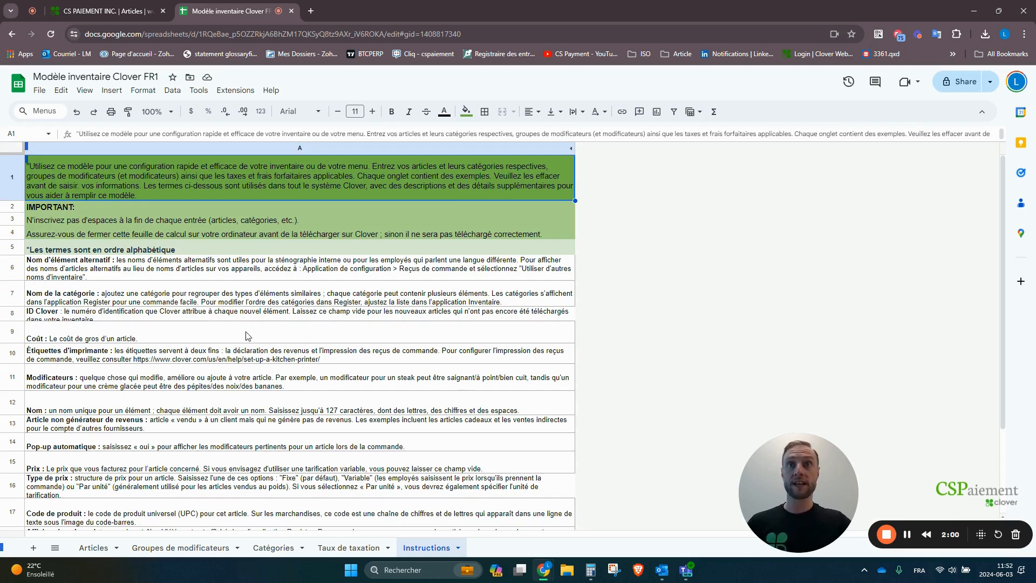
{"action": "left_click", "coordinate": [136, 339]}
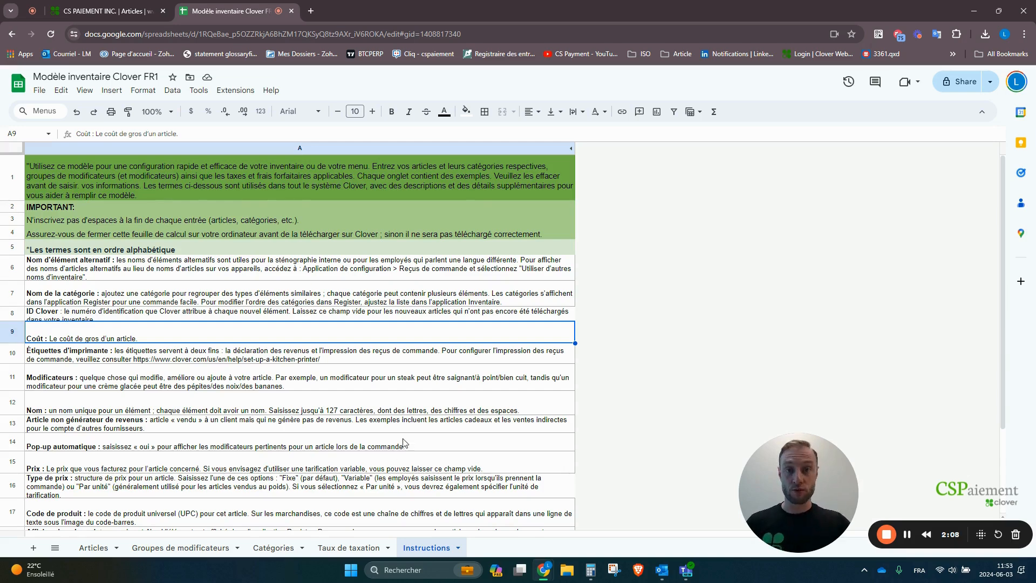
- Open the Taux de taxation sheet and examine its Nom, Taux de taxation and Par défaut column headings
{"action": "left_click", "coordinate": [348, 550]}
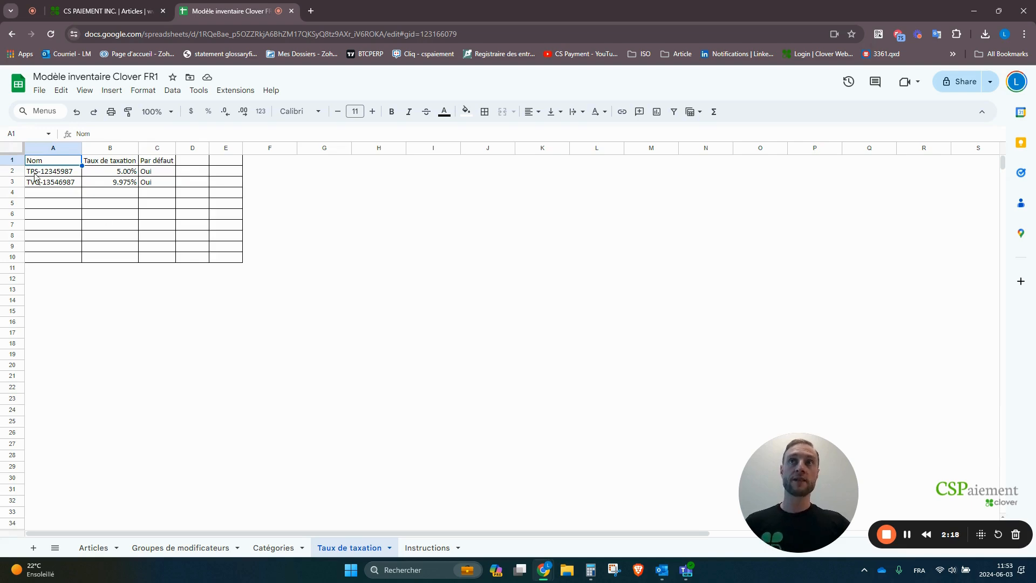
{"action": "left_click", "coordinate": [13, 160]}
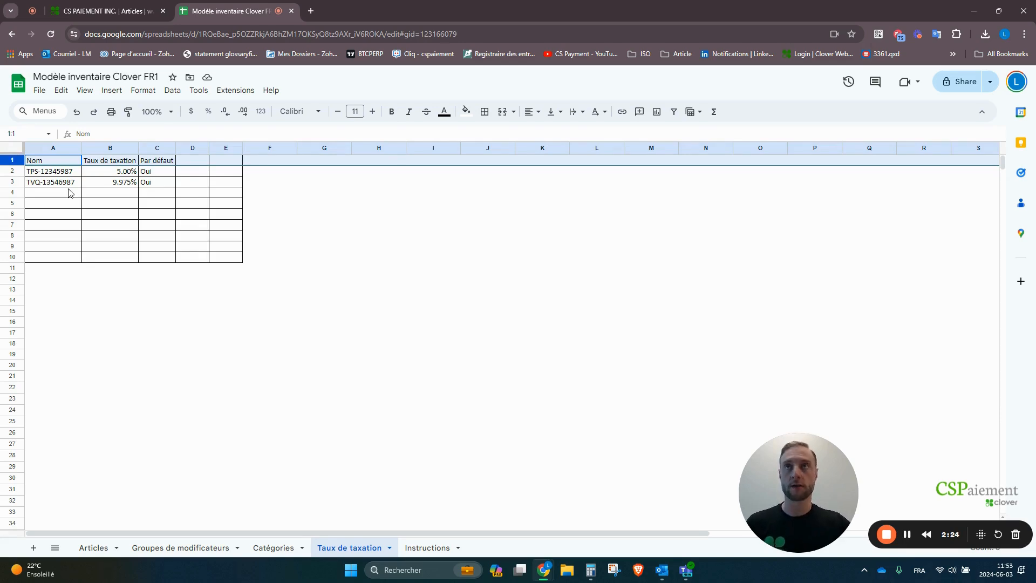
{"action": "left_click", "coordinate": [59, 163]}
{"action": "left_click", "coordinate": [119, 165]}
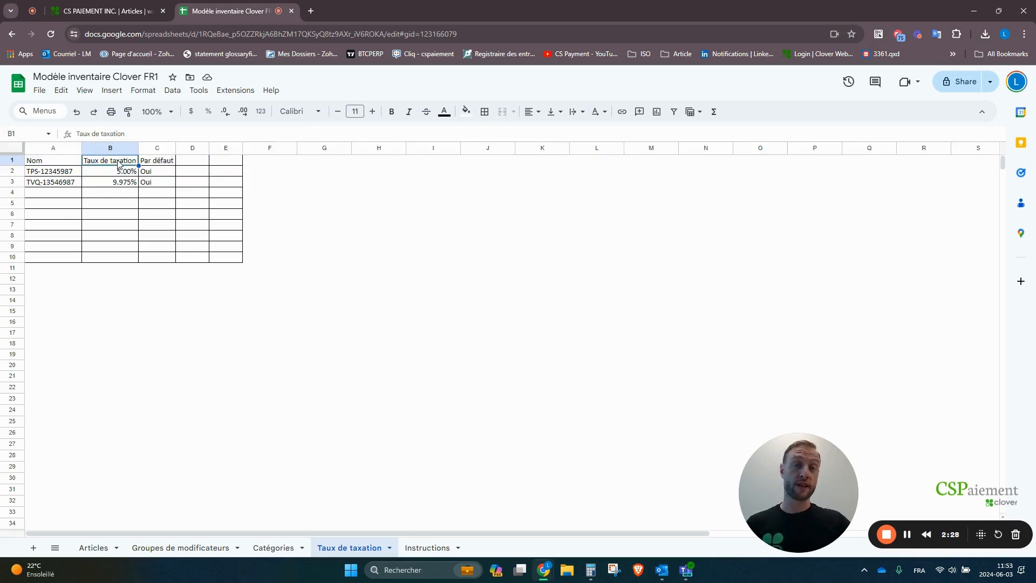
{"action": "left_click", "coordinate": [162, 163]}
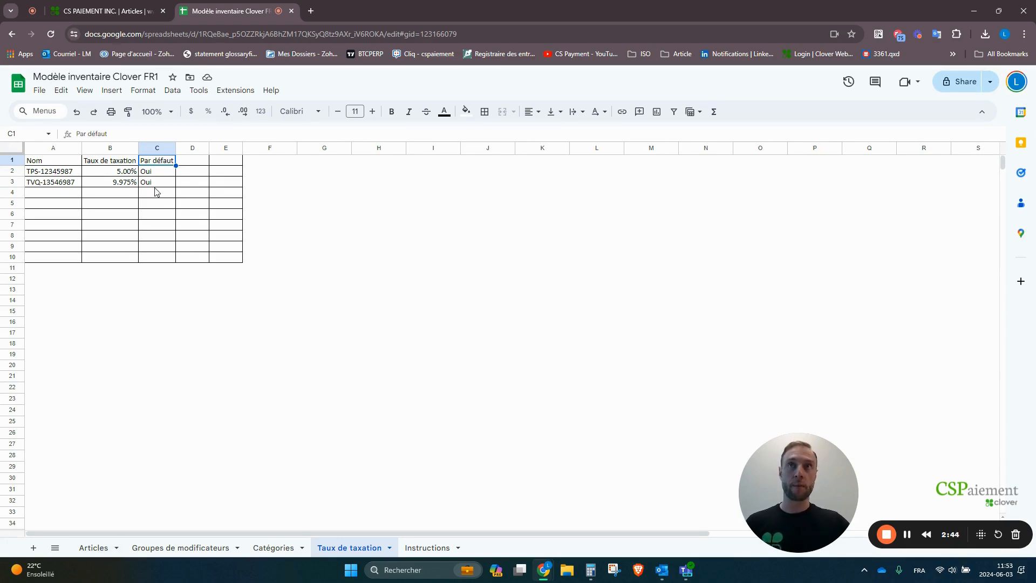
- Examine the Par défaut entries of the TPS and TVQ rows
{"action": "left_click_drag", "start_coordinate": [164, 173], "coordinate": [162, 183]}
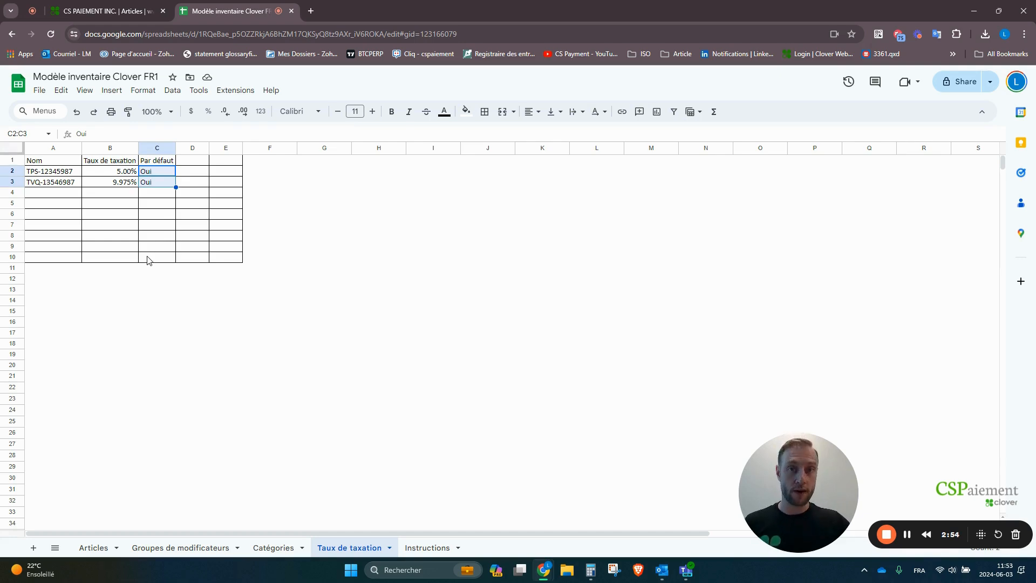
{"action": "left_click", "coordinate": [159, 228]}
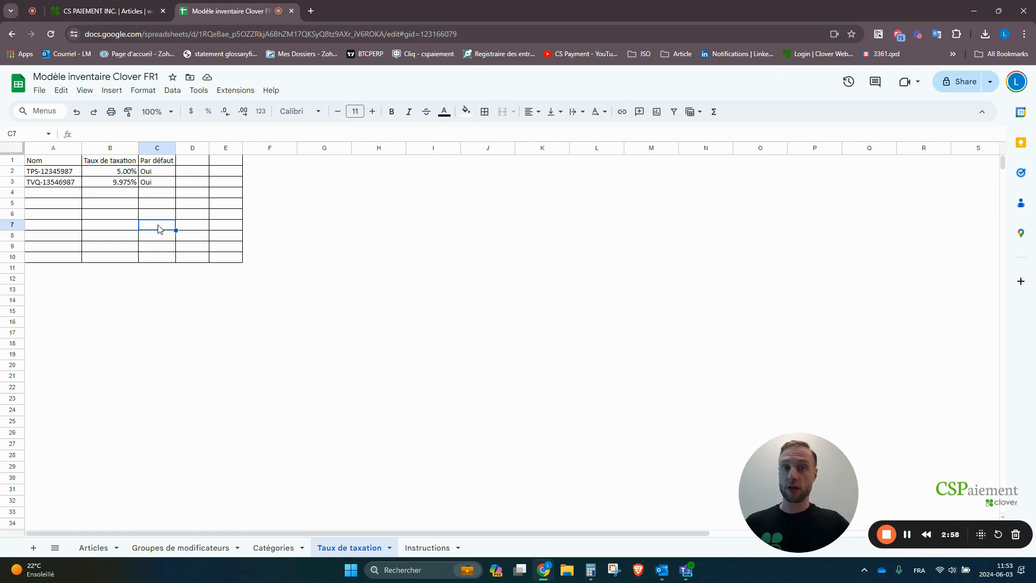
{"action": "left_click_drag", "start_coordinate": [159, 171], "coordinate": [163, 184]}
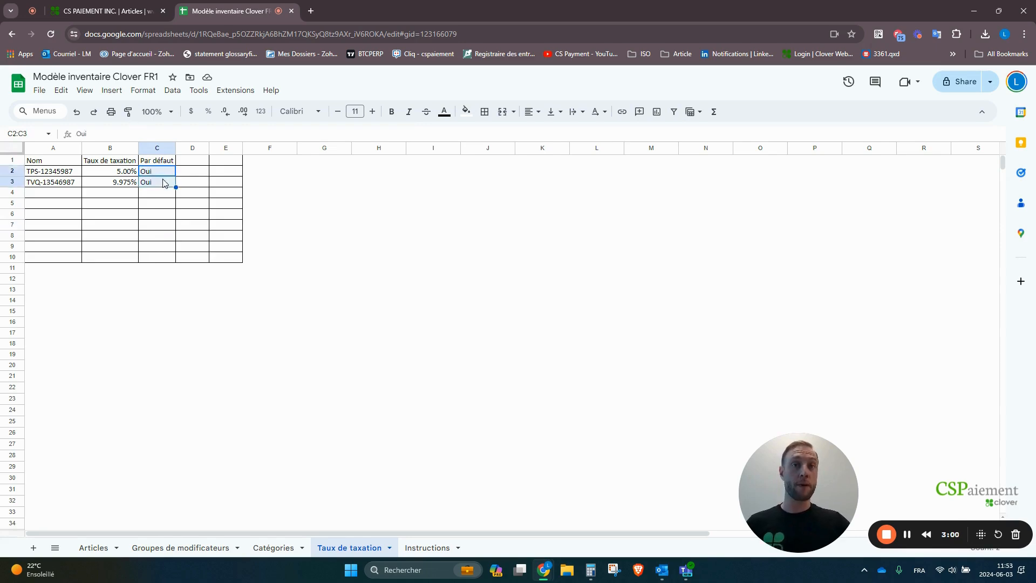
{"action": "left_click", "coordinate": [169, 205]}
- Check the tax rates and the Nom entries of the TPS and TVQ rows
{"action": "left_click", "coordinate": [106, 169]}
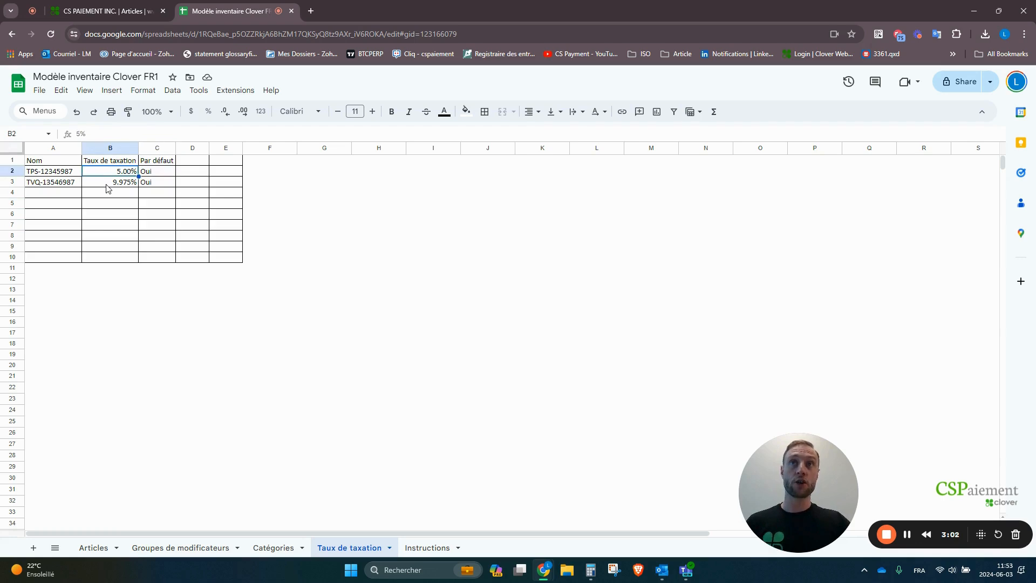
{"action": "left_click", "coordinate": [107, 185]}
{"action": "left_click", "coordinate": [111, 171]}
{"action": "left_click", "coordinate": [111, 181]}
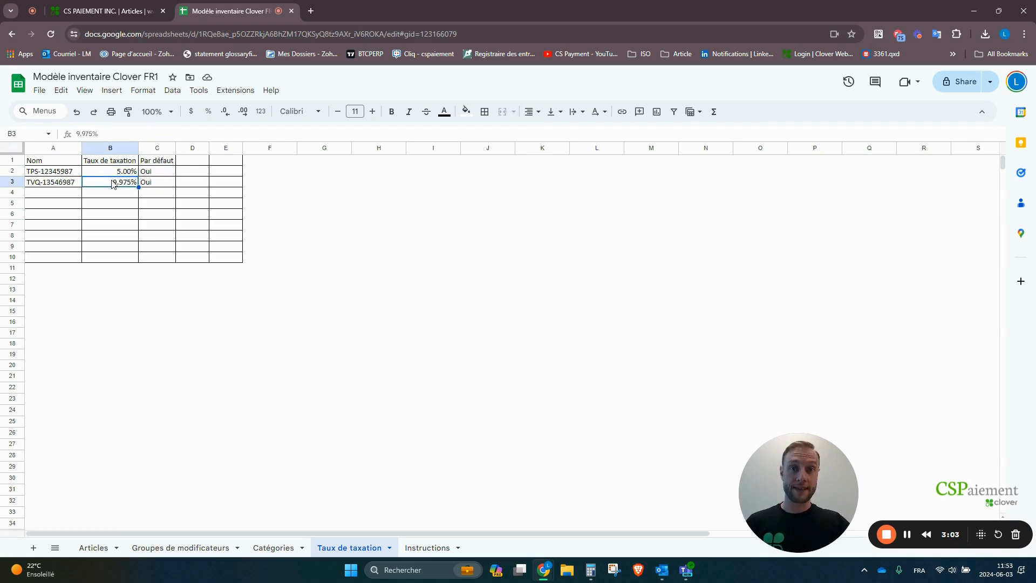
{"action": "left_click", "coordinate": [52, 172]}
{"action": "left_click", "coordinate": [59, 182]}
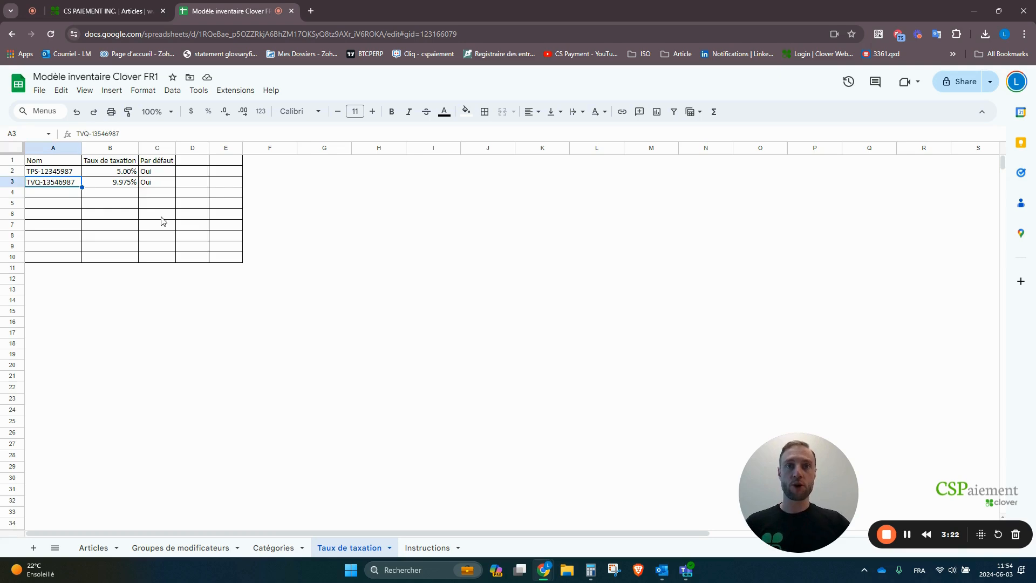
- Open the Catégories sheet and examine the category name row at its head
{"action": "left_click", "coordinate": [273, 548]}
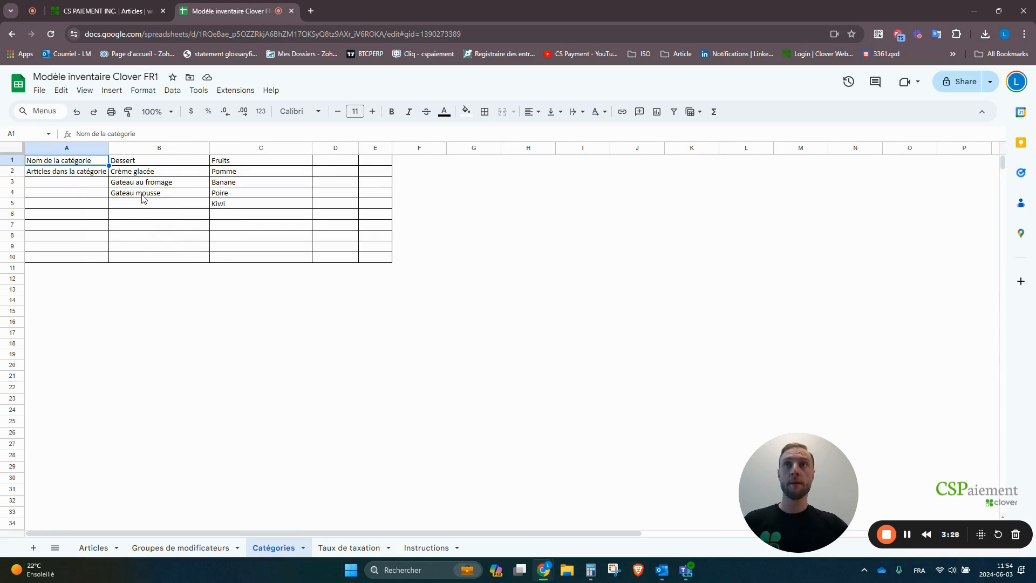
{"action": "left_click", "coordinate": [46, 228]}
{"action": "left_click", "coordinate": [13, 160]}
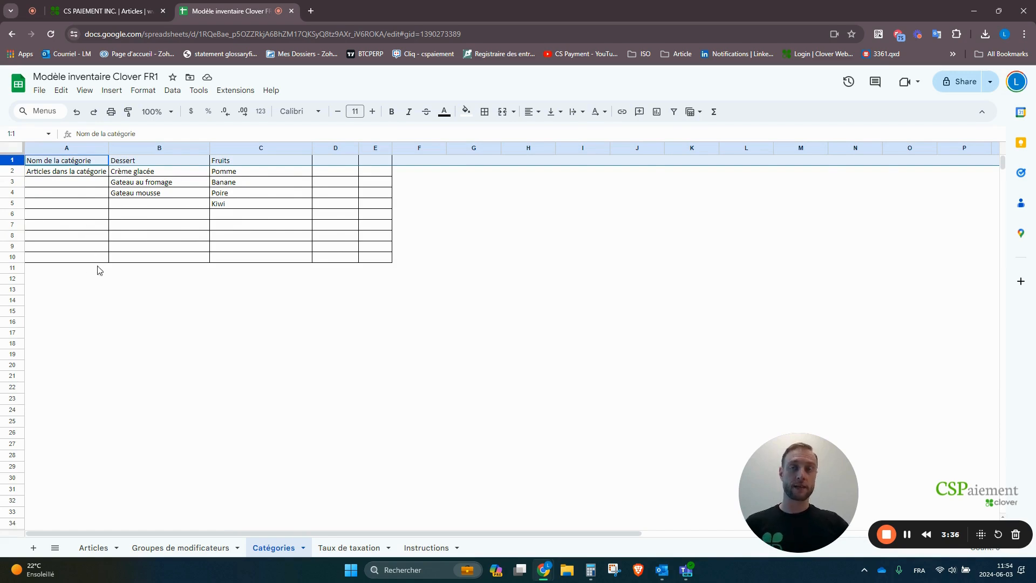
{"action": "left_click", "coordinate": [146, 247]}
{"action": "left_click", "coordinate": [16, 160]}
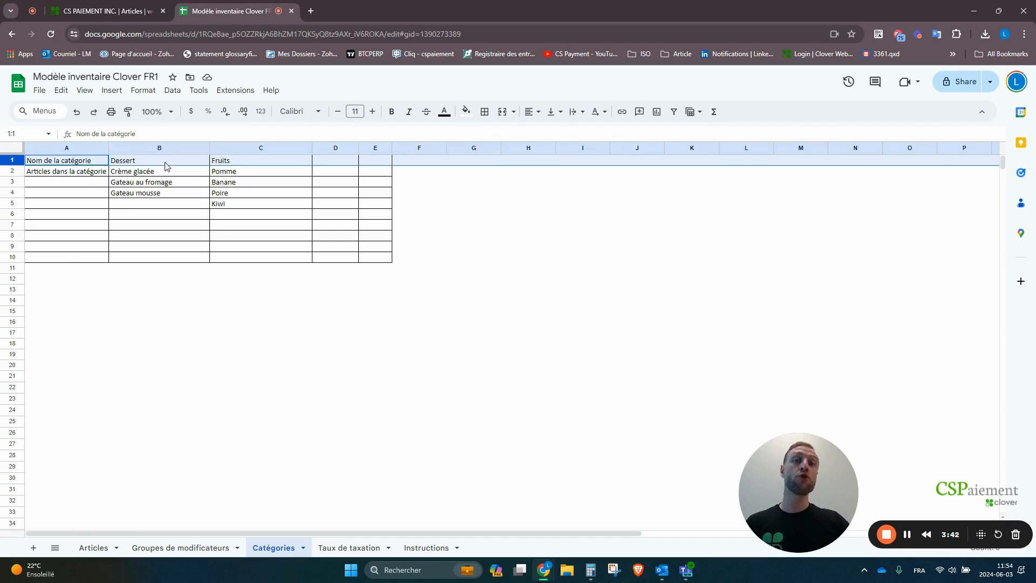
{"action": "left_click", "coordinate": [70, 193]}
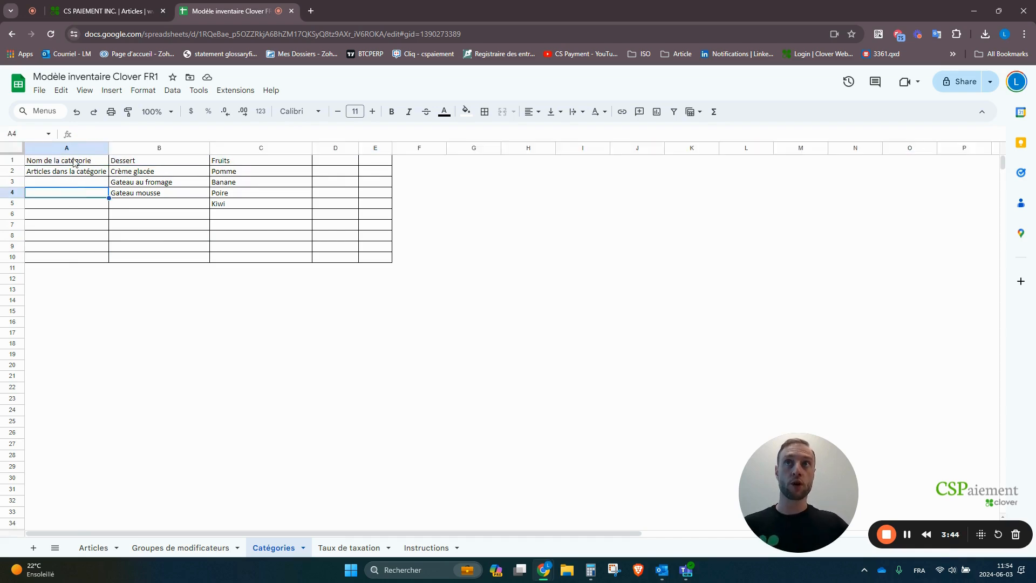
- Examine the Dessert and Fruits category names and the "Articles dans la catégorie" row
{"action": "left_click", "coordinate": [159, 163]}
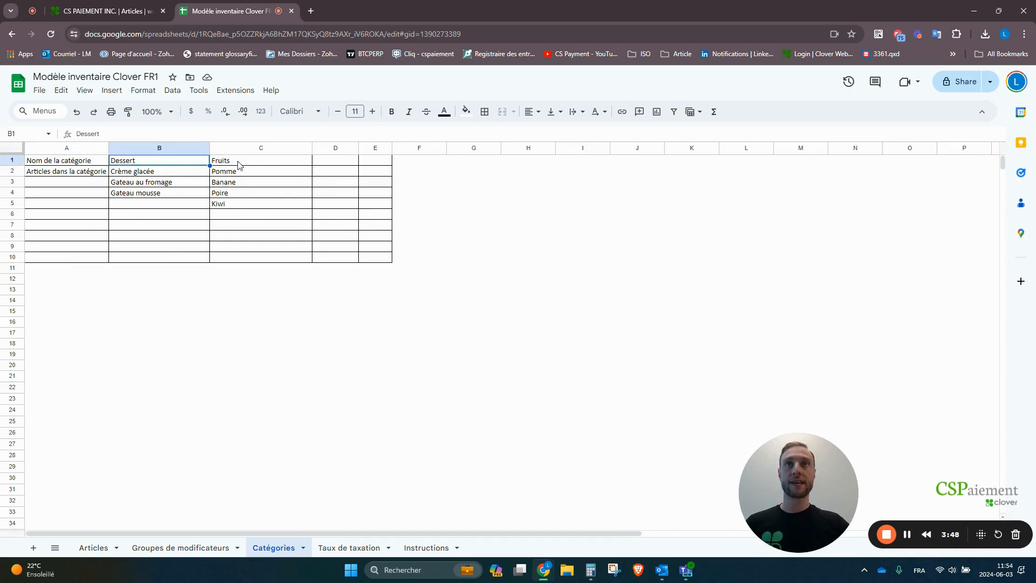
{"action": "left_click", "coordinate": [281, 162]}
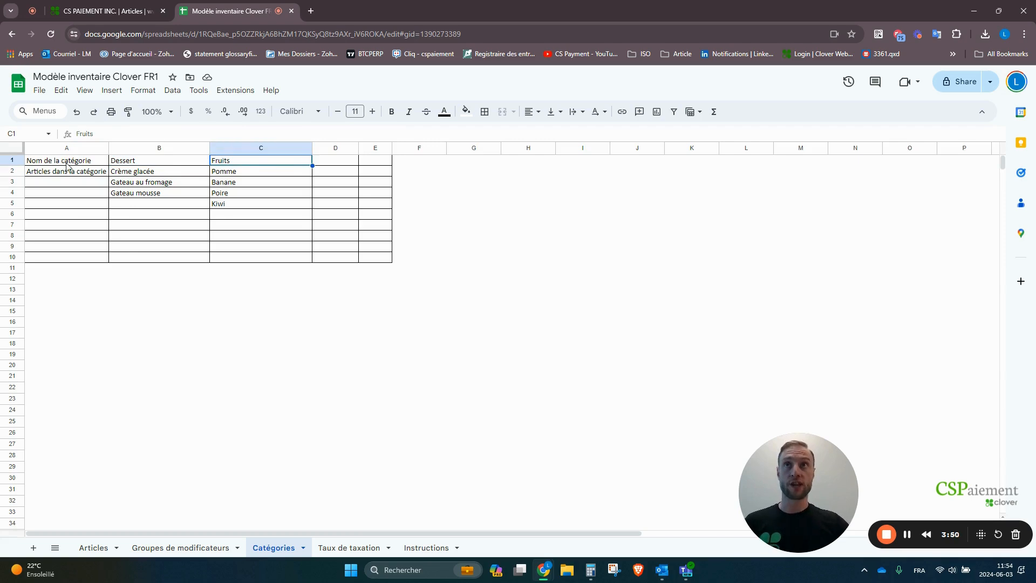
{"action": "left_click", "coordinate": [151, 166]}
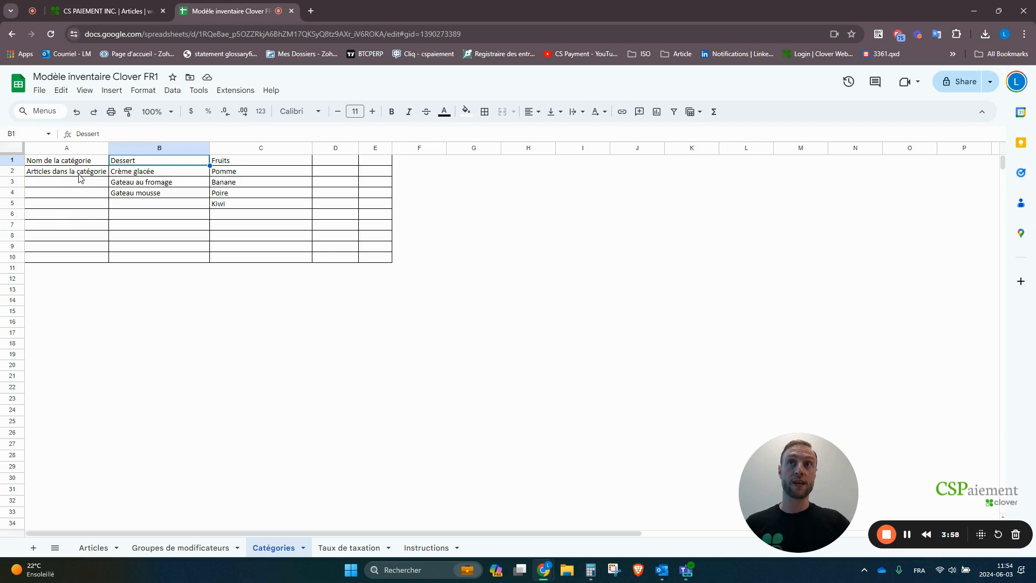
{"action": "left_click", "coordinate": [61, 173]}
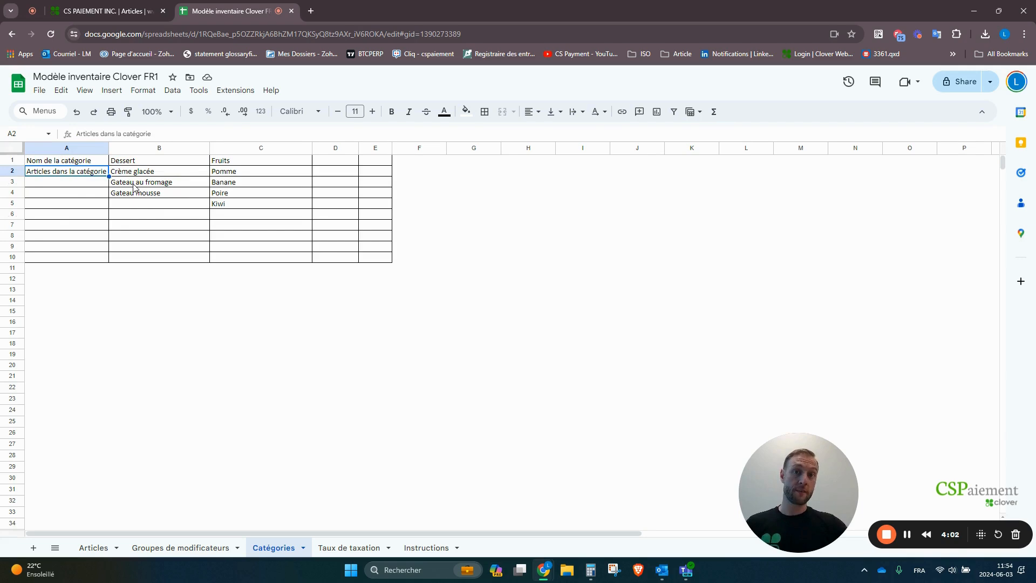
{"action": "left_click", "coordinate": [140, 225]}
{"action": "left_click", "coordinate": [147, 162]}
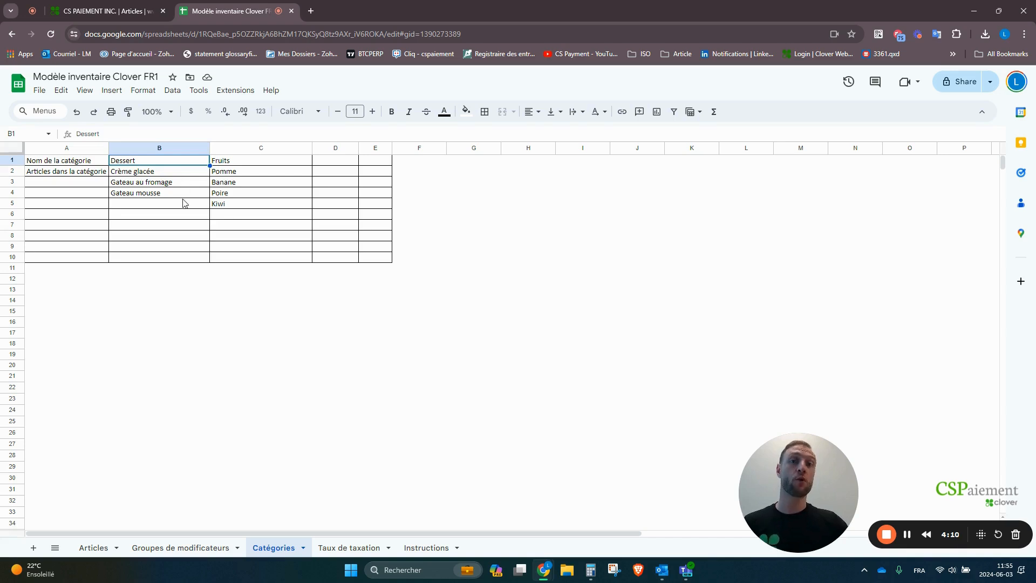
- Examine the Fruits category name and the articles listed under the Fruits and Dessert categories
{"action": "left_click", "coordinate": [247, 164]}
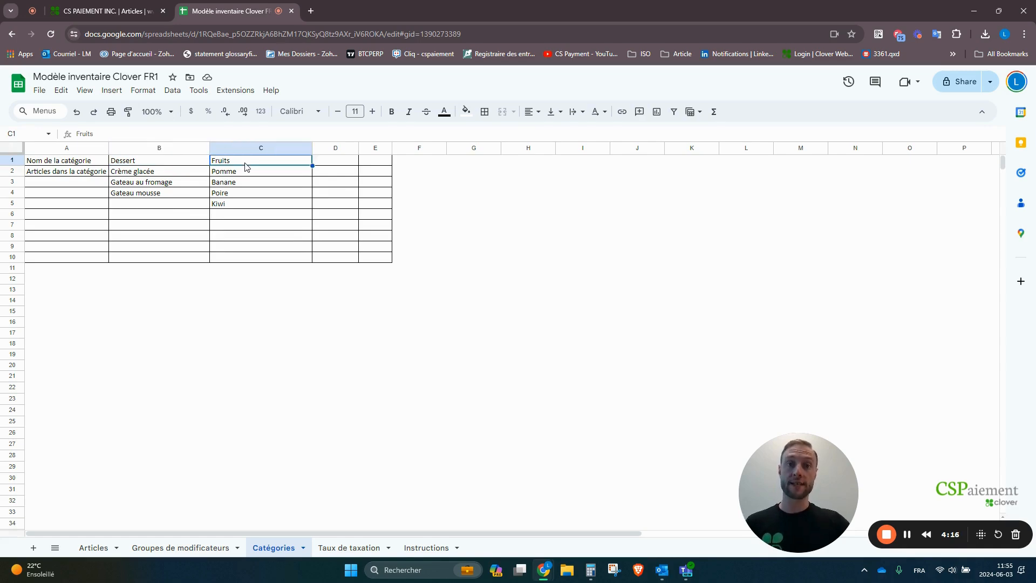
{"action": "left_click_drag", "start_coordinate": [254, 174], "coordinate": [253, 210]}
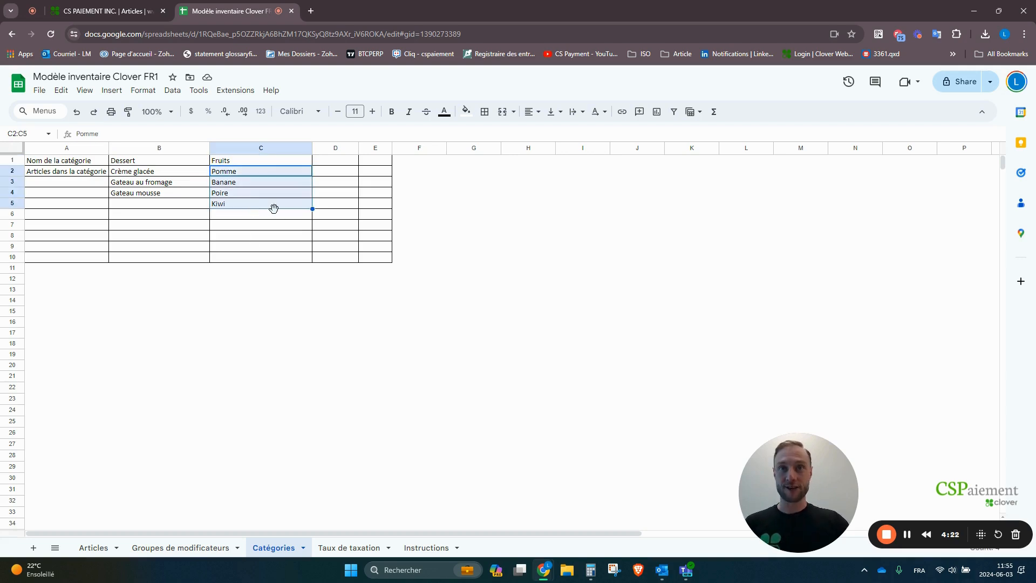
{"action": "left_click_drag", "start_coordinate": [149, 174], "coordinate": [236, 206]}
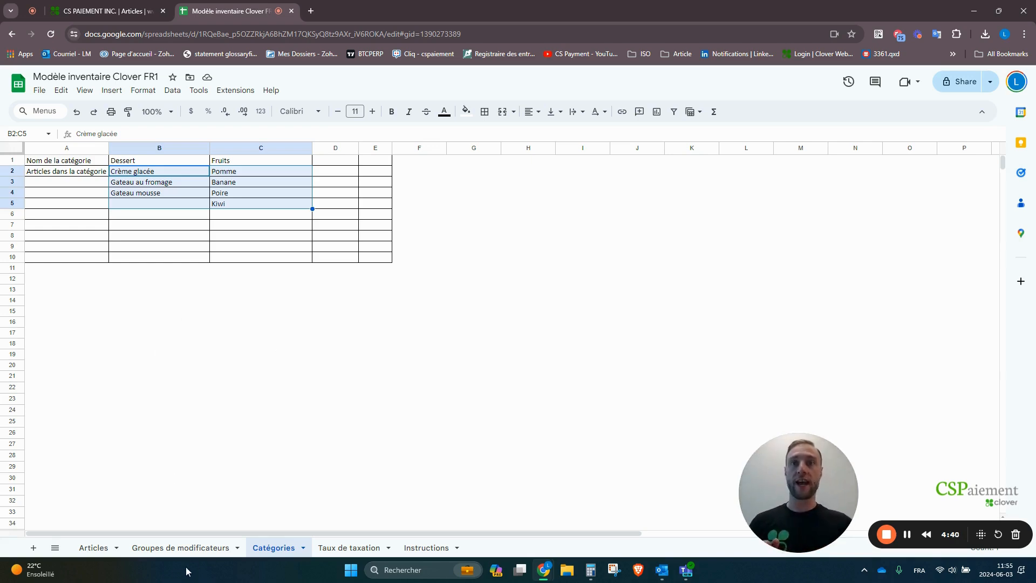
- Open the Groupes de modificateurs sheet and examine its header row, starting with "Nom du groupe de modificateurs"
{"action": "left_click", "coordinate": [194, 551]}
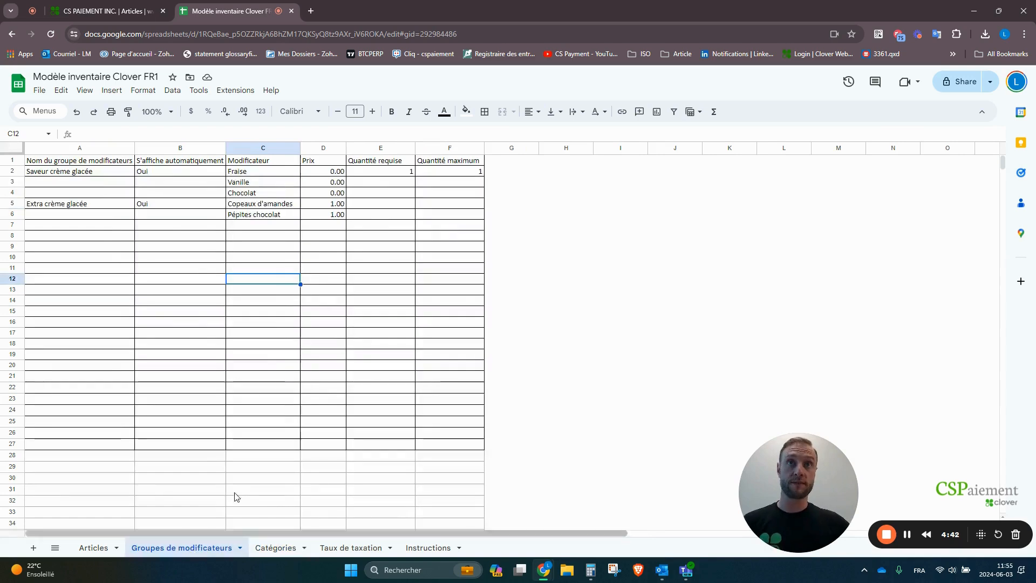
{"action": "left_click", "coordinate": [303, 327]}
{"action": "left_click", "coordinate": [249, 253]}
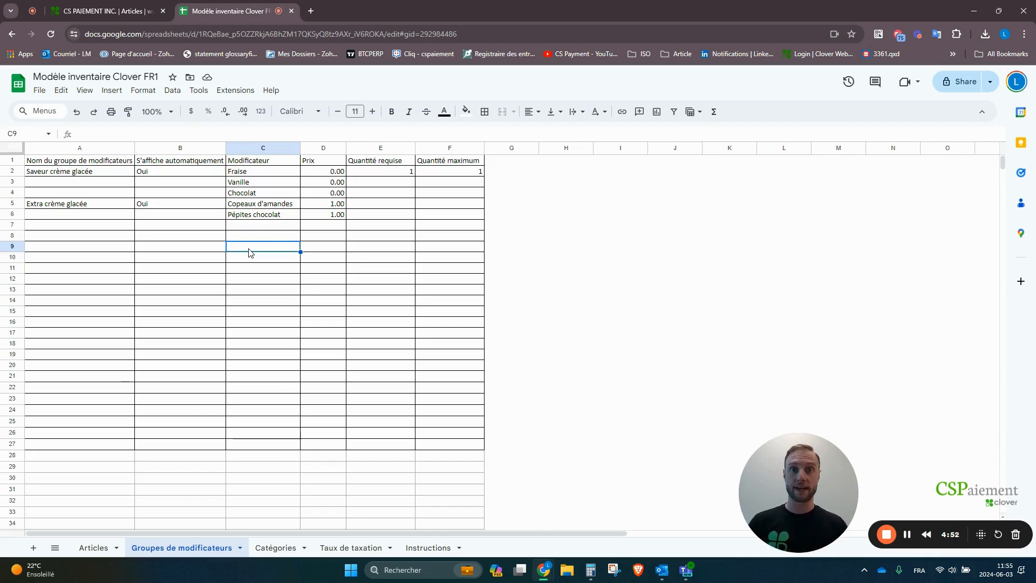
{"action": "left_click", "coordinate": [232, 298]}
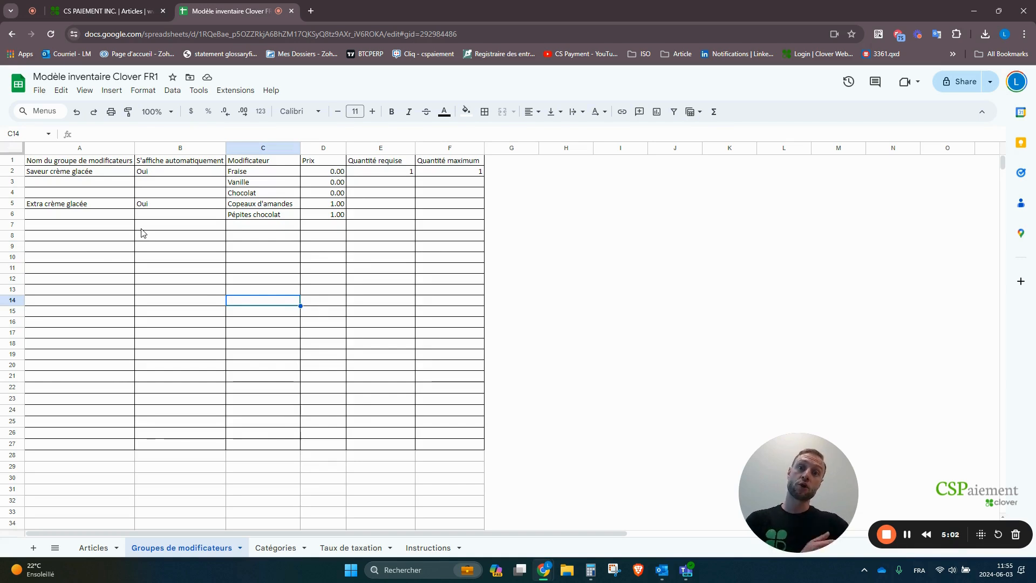
{"action": "left_click", "coordinate": [10, 157]}
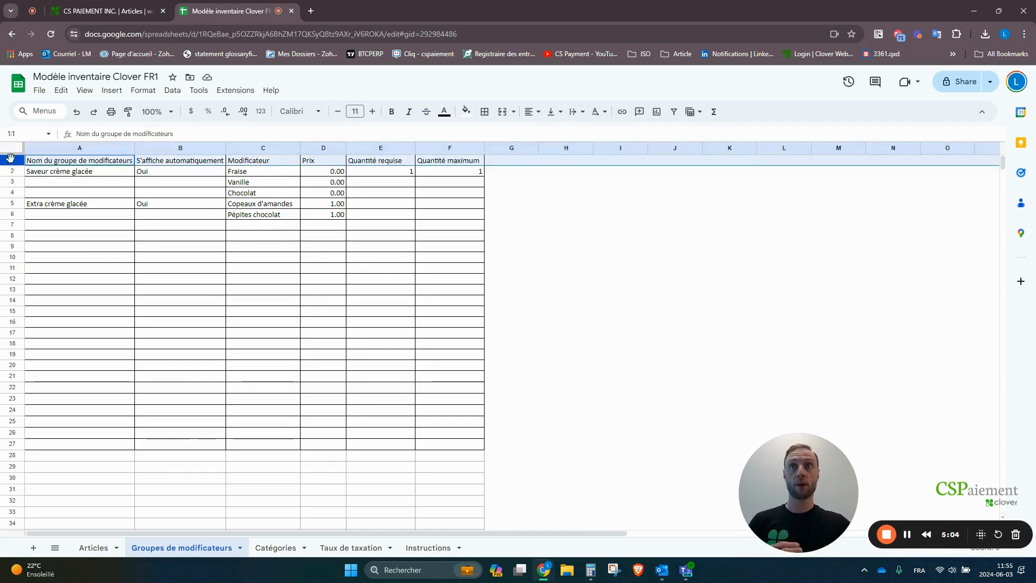
{"action": "left_click", "coordinate": [89, 163]}
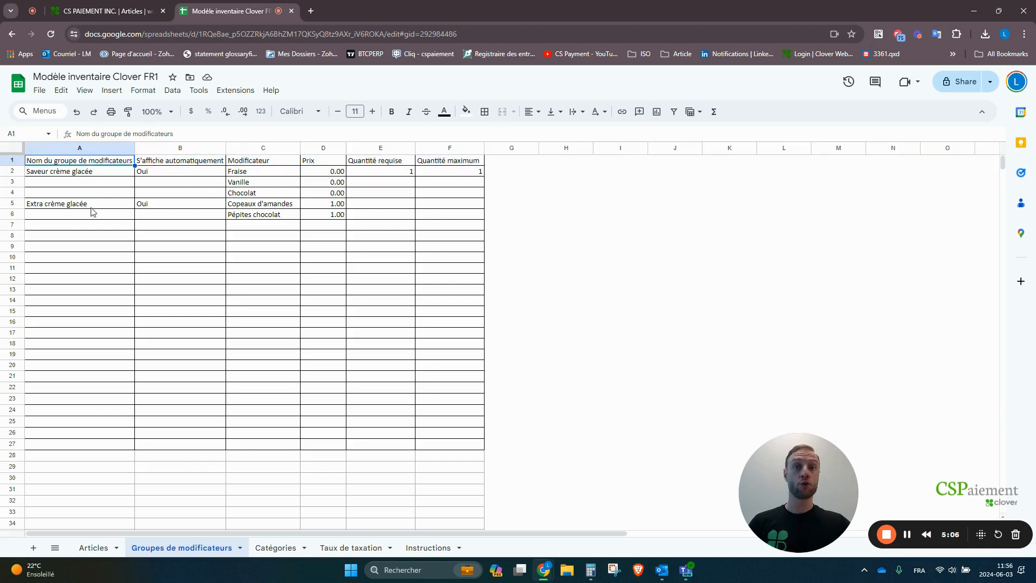
- Examine the "S'affiche automatiquement" column with its first entry and the Modificateur header
{"action": "left_click", "coordinate": [179, 165]}
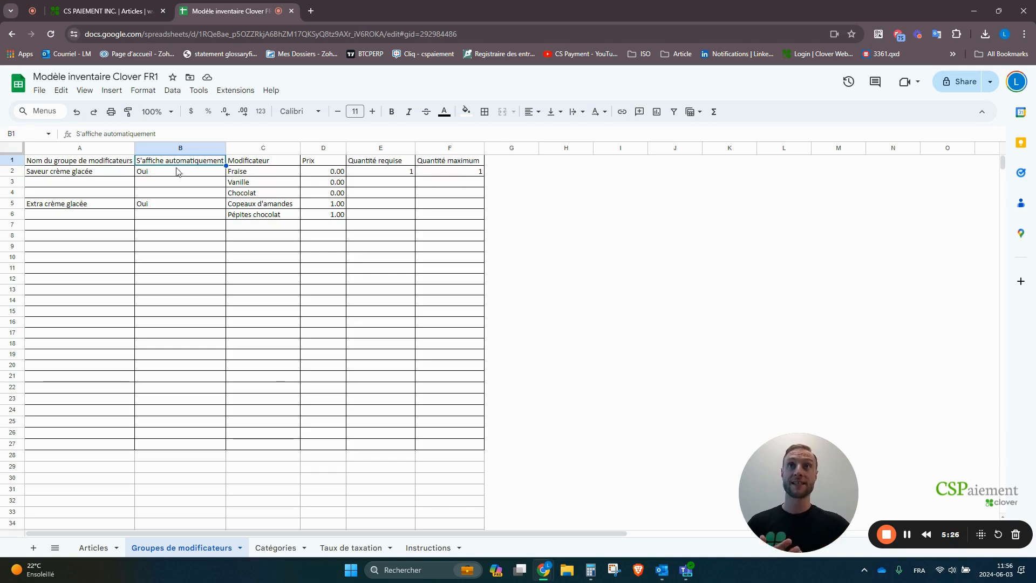
{"action": "left_click", "coordinate": [177, 172]}
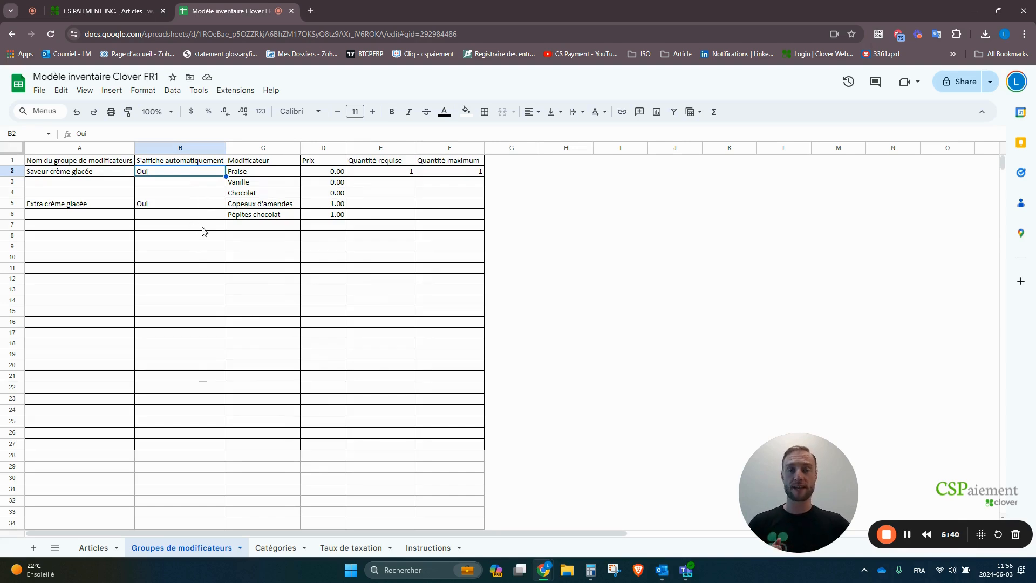
{"action": "left_click", "coordinate": [268, 163]}
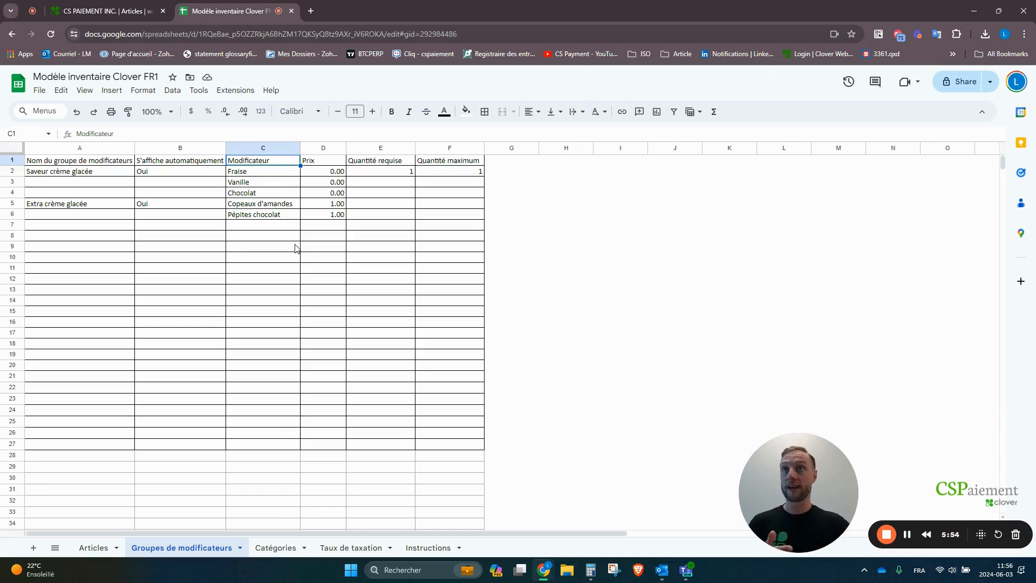
- Compare the two modifier group names and check the Fraise, Vanille and Chocolat modifiers of Saveur crème glacée
{"action": "left_click", "coordinate": [100, 174]}
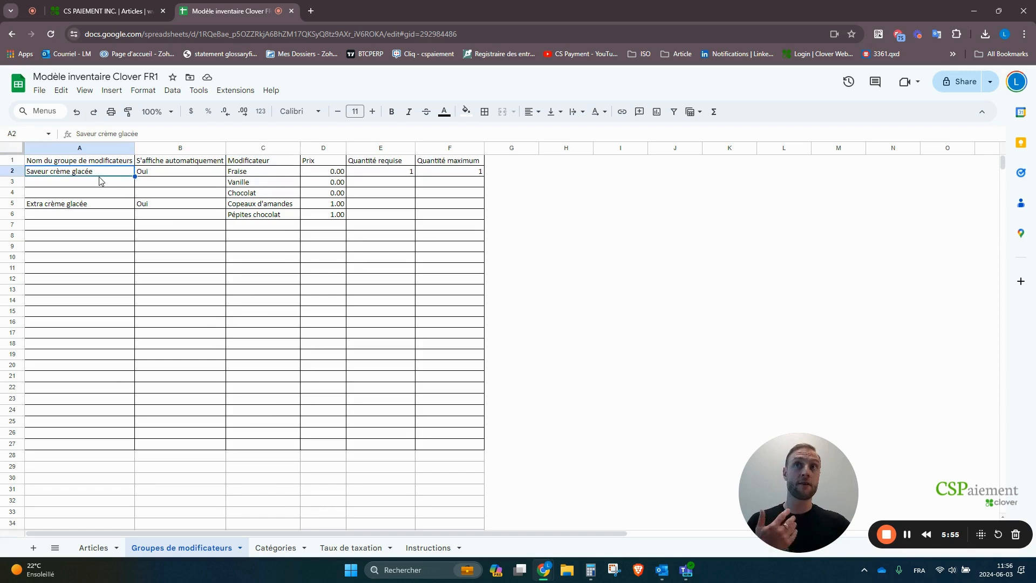
{"action": "left_click", "coordinate": [101, 206]}
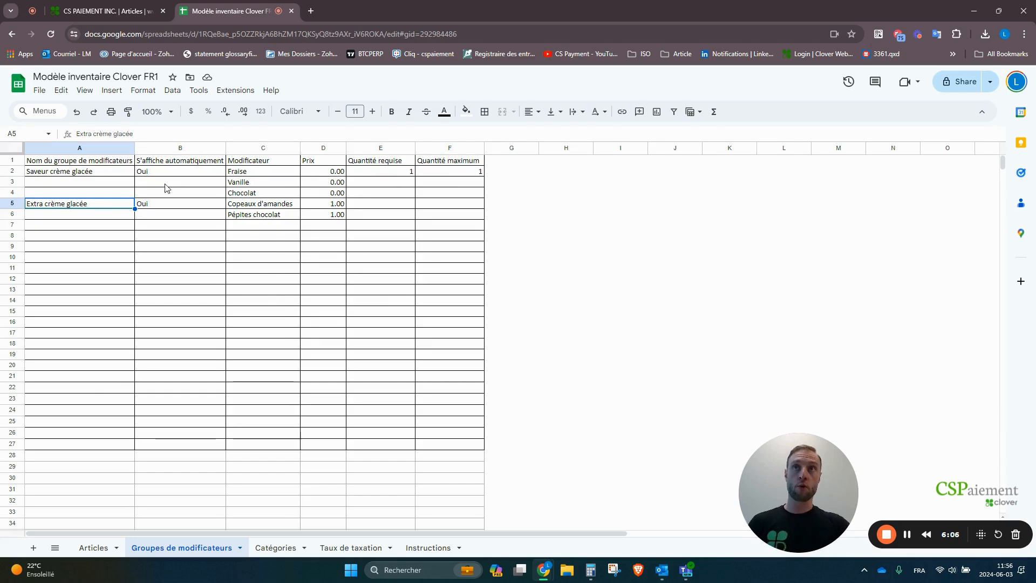
{"action": "left_click", "coordinate": [95, 171]}
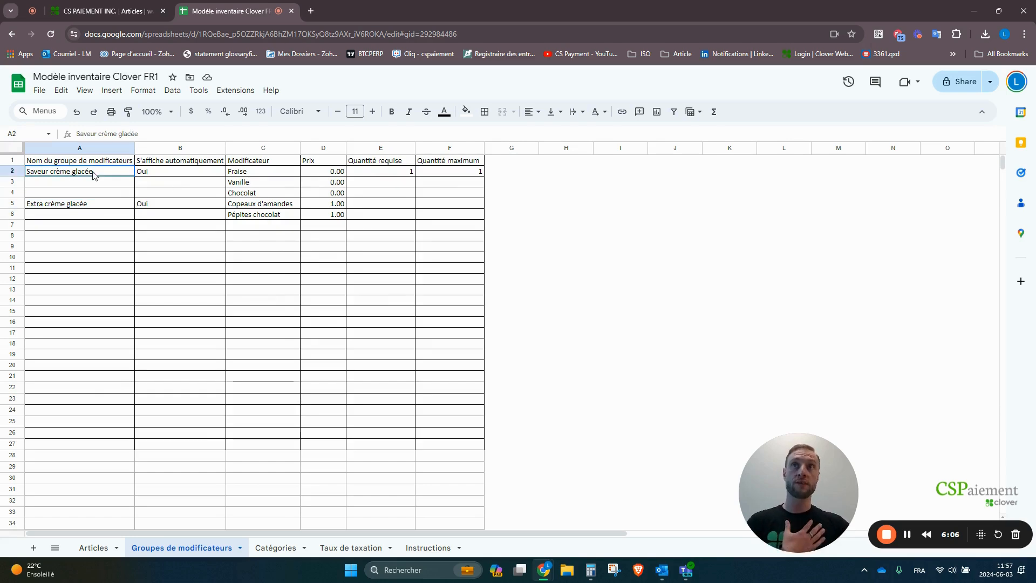
{"action": "left_click", "coordinate": [250, 173]}
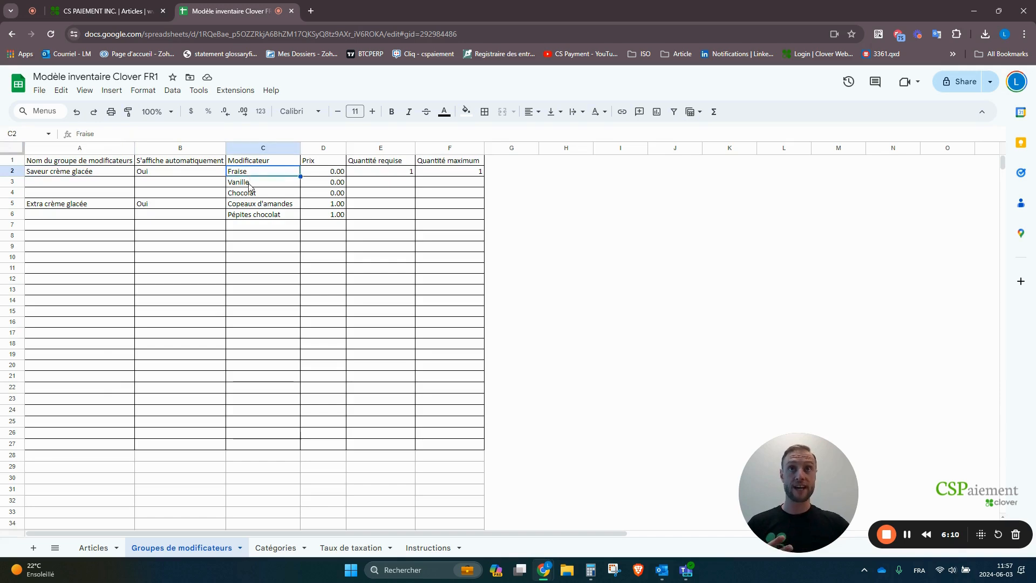
{"action": "left_click", "coordinate": [251, 183]}
{"action": "left_click", "coordinate": [252, 193]}
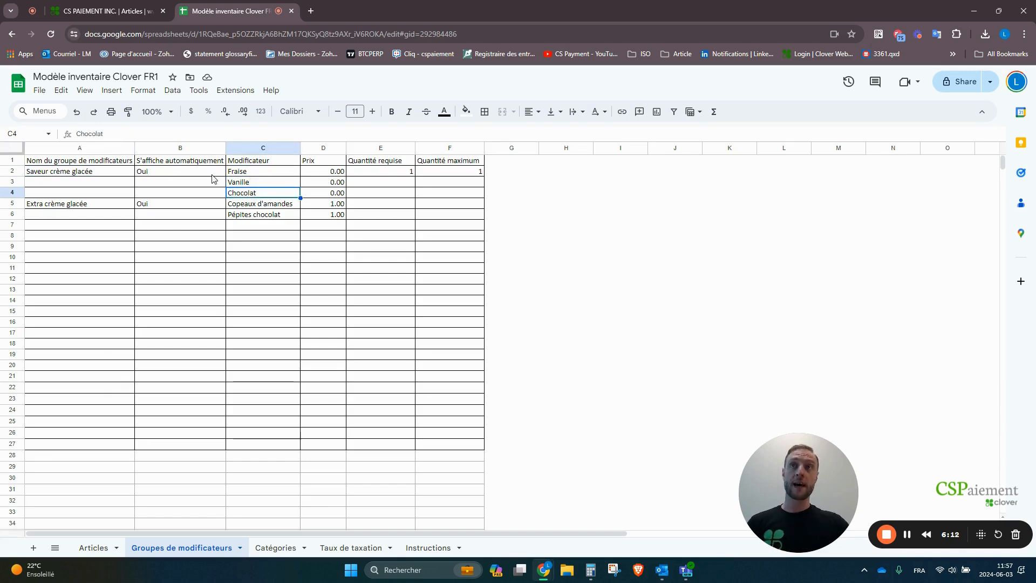
- Check the Extra crème glacée group and its modifiers Copeaux d'amandes and Pépites chocolat
{"action": "left_click", "coordinate": [106, 206]}
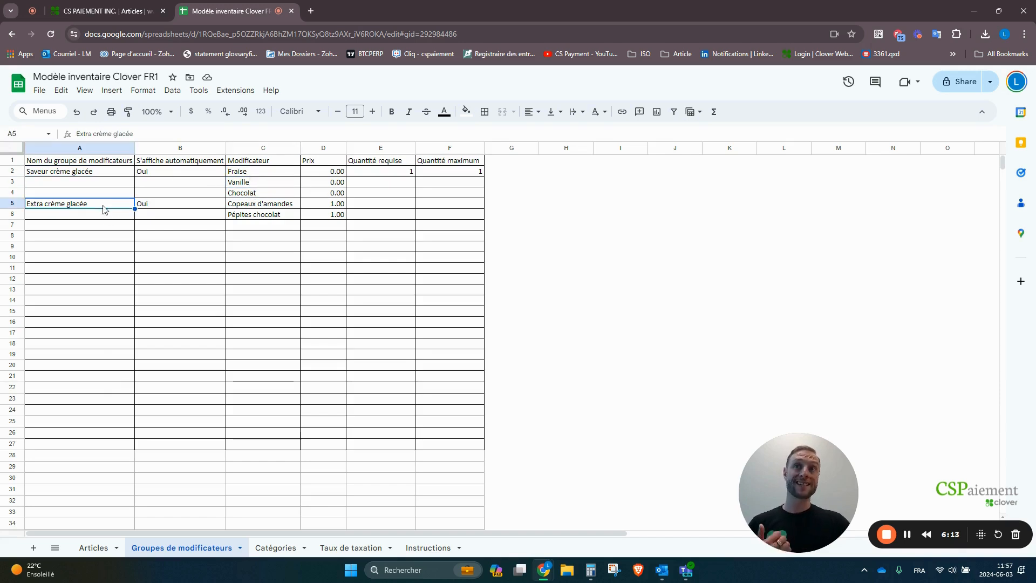
{"action": "left_click", "coordinate": [247, 209]}
{"action": "left_click", "coordinate": [253, 216]}
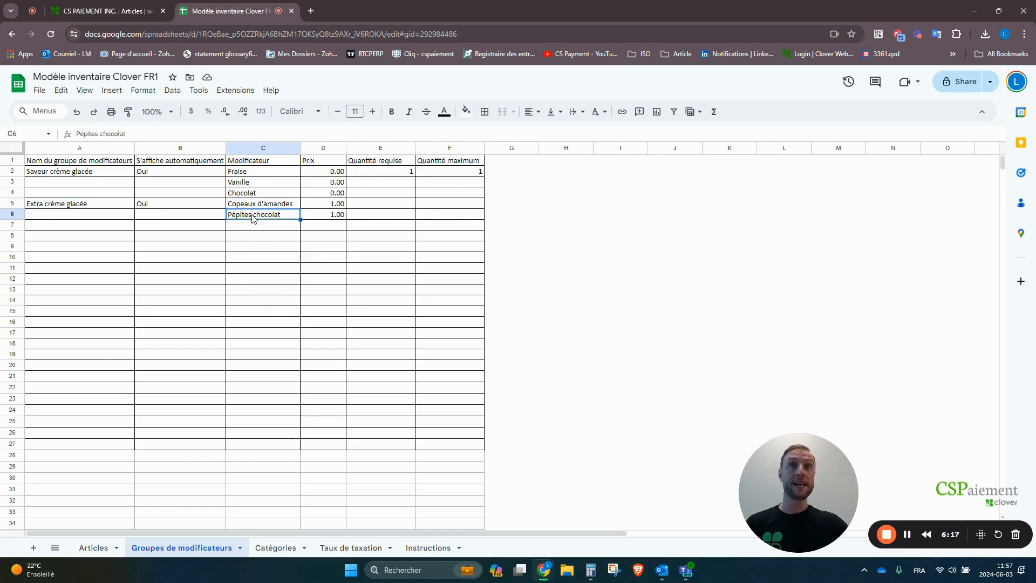
{"action": "left_click", "coordinate": [261, 258]}
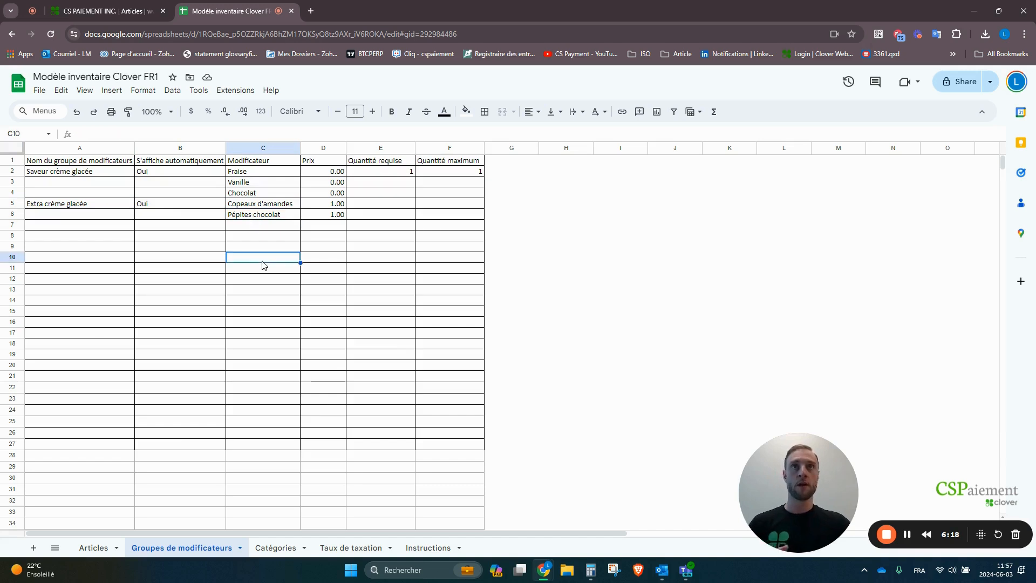
- Examine the Prix column for the flavour modifiers and for the Copeaux d'amandes and Pépites chocolat extras
{"action": "left_click", "coordinate": [319, 148]}
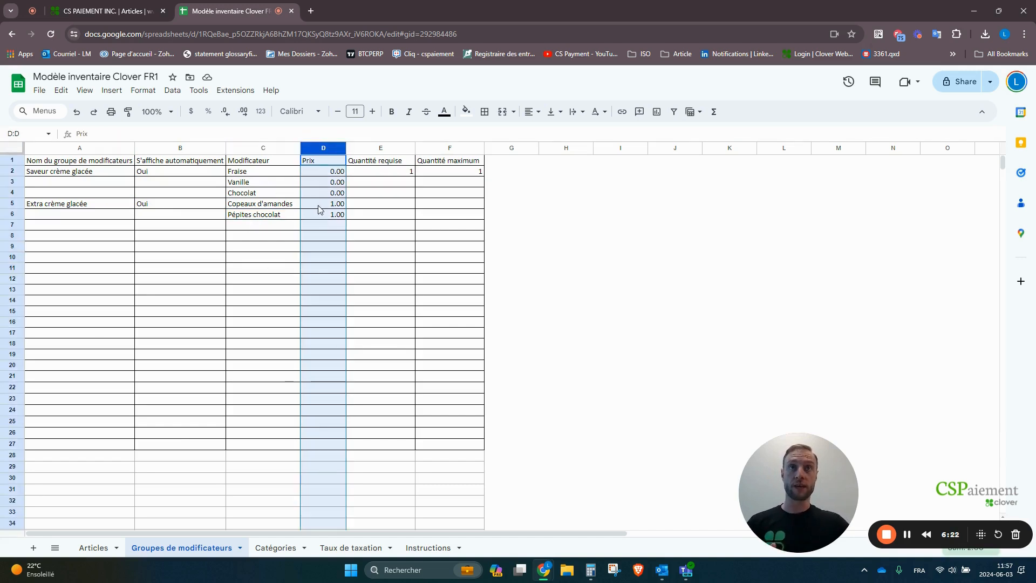
{"action": "left_click", "coordinate": [322, 206]}
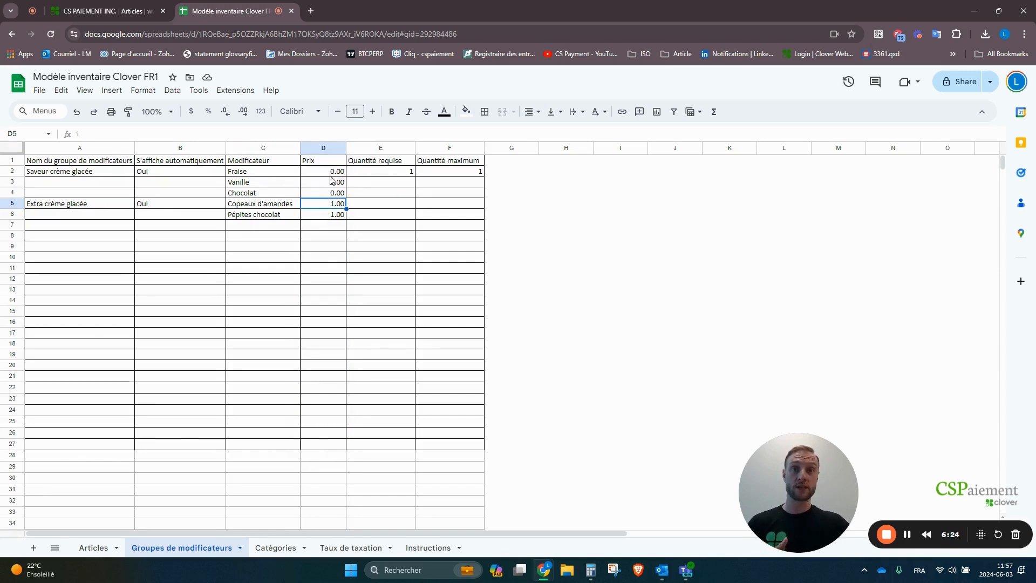
{"action": "left_click_drag", "start_coordinate": [335, 171], "coordinate": [333, 193]}
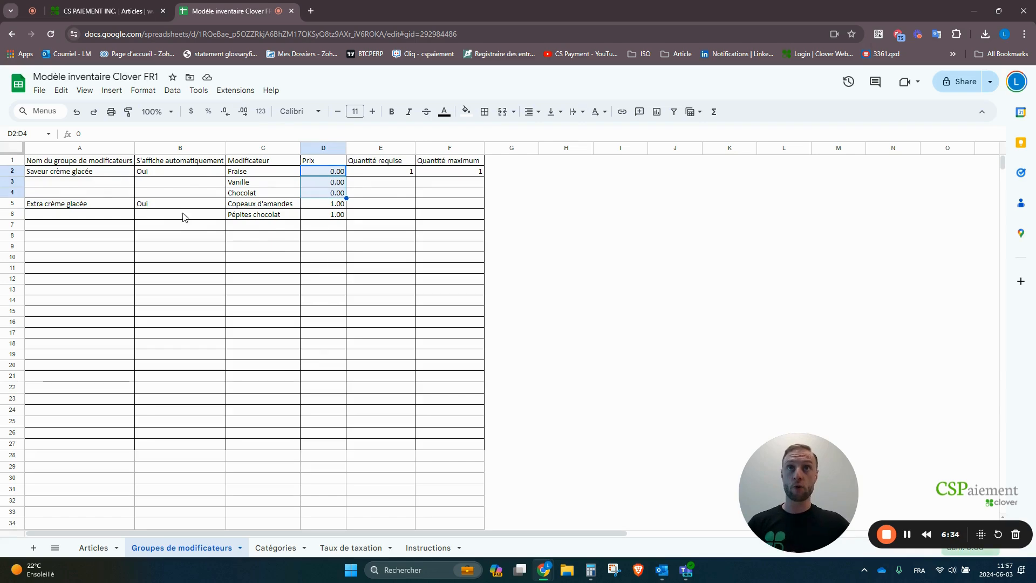
{"action": "left_click", "coordinate": [264, 204]}
{"action": "left_click", "coordinate": [261, 216]}
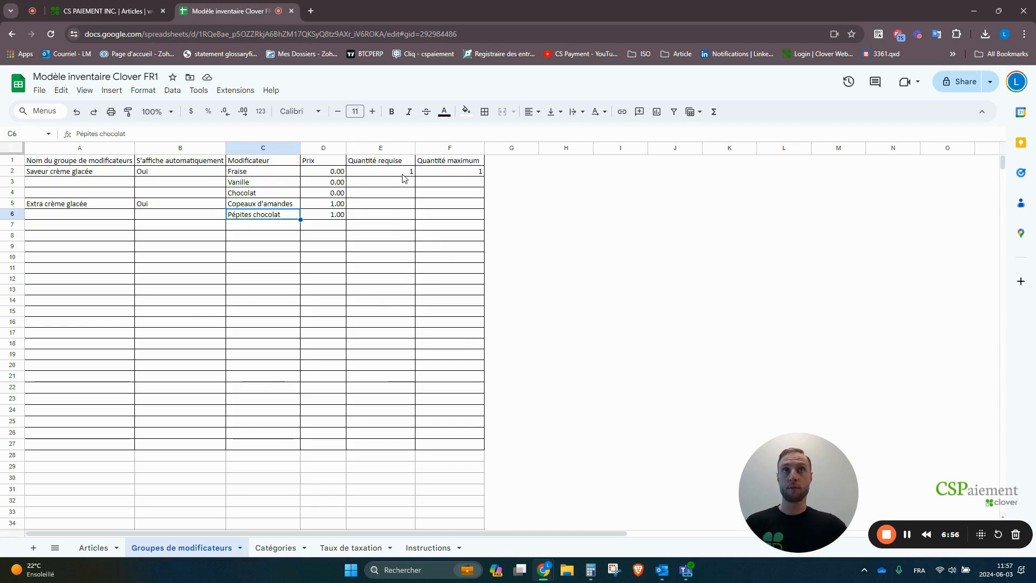
- Check the Quantité requise entry of the Saveur crème glacée group against its three flavour modifiers
{"action": "left_click", "coordinate": [115, 171]}
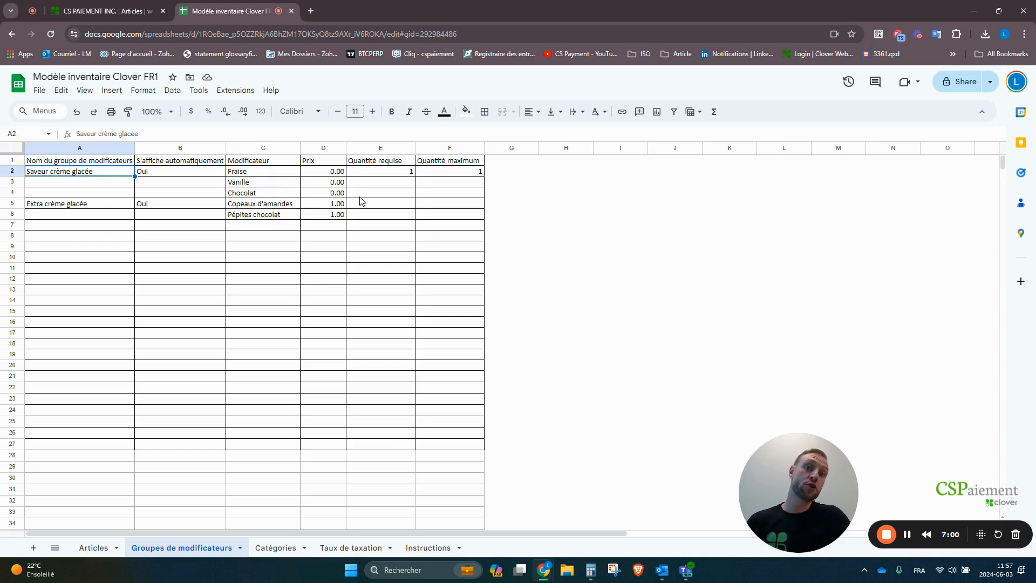
{"action": "left_click", "coordinate": [397, 174]}
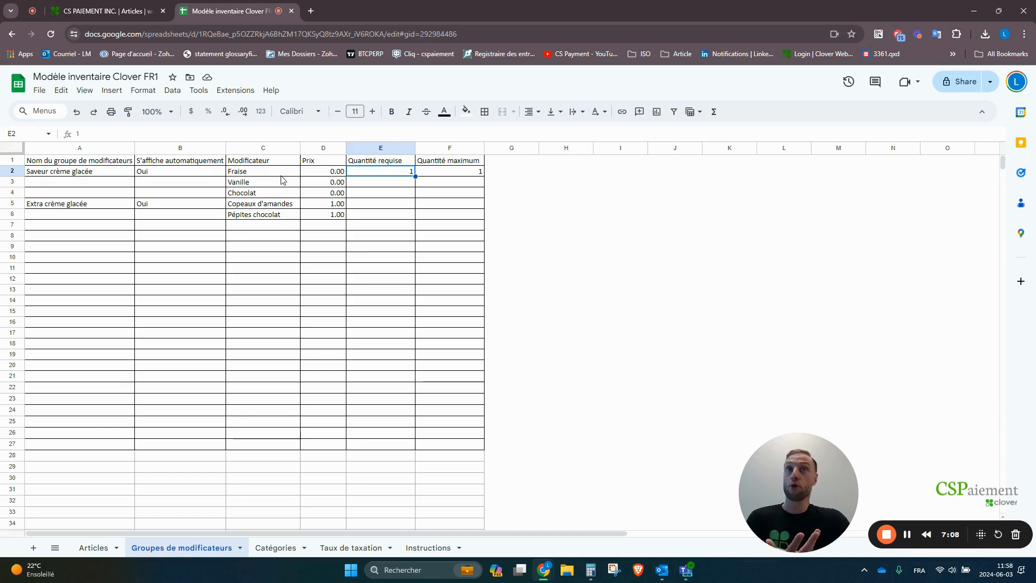
{"action": "left_click_drag", "start_coordinate": [281, 172], "coordinate": [273, 194]}
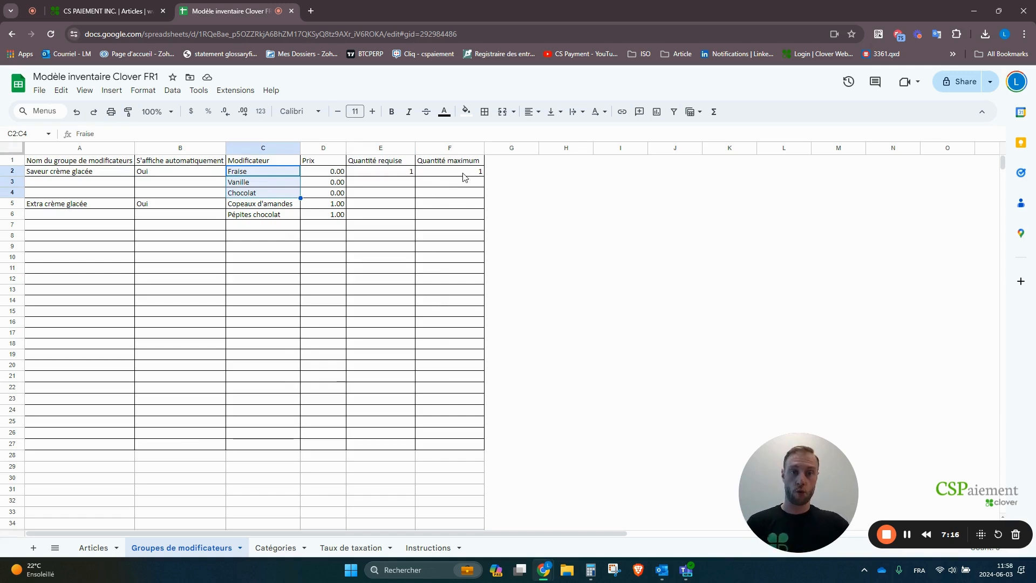
- Compare the Quantité maximum and Quantité requise entries of Saveur crème glacée with its Fraise, Vanille and Chocolat modifiers
{"action": "left_click", "coordinate": [444, 172]}
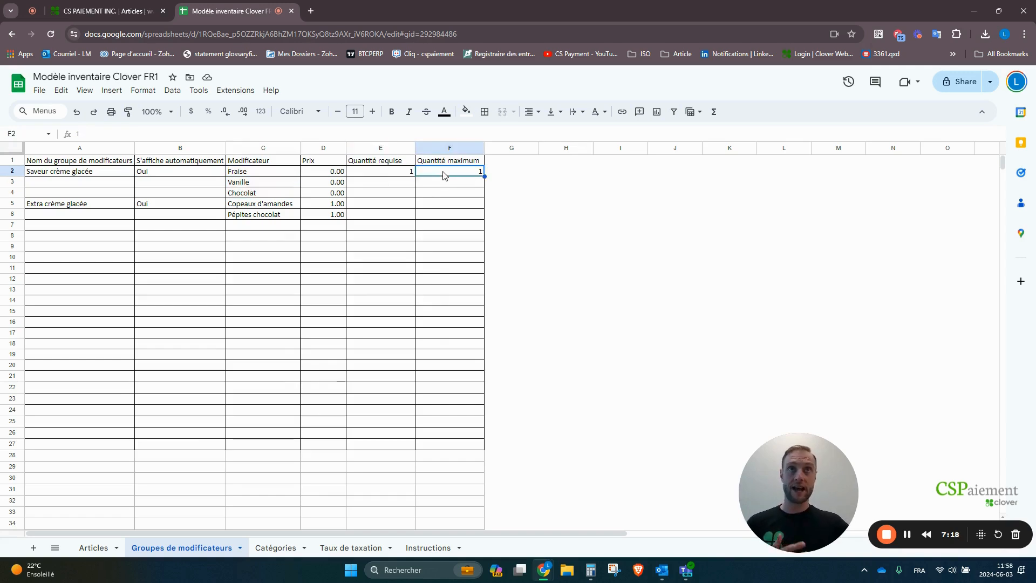
{"action": "left_click", "coordinate": [395, 173]}
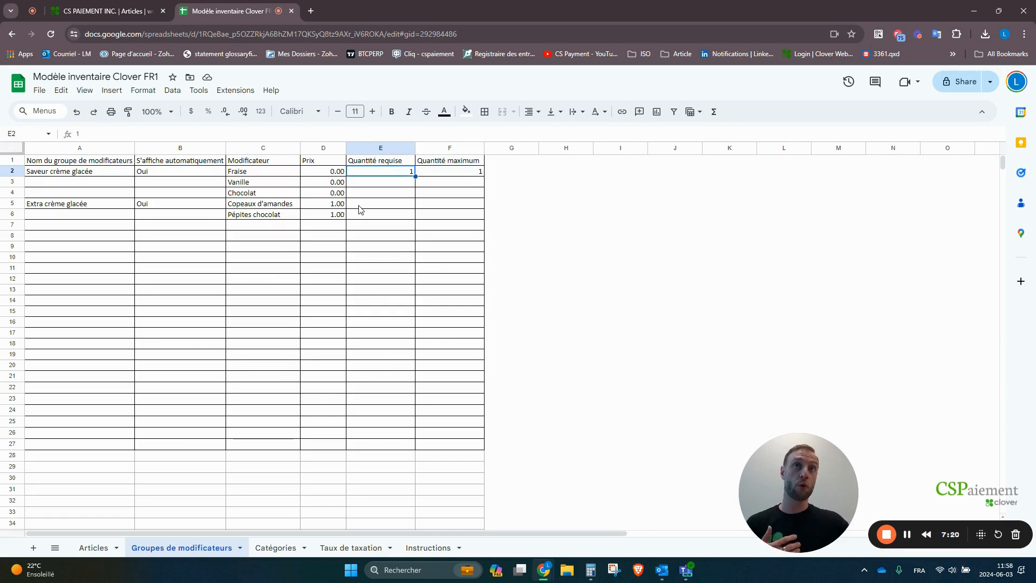
{"action": "left_click", "coordinate": [243, 173]}
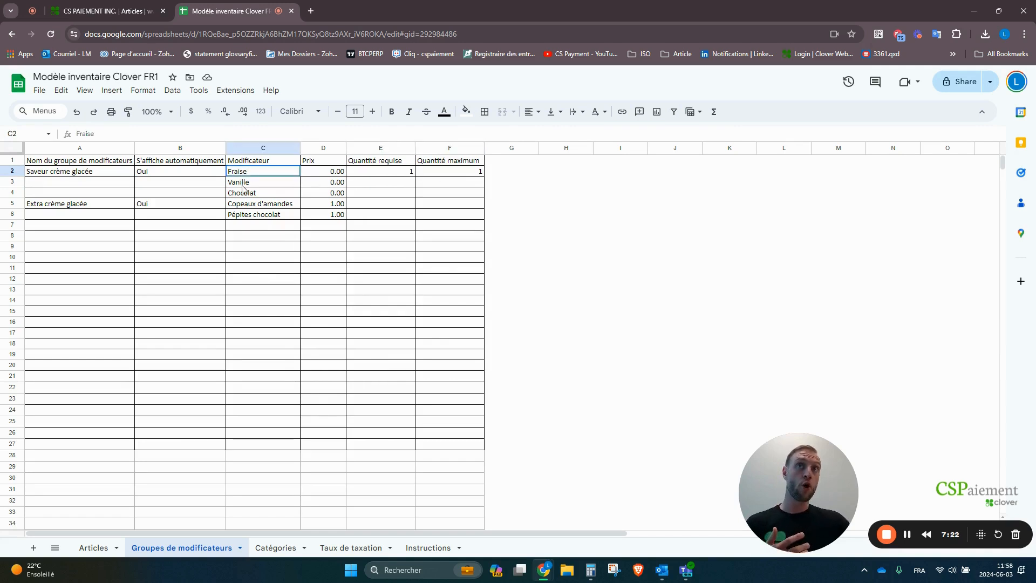
{"action": "left_click", "coordinate": [244, 193], "text": "shift"}
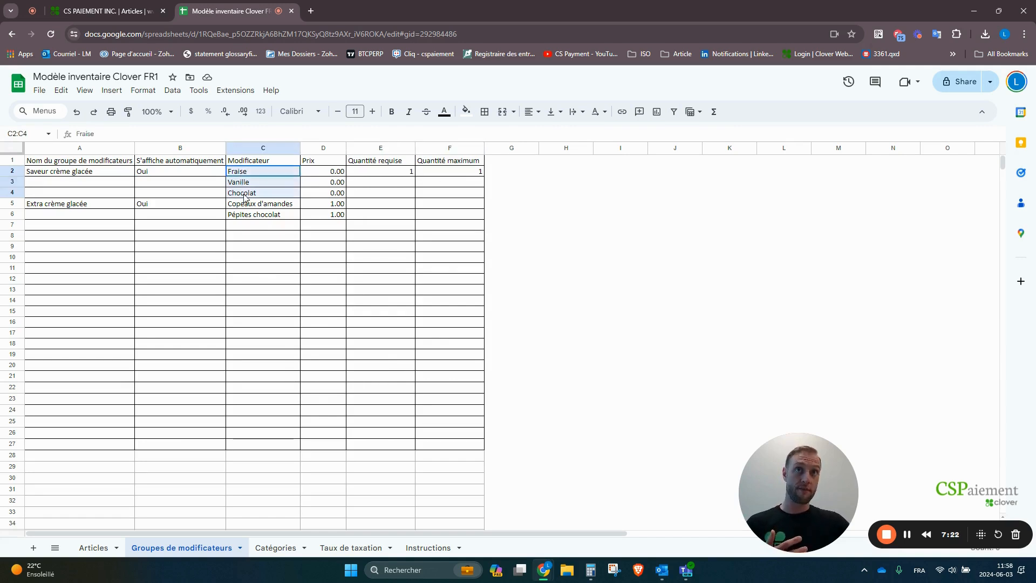
{"action": "left_click", "coordinate": [453, 174]}
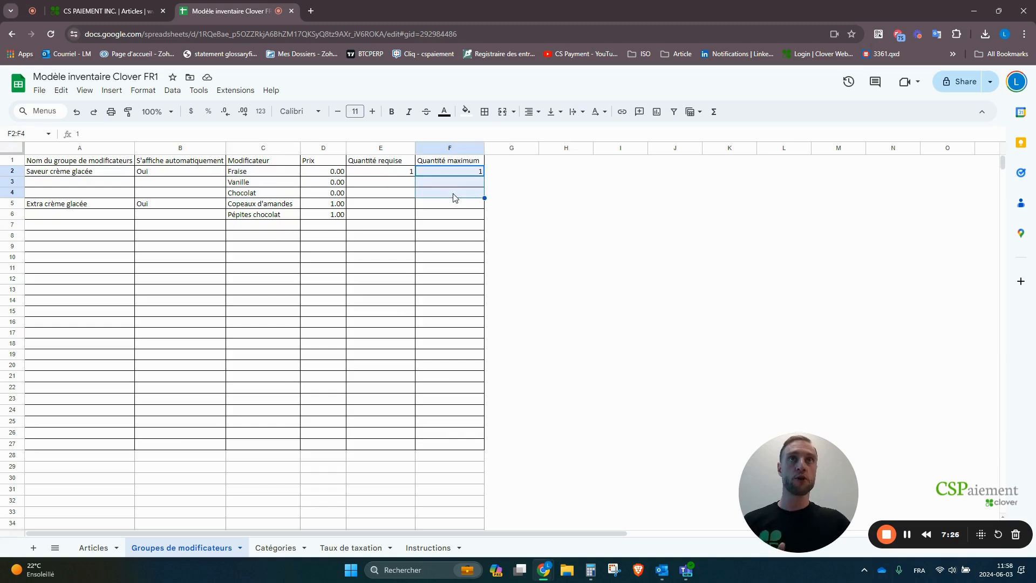
{"action": "left_click", "coordinate": [274, 171]}
{"action": "left_click_drag", "start_coordinate": [274, 172], "coordinate": [272, 193]}
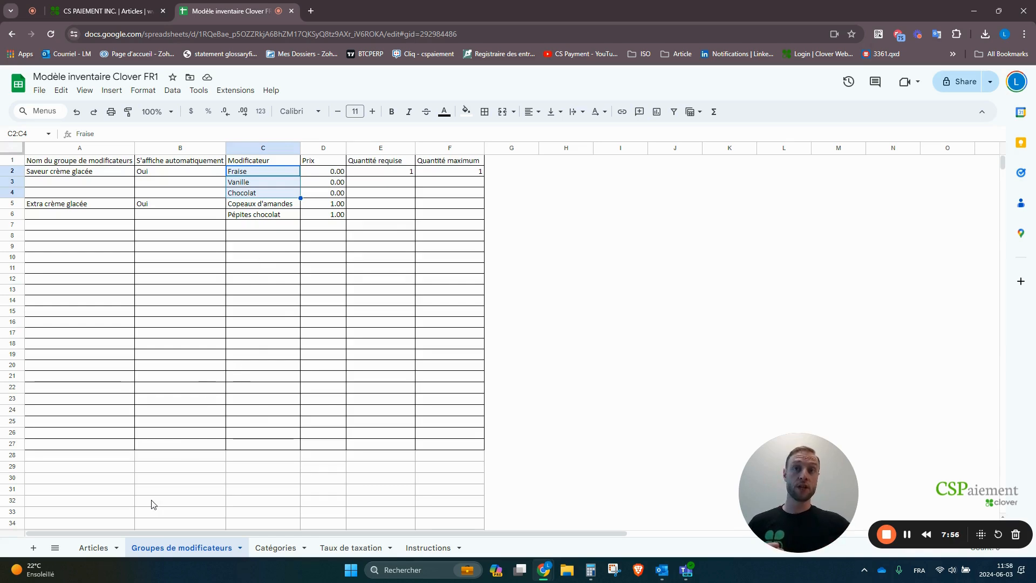
- Open the Articles sheet and examine its header row and the ID Clover heading
{"action": "left_click", "coordinate": [100, 548]}
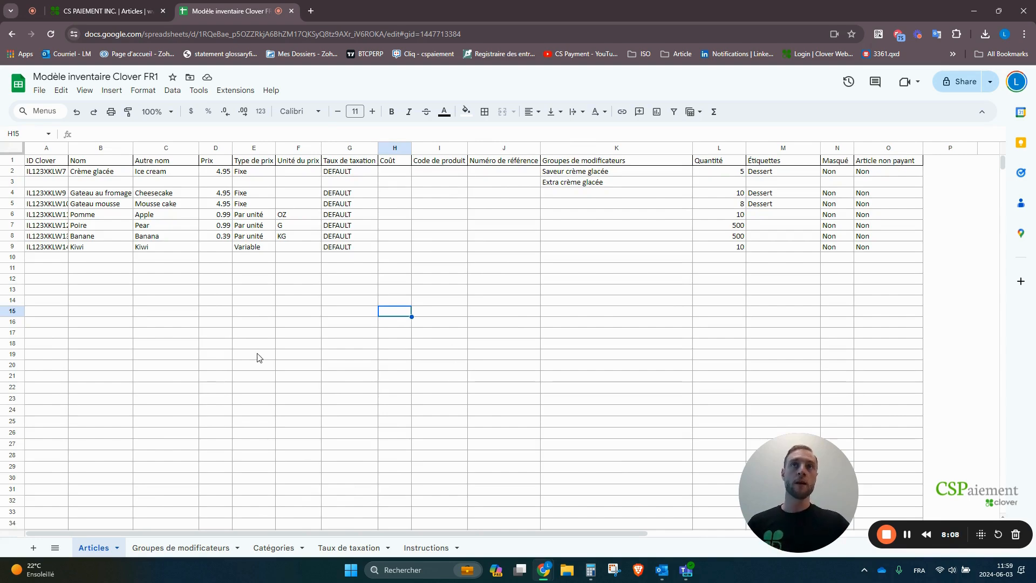
{"action": "left_click", "coordinate": [13, 159]}
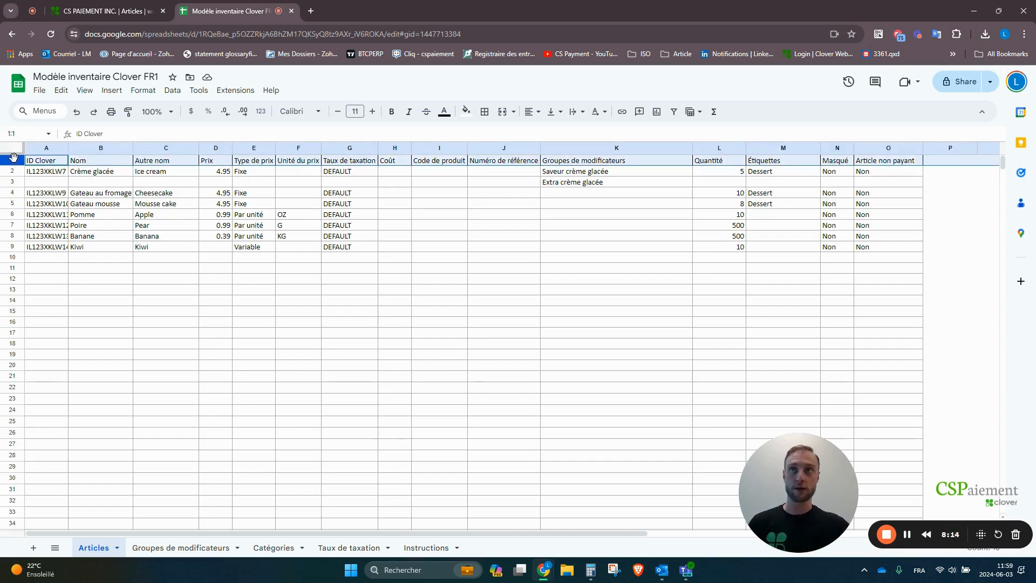
{"action": "left_click", "coordinate": [48, 164]}
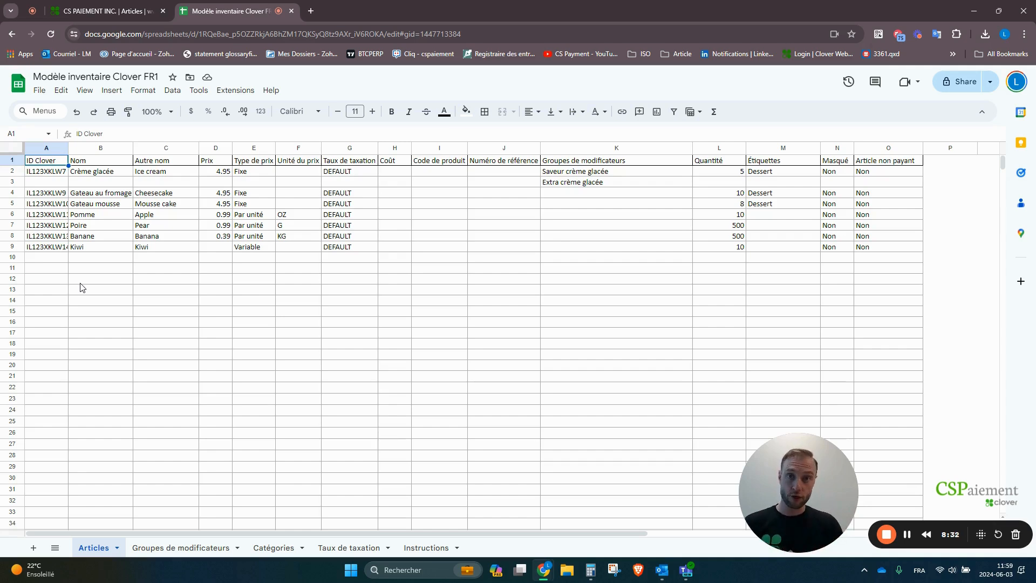
- Clear the ID Clover entries of all articles in cells A2 to A9 and review the column
{"action": "left_click_drag", "start_coordinate": [54, 173], "coordinate": [44, 250]}
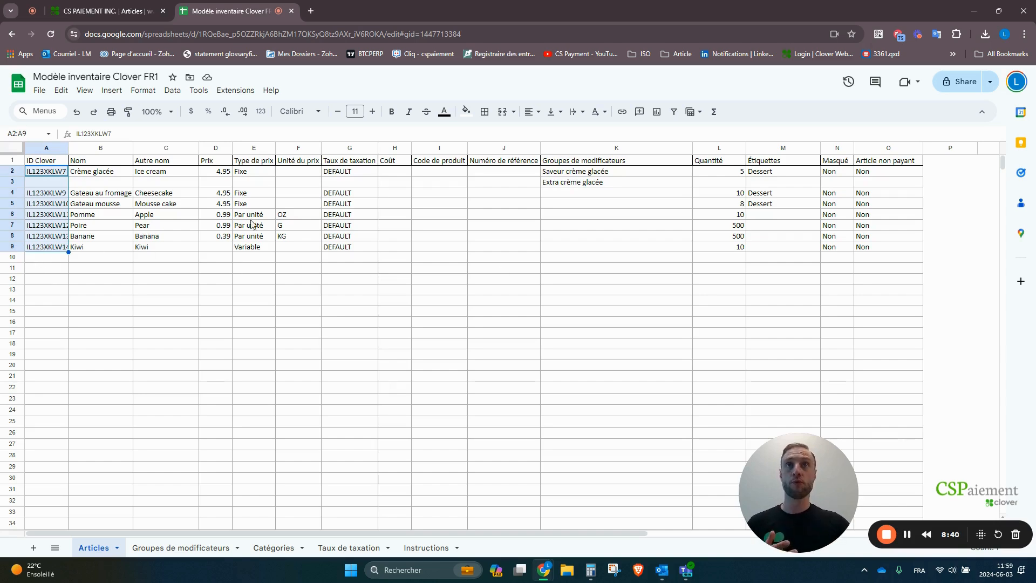
{"action": "left_click", "coordinate": [109, 290]}
{"action": "left_click_drag", "start_coordinate": [53, 171], "coordinate": [45, 253]}
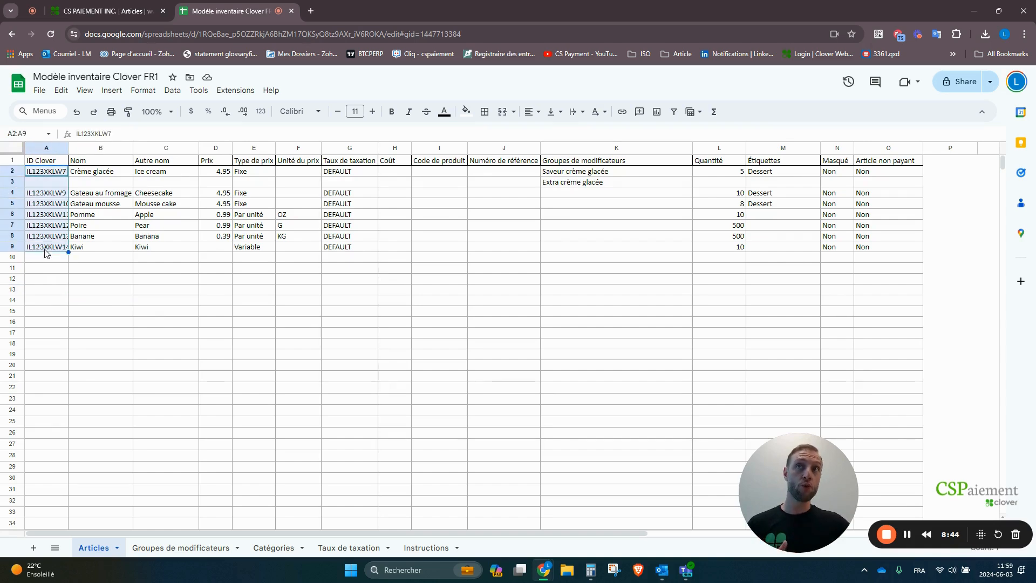
{"action": "key", "text": "Delete"}
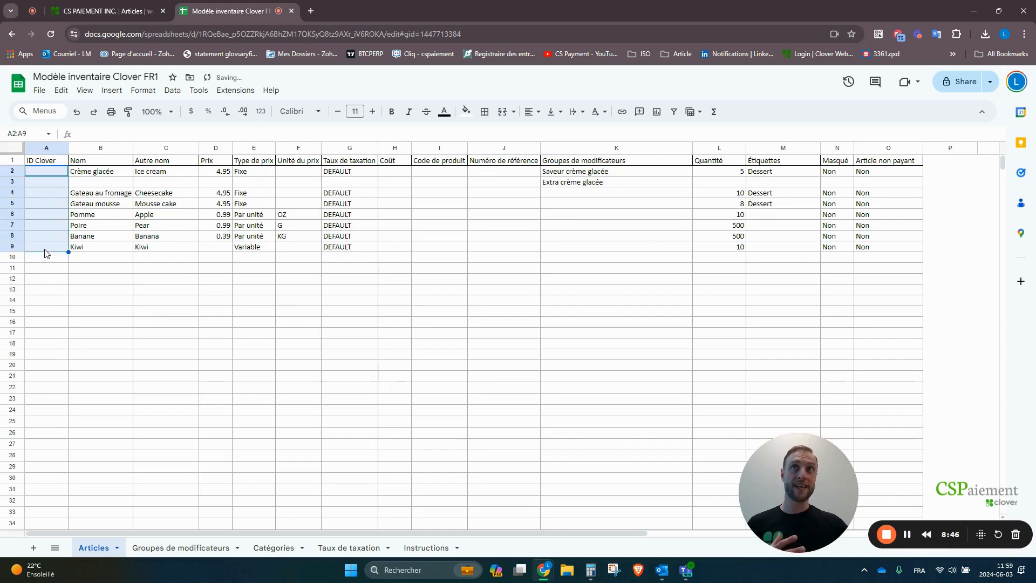
{"action": "left_click", "coordinate": [51, 162]}
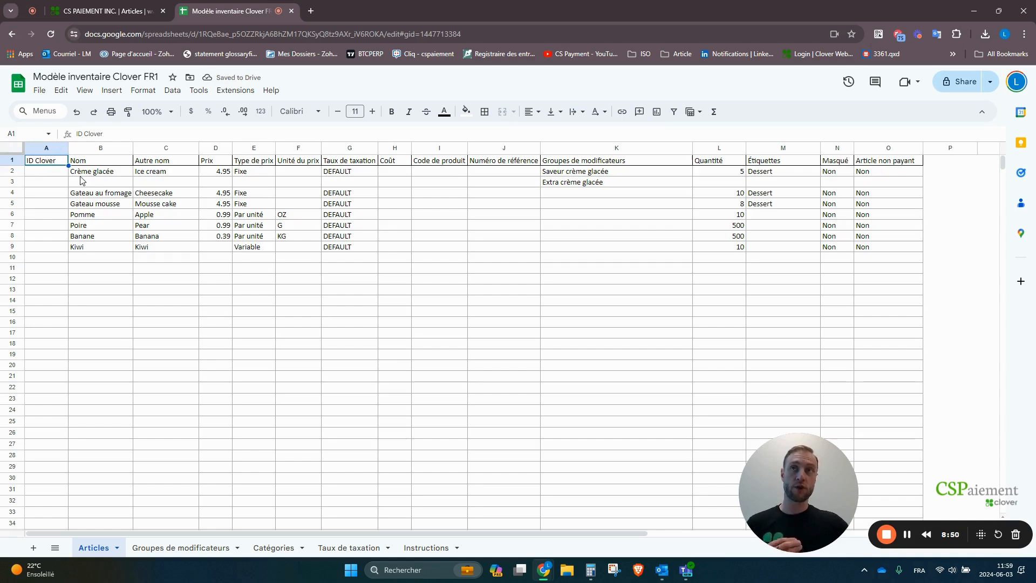
{"action": "left_click_drag", "start_coordinate": [57, 172], "coordinate": [55, 262]}
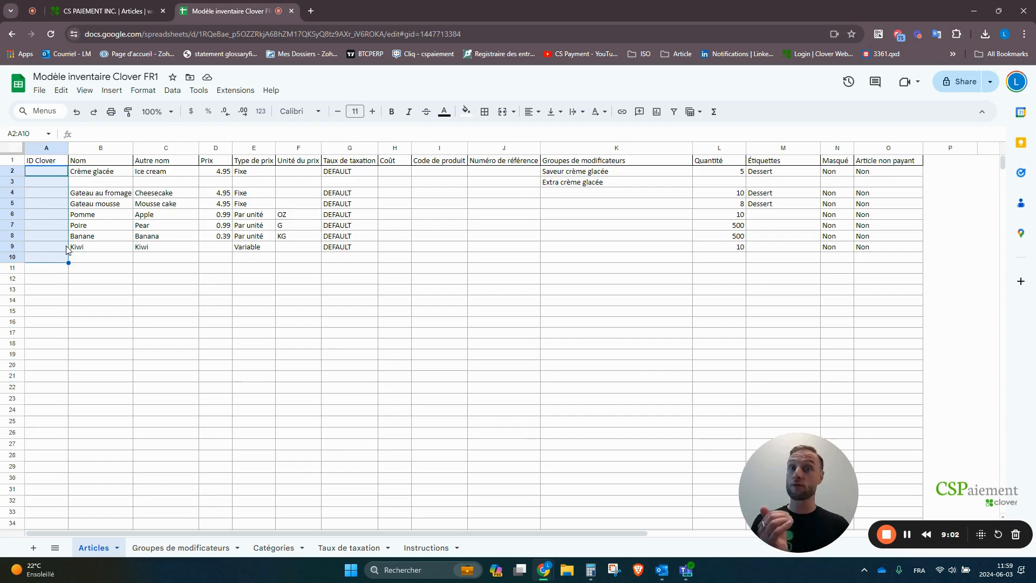
{"action": "left_click", "coordinate": [118, 292]}
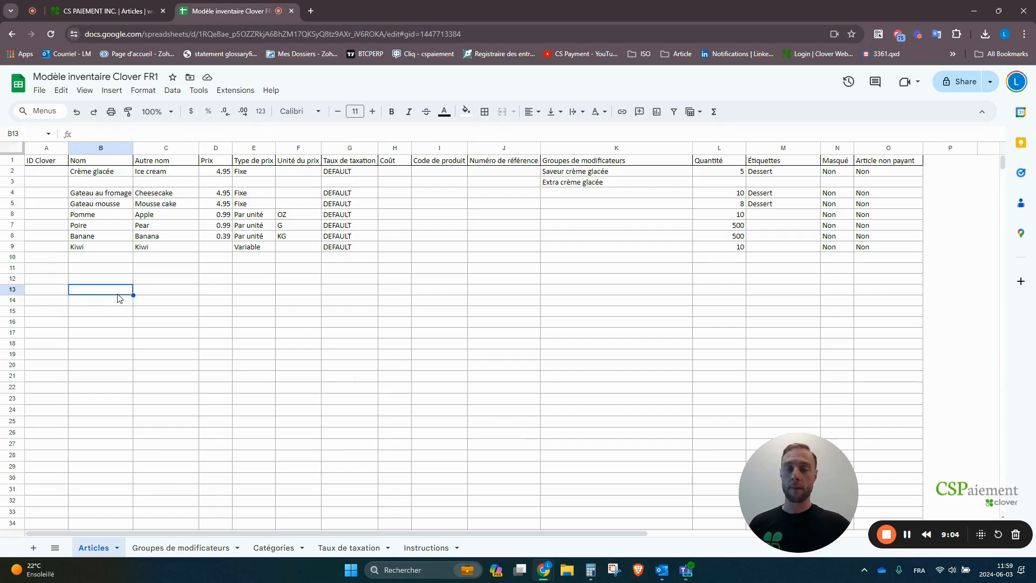
{"action": "left_click_drag", "start_coordinate": [53, 171], "coordinate": [61, 258]}
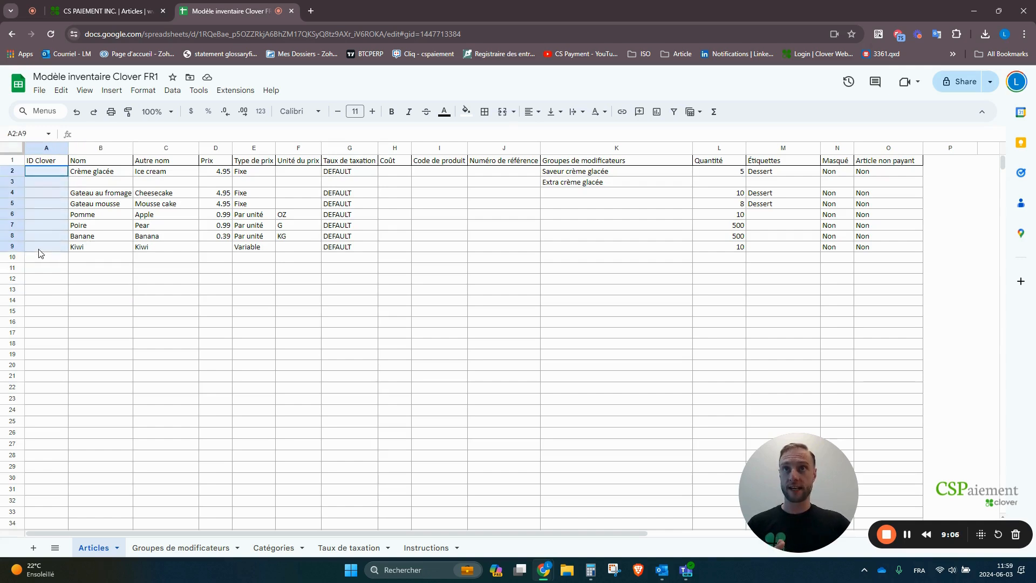
{"action": "left_click", "coordinate": [186, 313]}
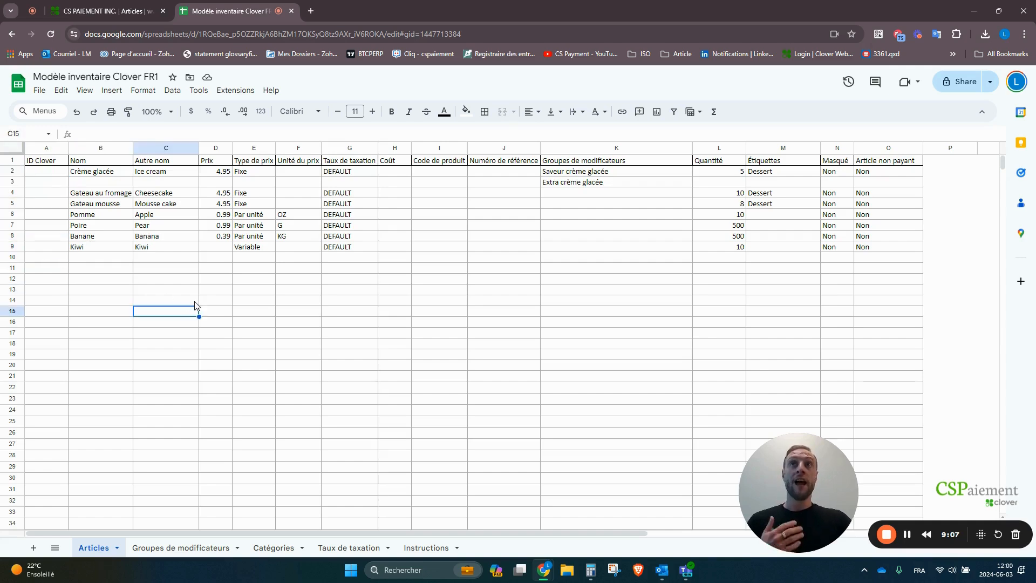
- Examine the Nom, Autre nom and Prix columns of the articles
{"action": "left_click", "coordinate": [111, 171]}
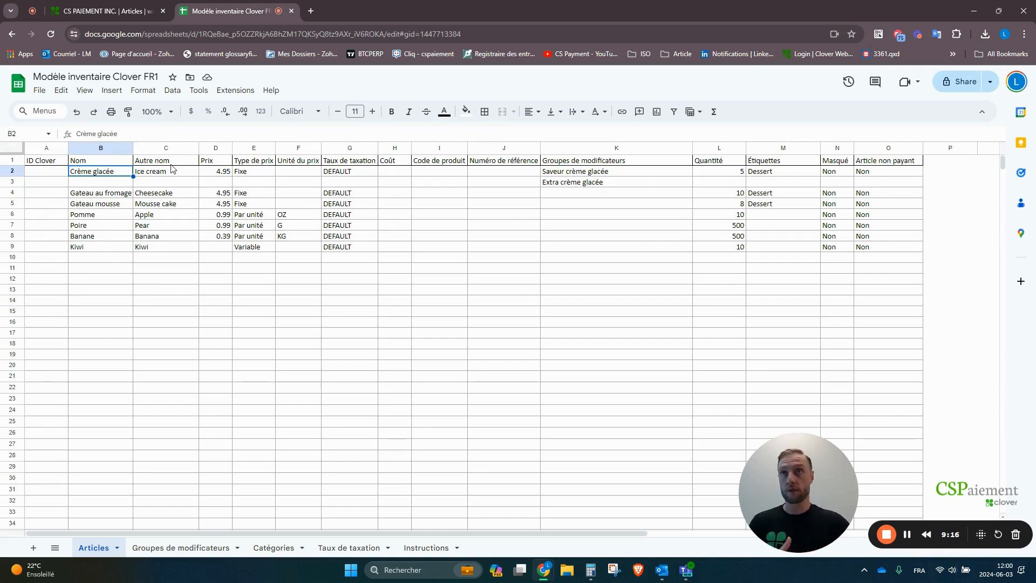
{"action": "left_click_drag", "start_coordinate": [186, 170], "coordinate": [184, 255]}
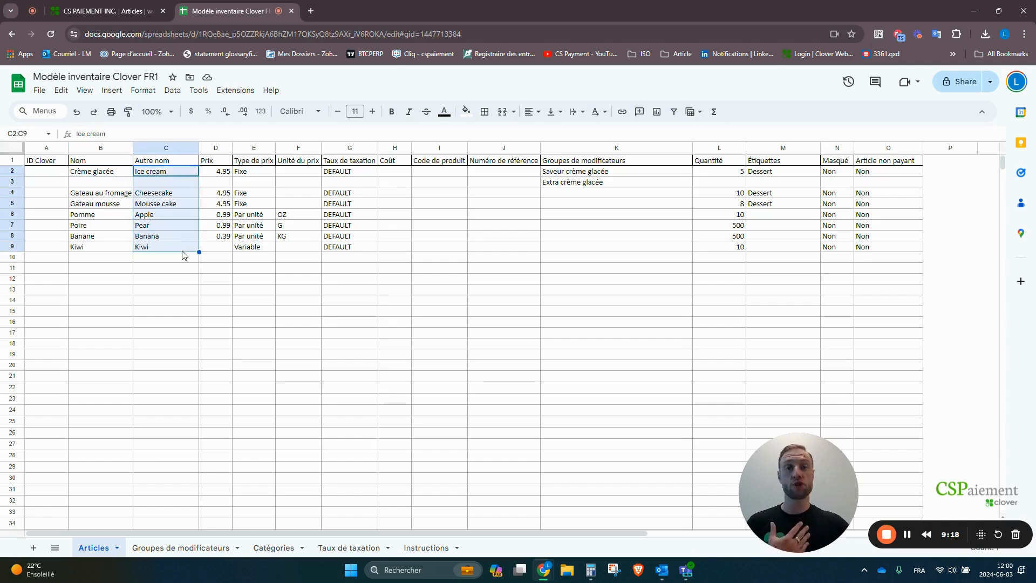
{"action": "left_click", "coordinate": [208, 272]}
{"action": "left_click_drag", "start_coordinate": [225, 171], "coordinate": [222, 238]}
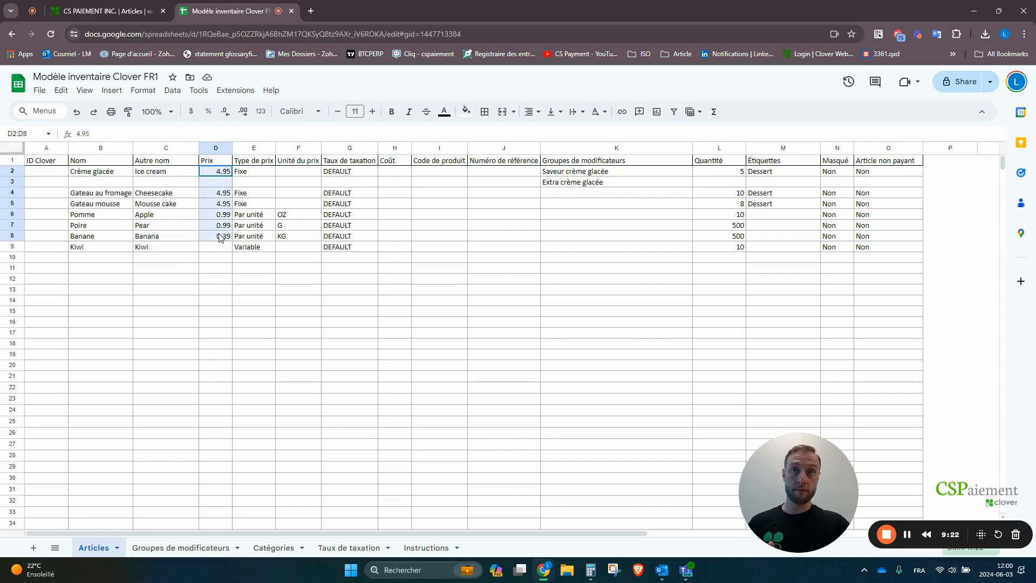
- Examine the Type de prix column and compare the Crème glacée price with its price type
{"action": "left_click_drag", "start_coordinate": [269, 162], "coordinate": [256, 248]}
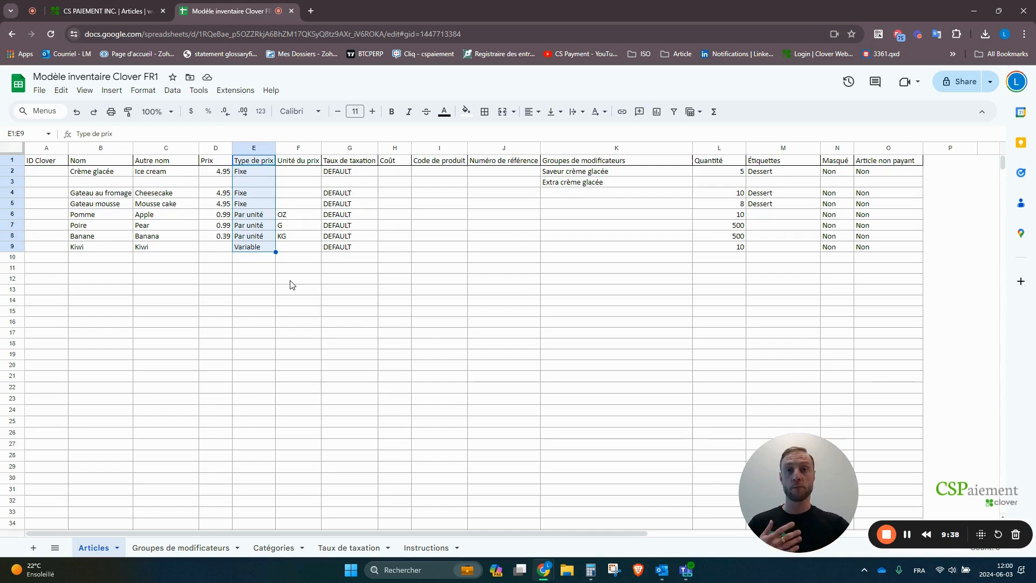
{"action": "left_click", "coordinate": [227, 172]}
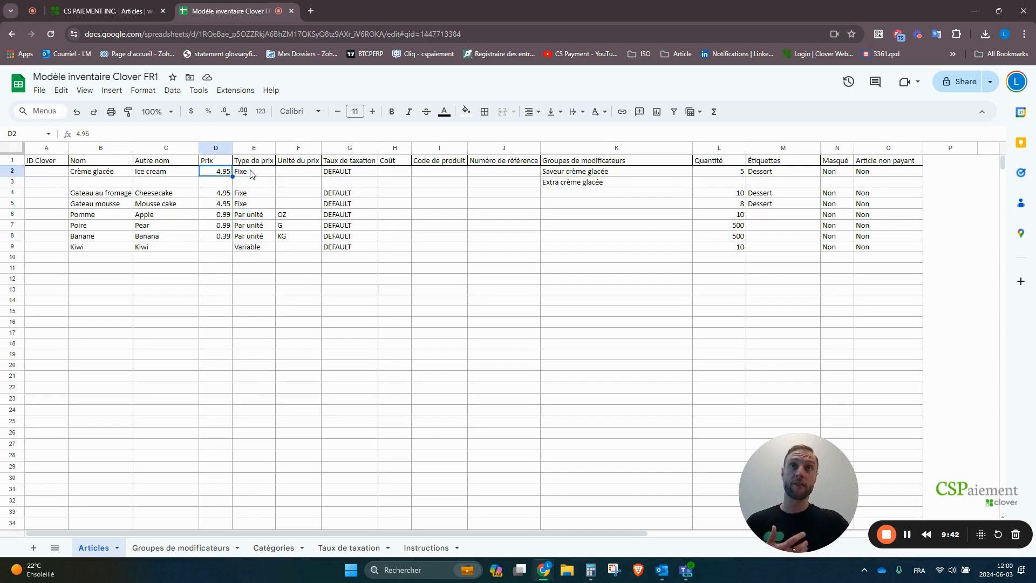
{"action": "left_click", "coordinate": [251, 174]}
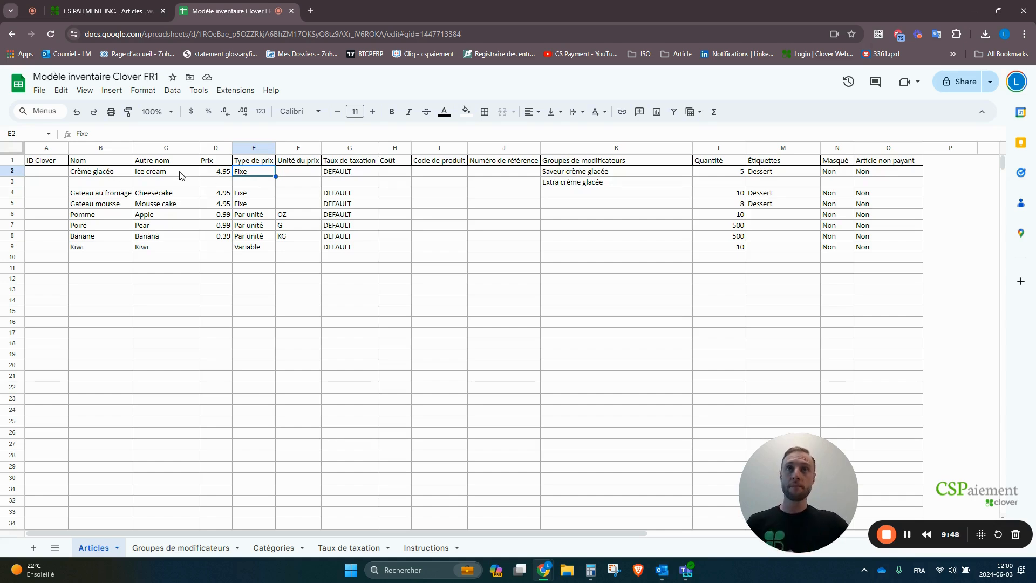
- Compare the Par unité price type with the Unité du prix entries of Pomme, Poire and Banane
{"action": "left_click", "coordinate": [256, 217]}
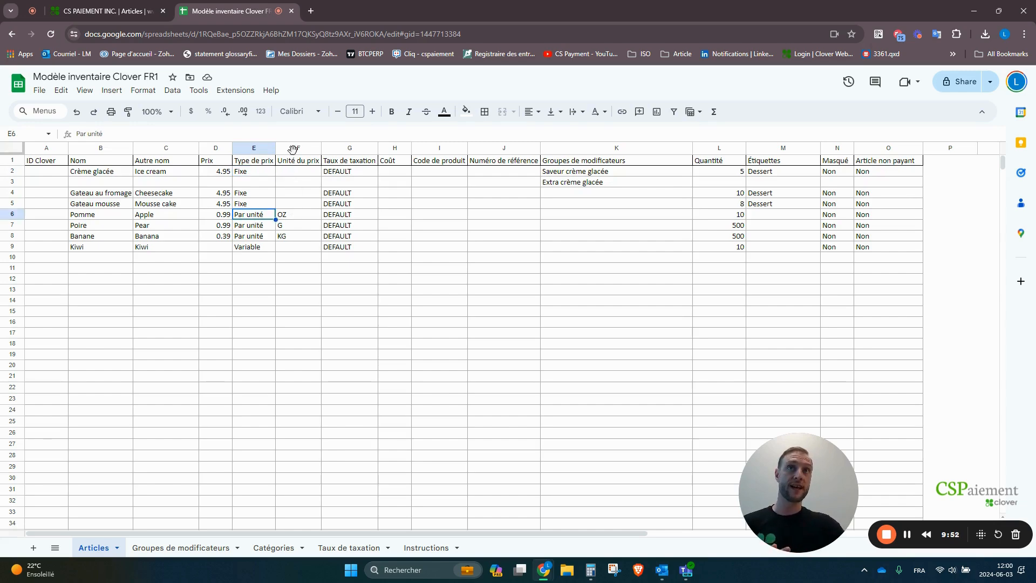
{"action": "left_click_drag", "start_coordinate": [300, 161], "coordinate": [294, 255]}
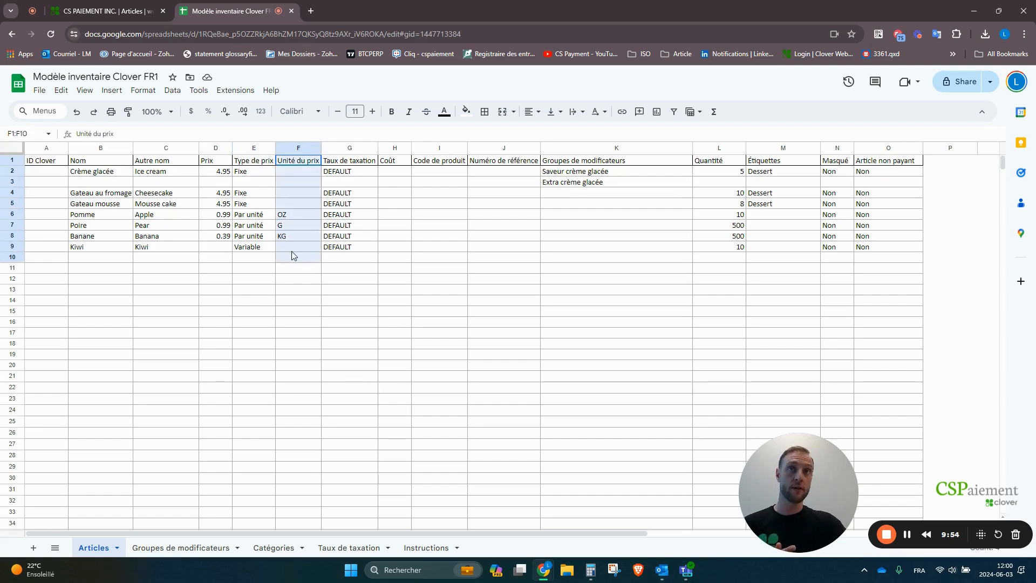
{"action": "left_click", "coordinate": [244, 216]}
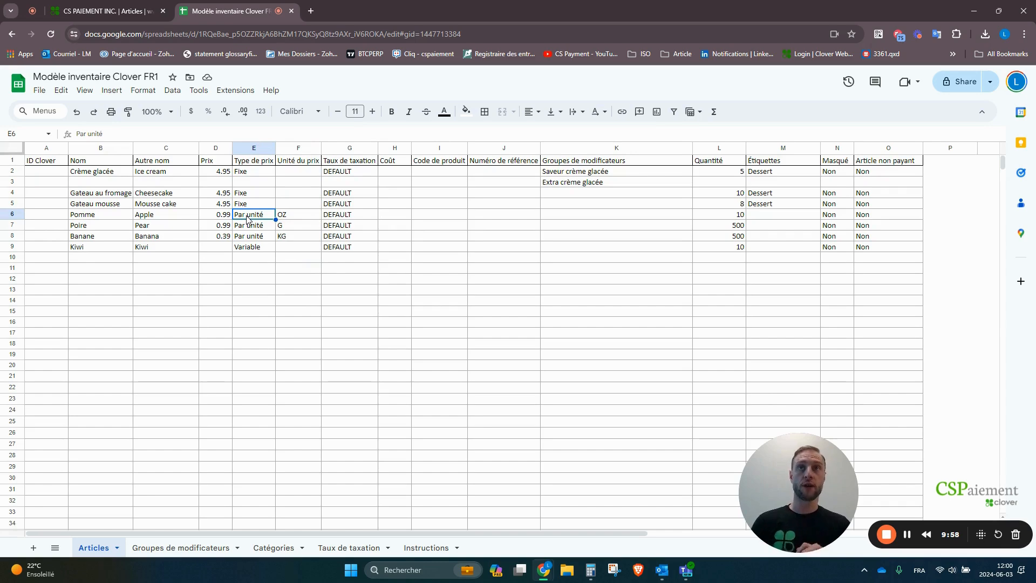
{"action": "left_click", "coordinate": [300, 226]}
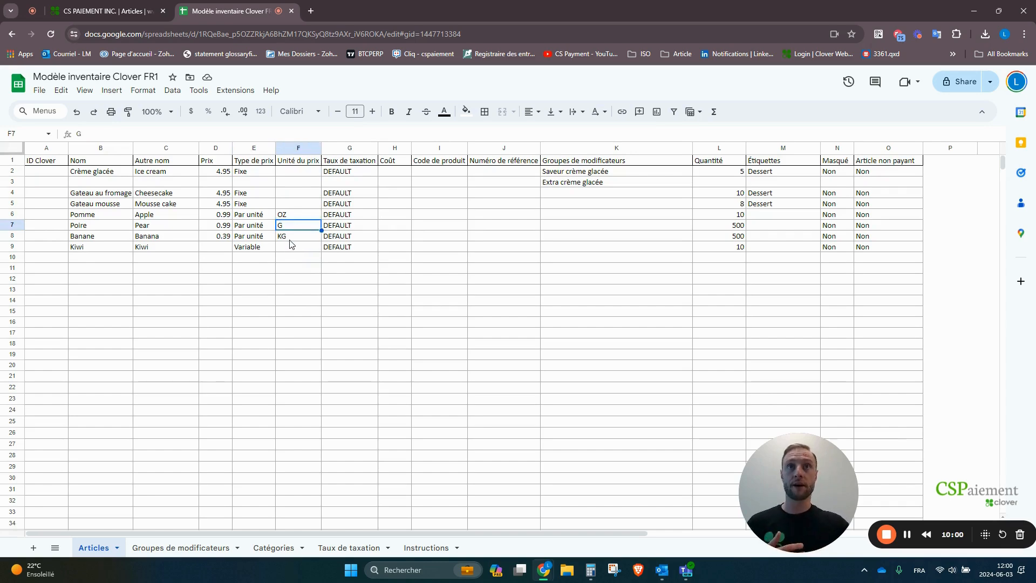
{"action": "left_click", "coordinate": [292, 242]}
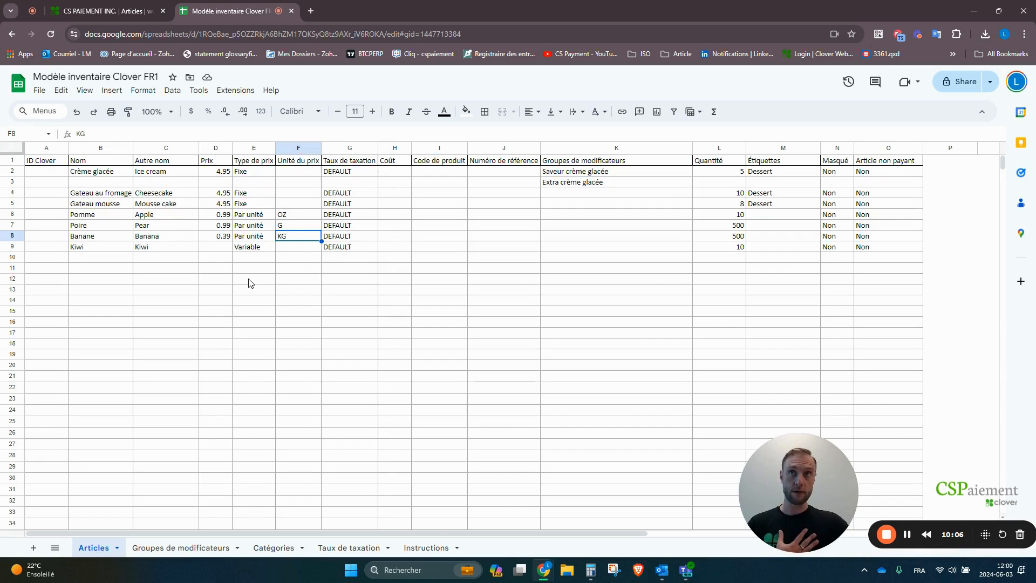
- Check how Pomme's price, price type and unit fit together, and compare the Unité du prix cells of per-unit and fixed-price articles
{"action": "left_click", "coordinate": [84, 216]}
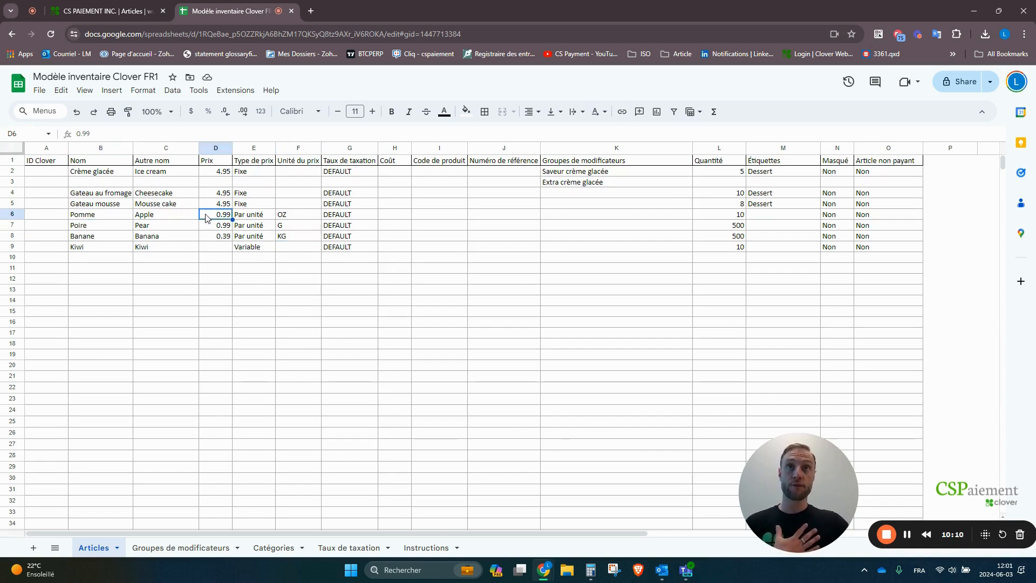
{"action": "left_click", "coordinate": [308, 220]}
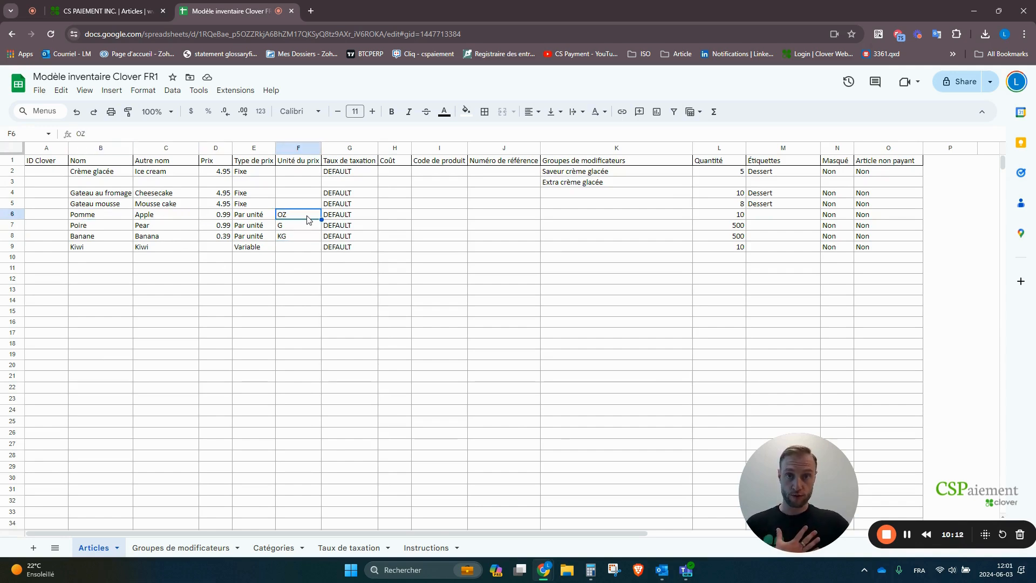
{"action": "left_click", "coordinate": [251, 218]}
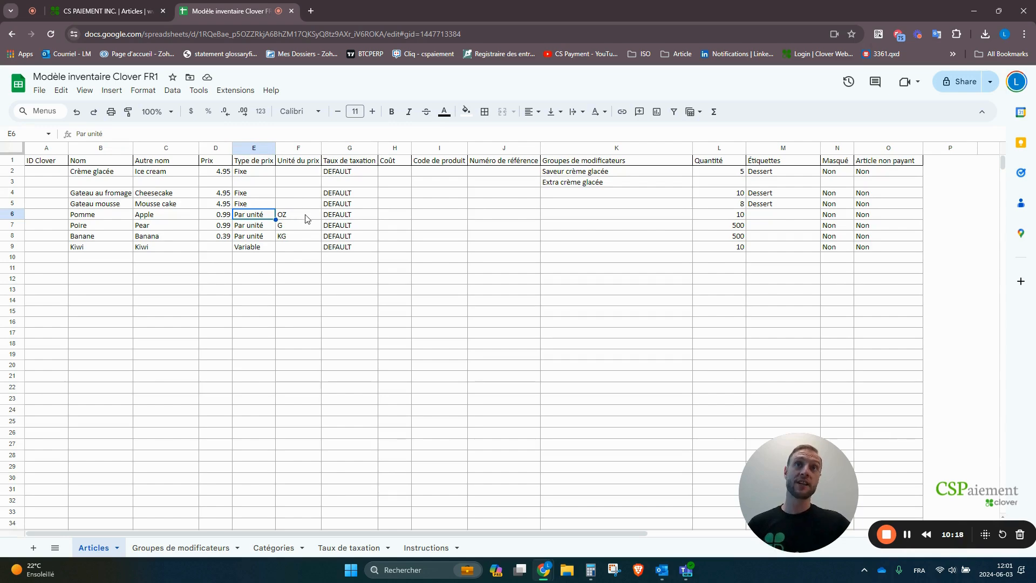
{"action": "left_click_drag", "start_coordinate": [304, 217], "coordinate": [307, 242]}
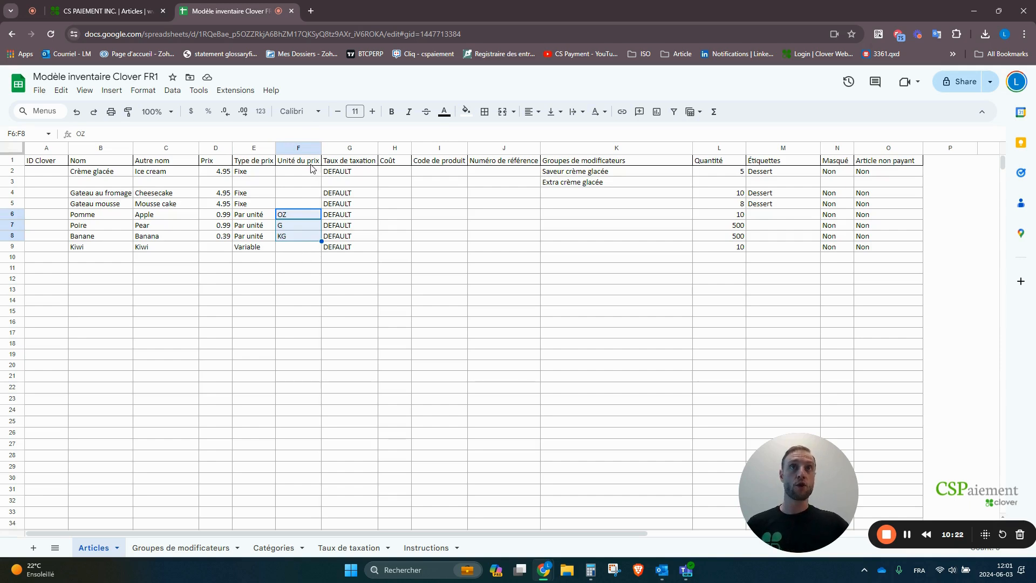
{"action": "left_click_drag", "start_coordinate": [312, 170], "coordinate": [306, 204]}
- Examine the Kiwi row's price unit, price type and price as the example of a variable-price article
{"action": "left_click", "coordinate": [297, 249]}
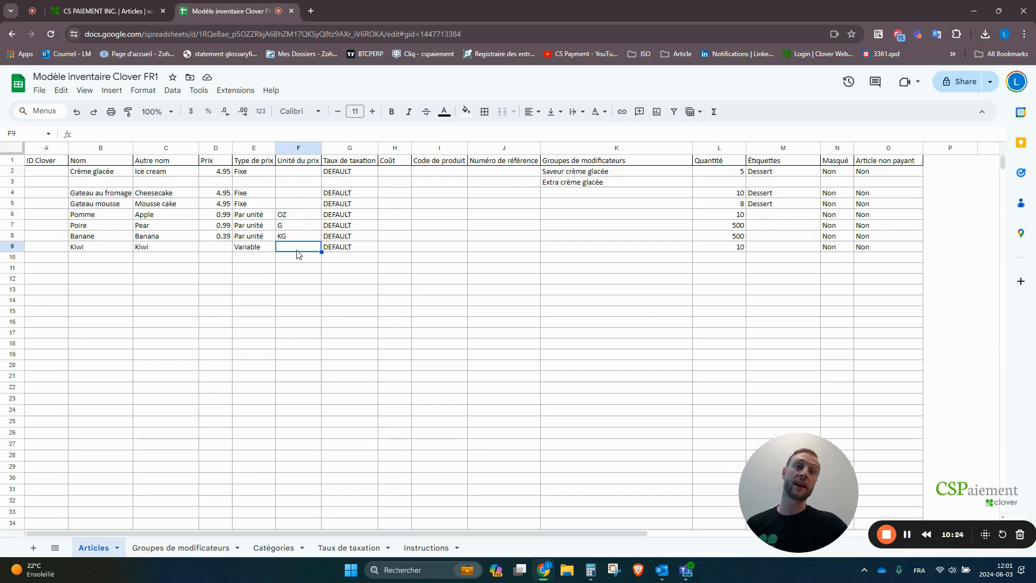
{"action": "left_click", "coordinate": [255, 248]}
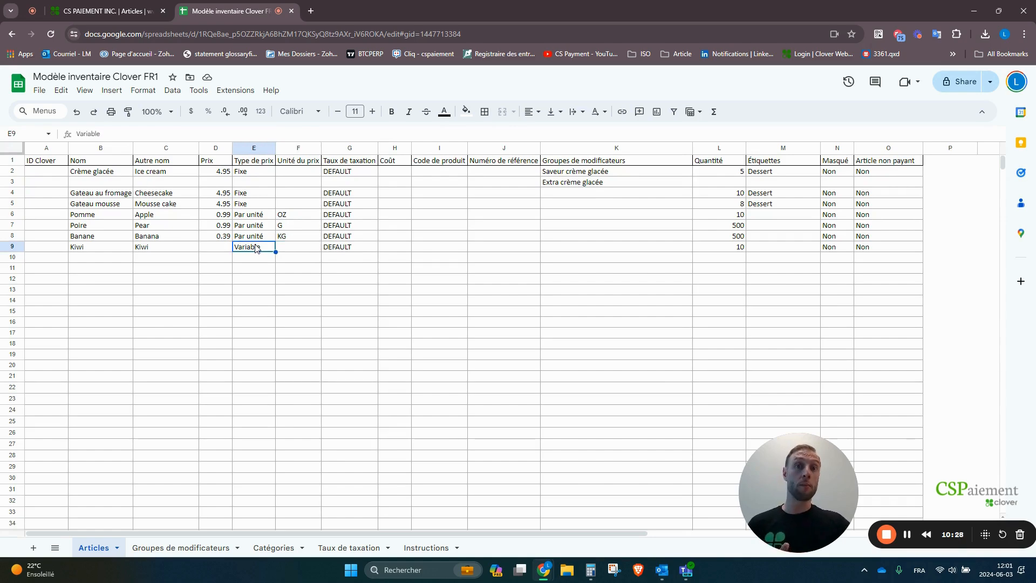
{"action": "left_click", "coordinate": [225, 248]}
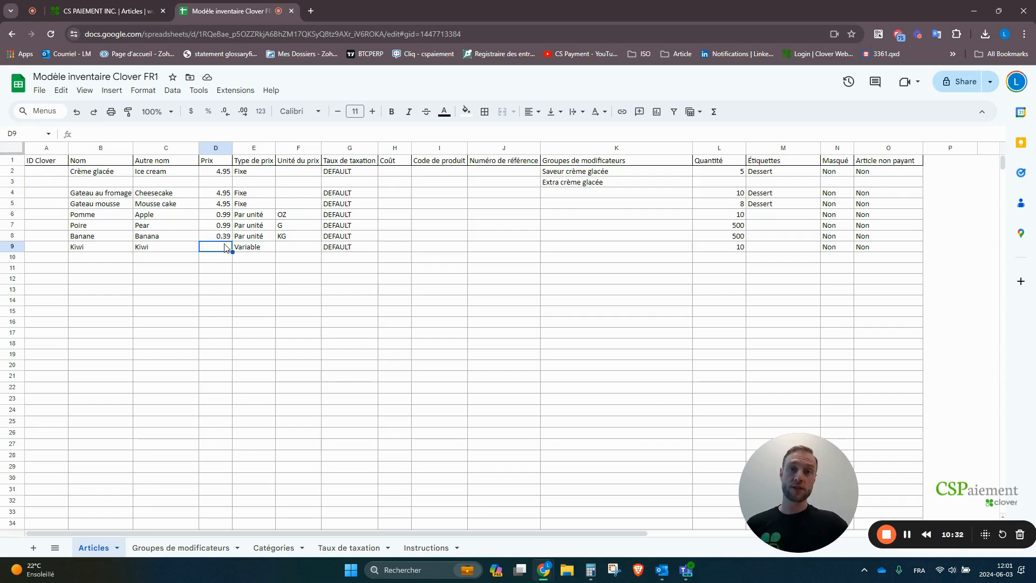
{"action": "left_click", "coordinate": [108, 250]}
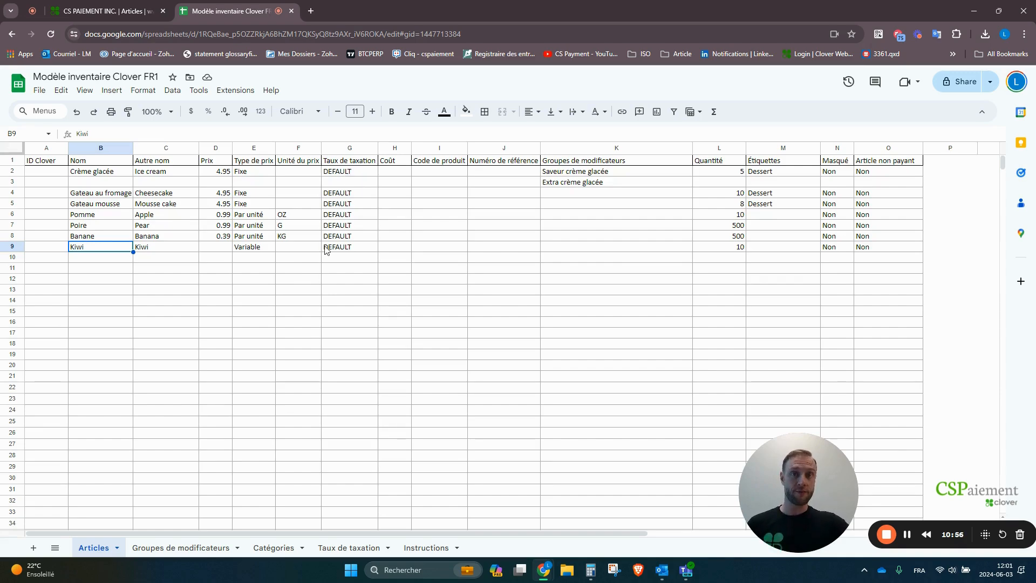
- Check the Par défaut entries on the Taux de taxation sheet against the Taux de taxation column of the Articles sheet
{"action": "left_click", "coordinate": [342, 550]}
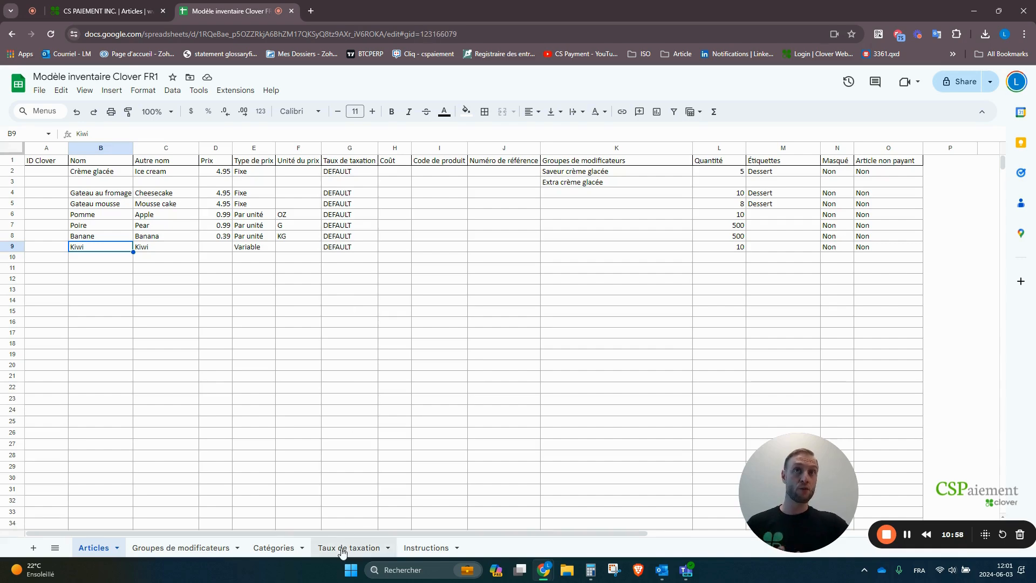
{"action": "left_click_drag", "start_coordinate": [157, 174], "coordinate": [156, 185]}
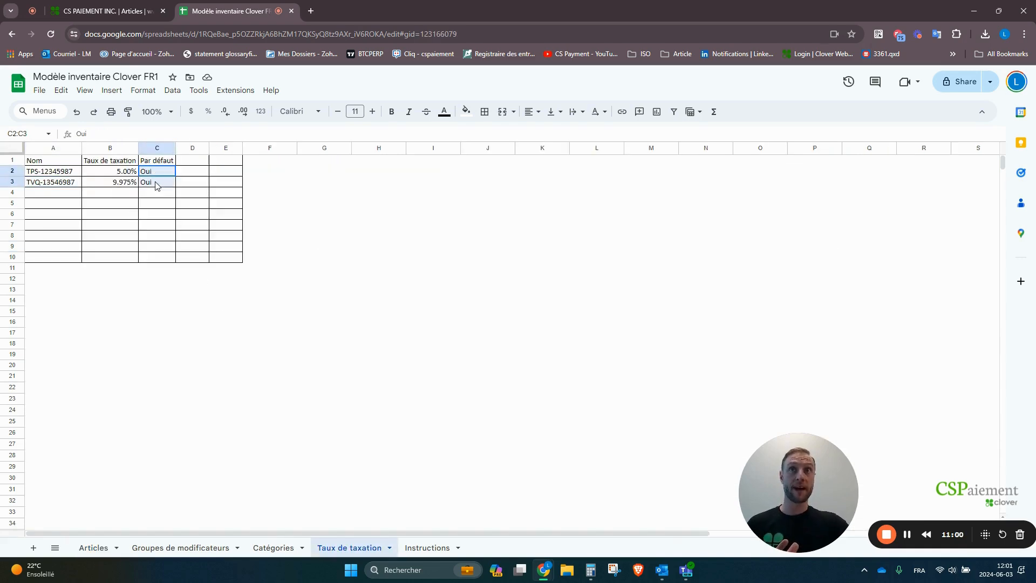
{"action": "left_click", "coordinate": [93, 549]}
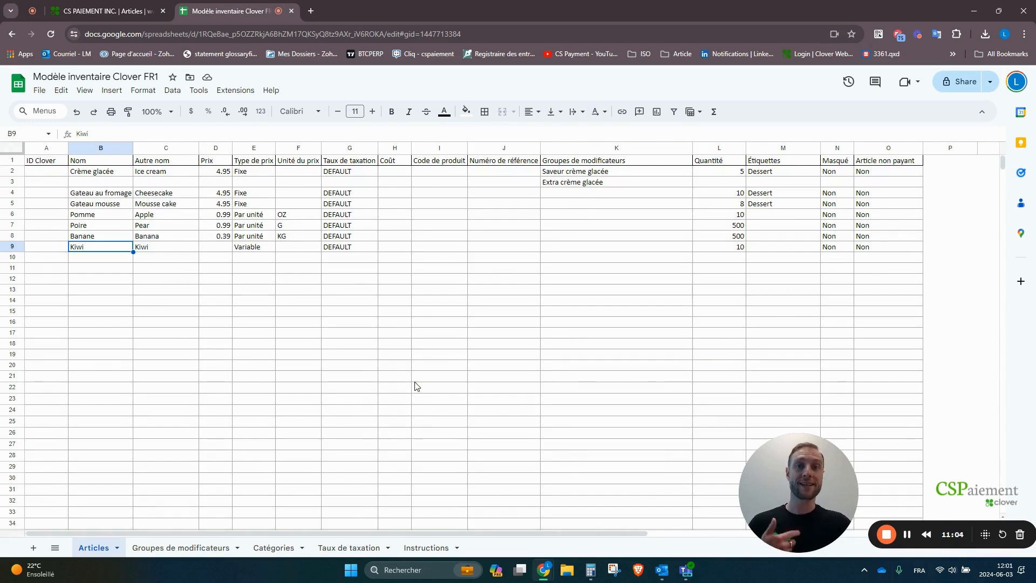
{"action": "left_click", "coordinate": [342, 249]}
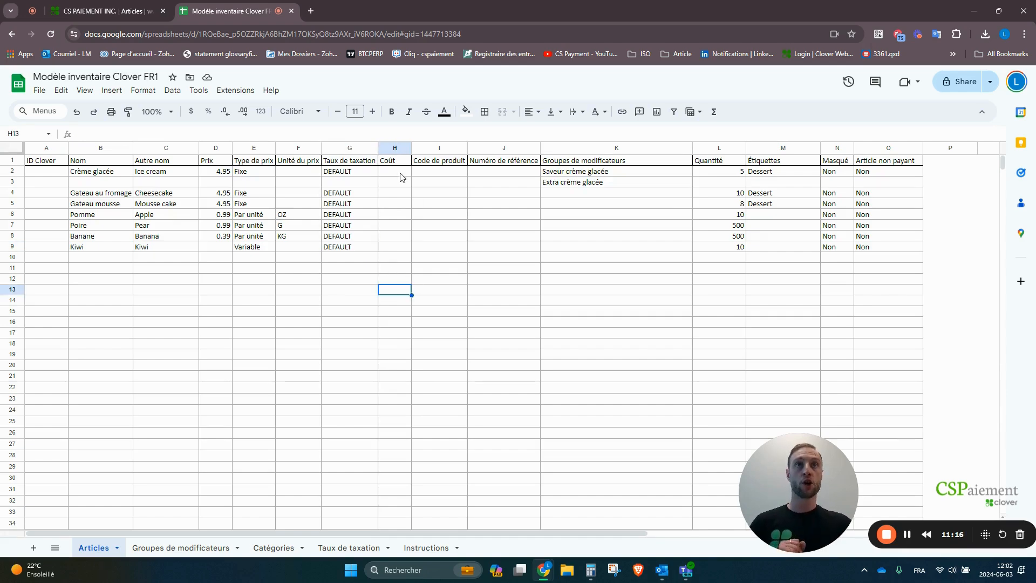
- Examine the Coût and Code de produit columns for the listed articles
{"action": "left_click_drag", "start_coordinate": [402, 173], "coordinate": [381, 259]}
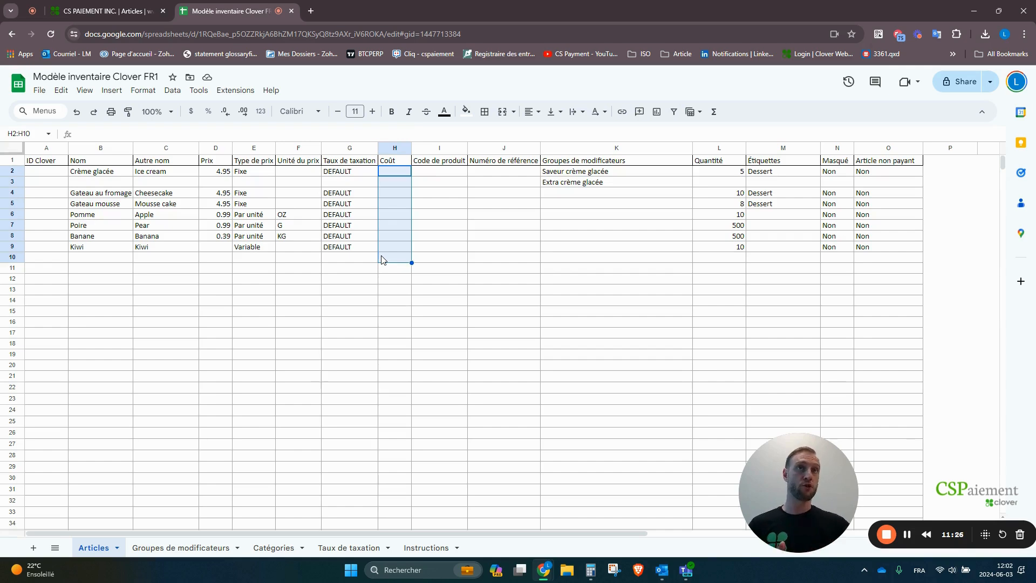
{"action": "left_click_drag", "start_coordinate": [447, 171], "coordinate": [442, 251]}
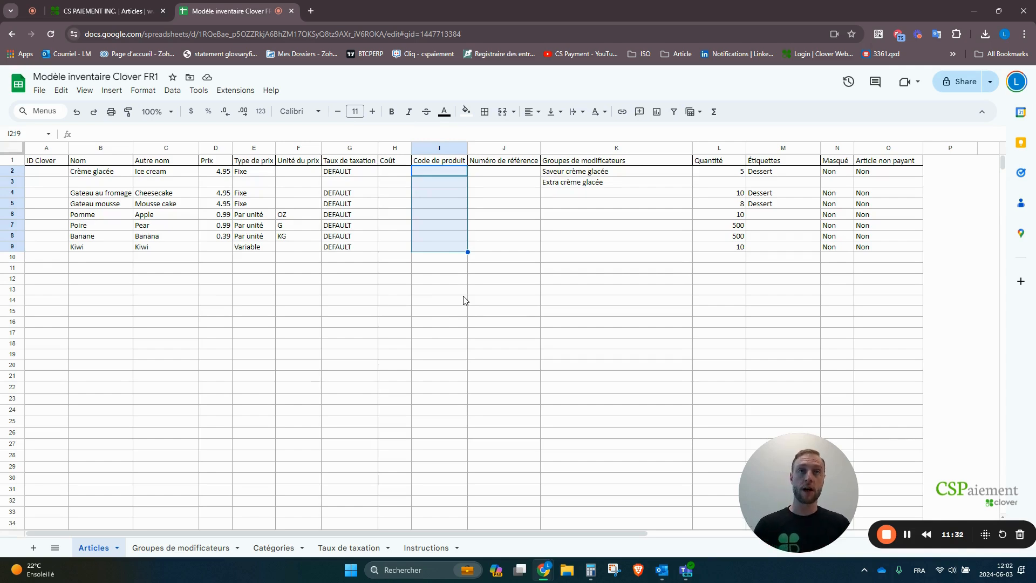
{"action": "left_click_drag", "start_coordinate": [434, 192], "coordinate": [442, 248]}
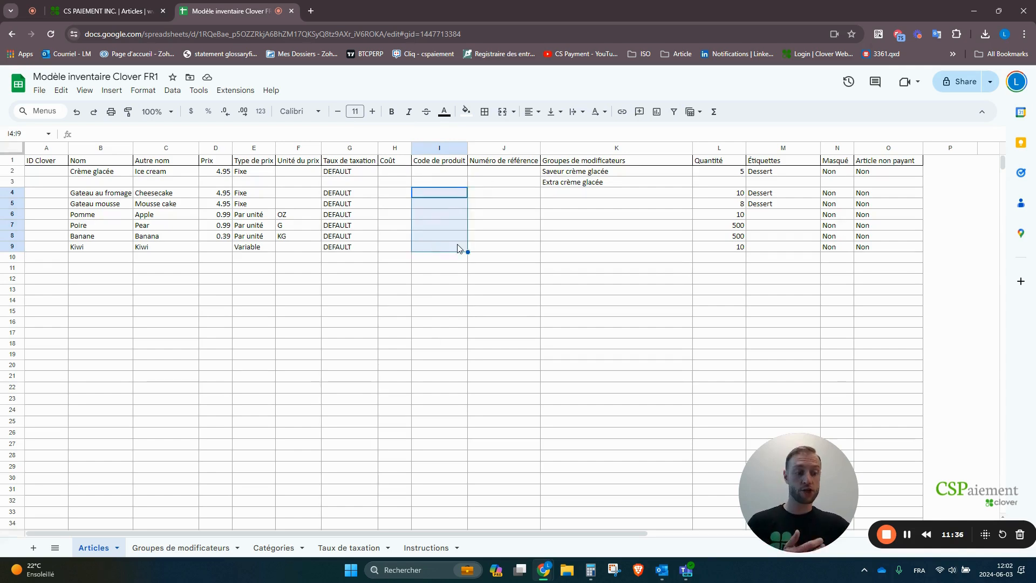
{"action": "left_click", "coordinate": [408, 300]}
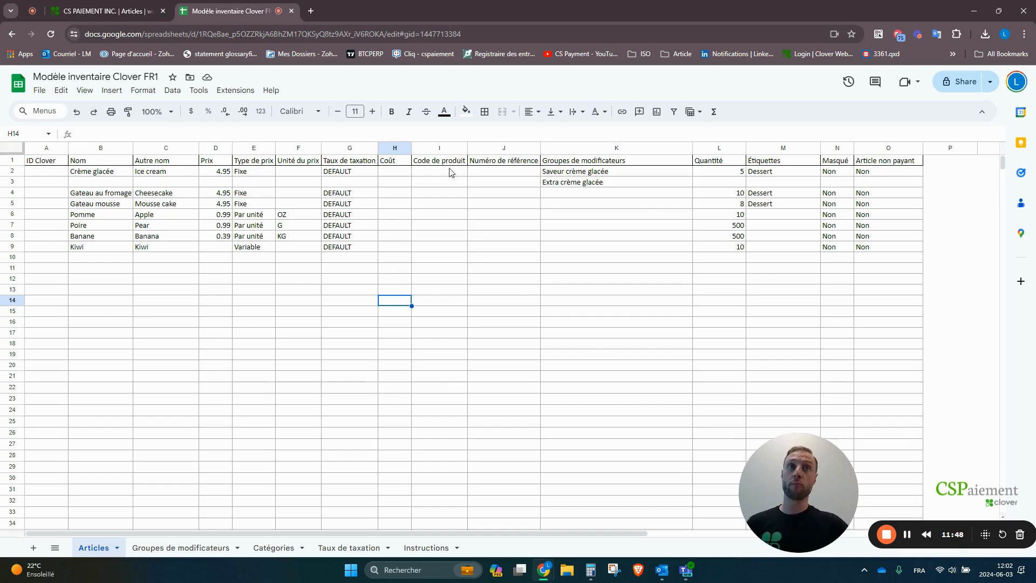
- Examine the Code de produit and Numéro de référence columns for the listed articles
{"action": "left_click_drag", "start_coordinate": [450, 164], "coordinate": [451, 273]}
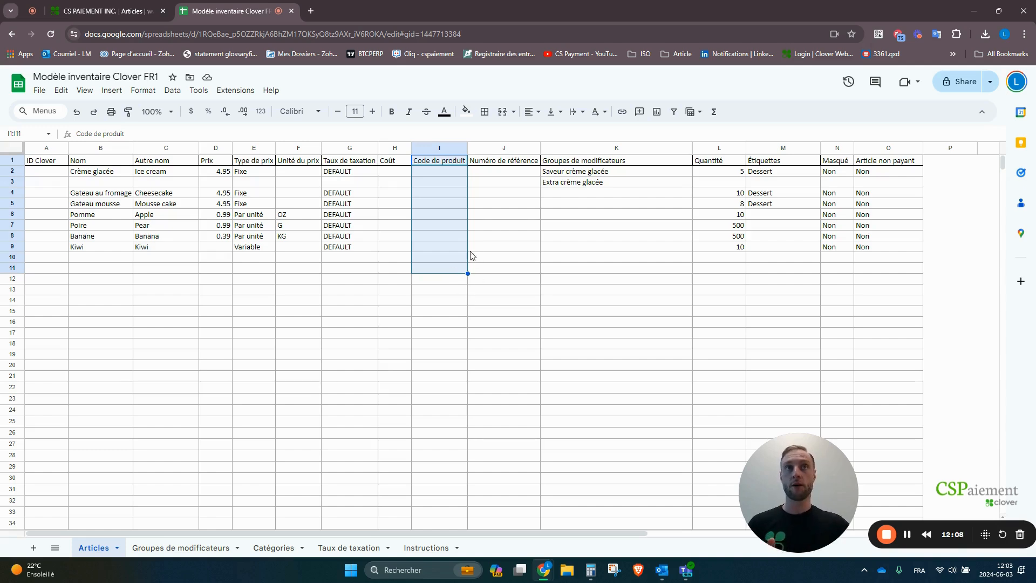
{"action": "left_click_drag", "start_coordinate": [439, 194], "coordinate": [453, 259]}
{"action": "left_click", "coordinate": [451, 297]}
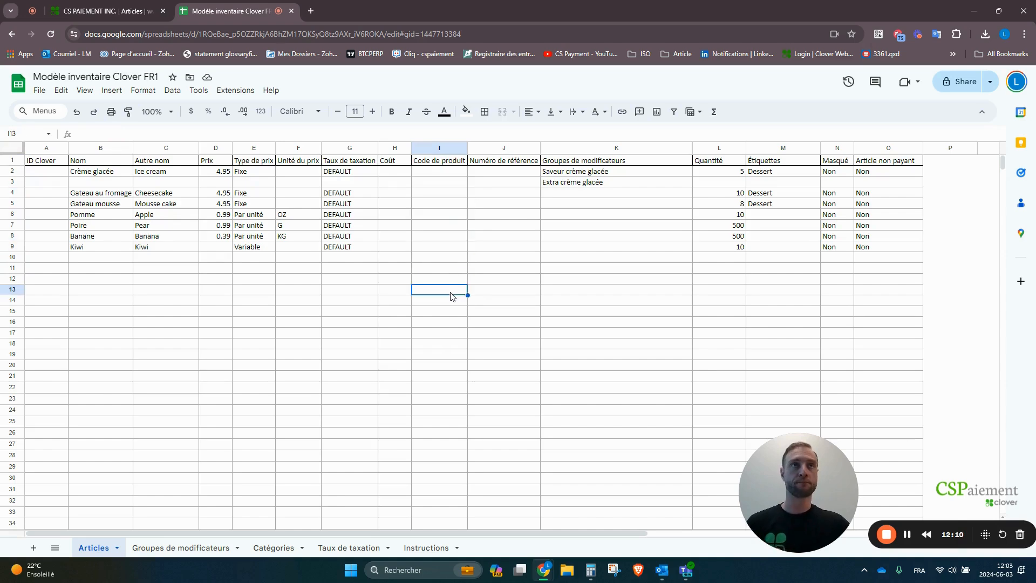
{"action": "left_click_drag", "start_coordinate": [502, 172], "coordinate": [501, 262]}
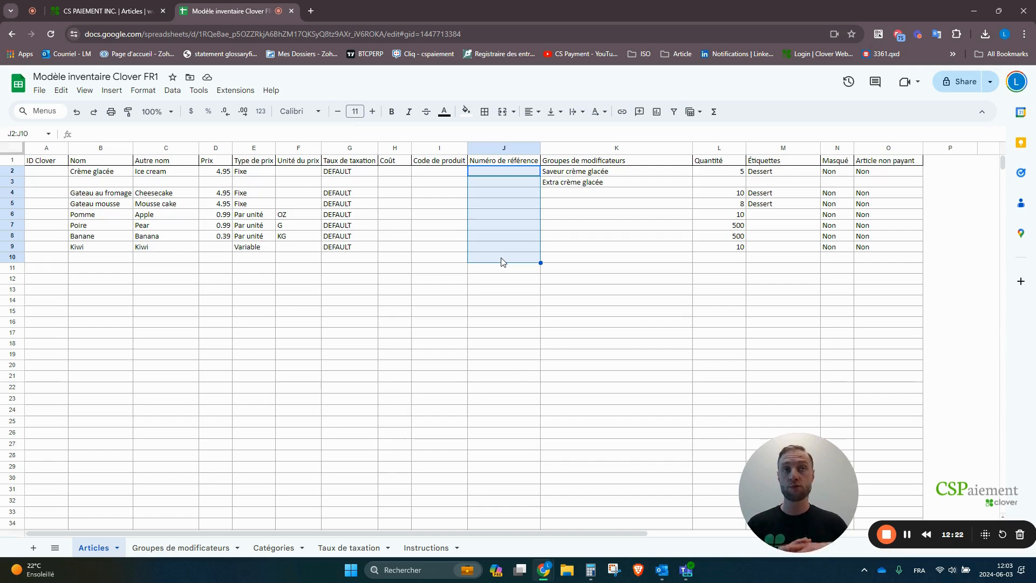
- Examine the two modifier groups, Saveur crème glacée and Extra crème glacée, assigned to Crème glacée in the Groupes de modificateurs column
{"action": "left_click_drag", "start_coordinate": [613, 247], "coordinate": [621, 185]}
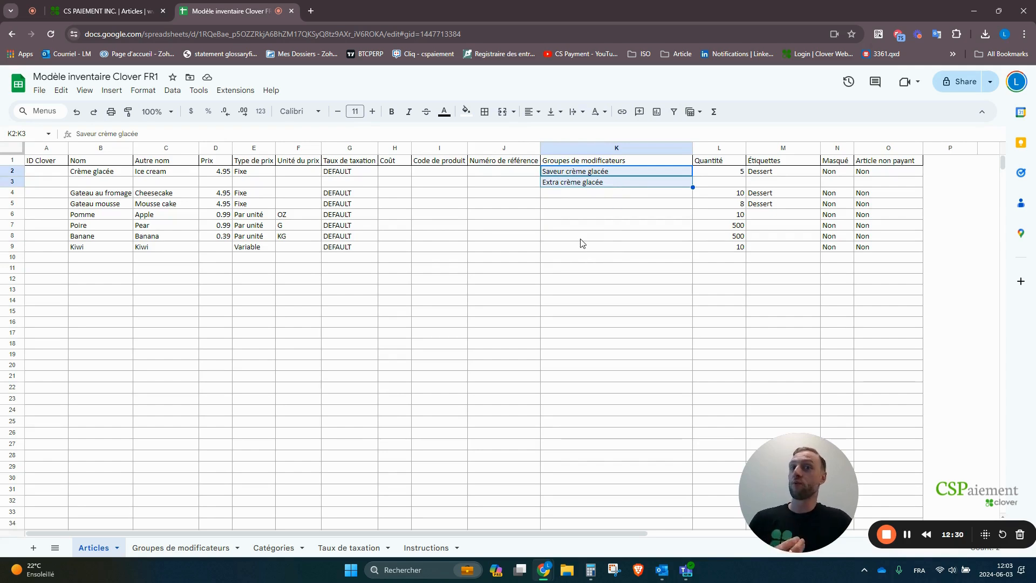
{"action": "left_click", "coordinate": [601, 258]}
{"action": "left_click", "coordinate": [621, 185]}
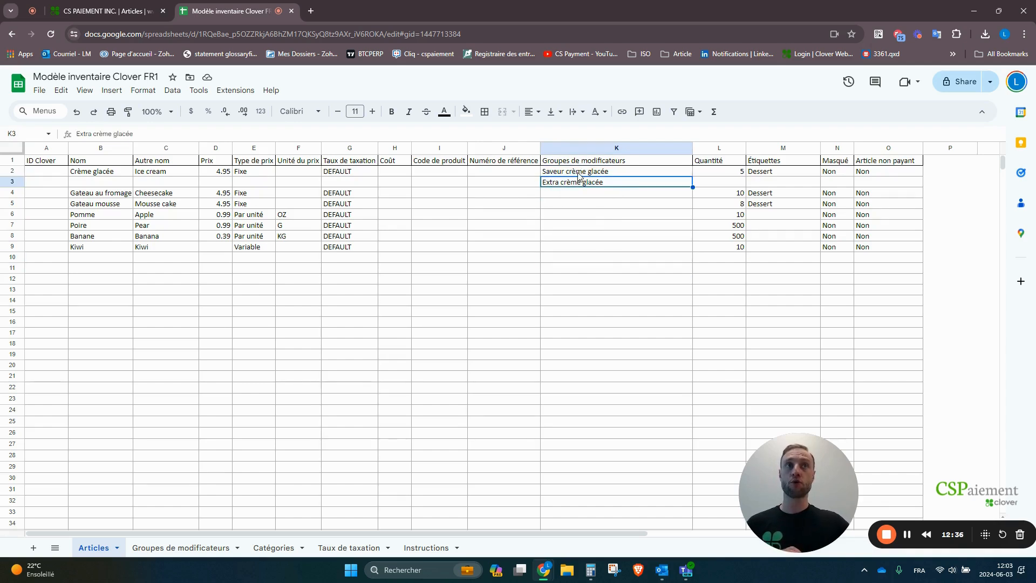
{"action": "left_click_drag", "start_coordinate": [578, 173], "coordinate": [576, 185]}
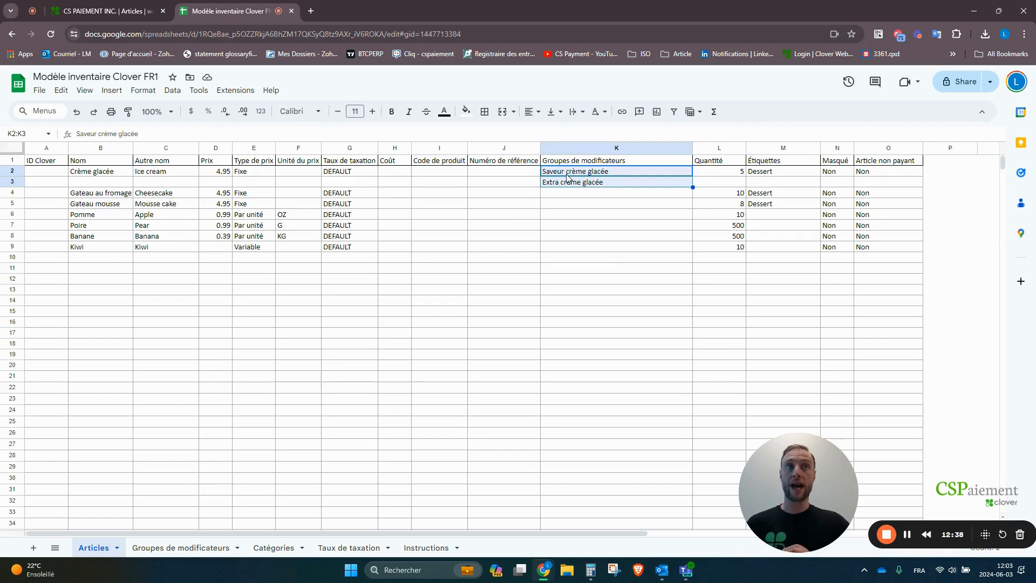
{"action": "left_click", "coordinate": [453, 238]}
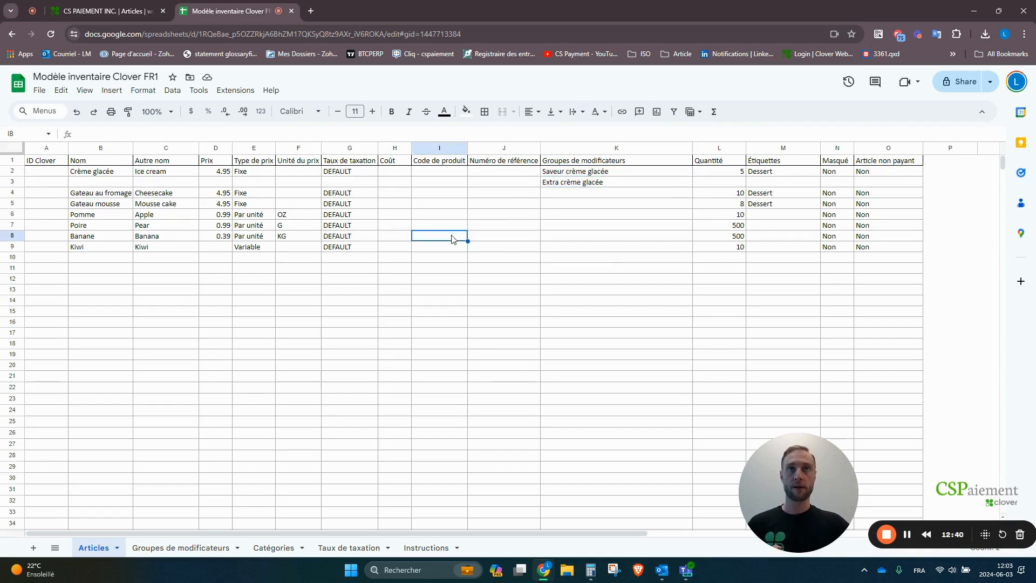
- Inspect row 3 across all columns as the example of a row holding only an article's second modifier group
{"action": "left_click", "coordinate": [37, 184]}
{"action": "left_click_drag", "start_coordinate": [67, 192], "coordinate": [523, 187]}
{"action": "left_click", "coordinate": [597, 287]}
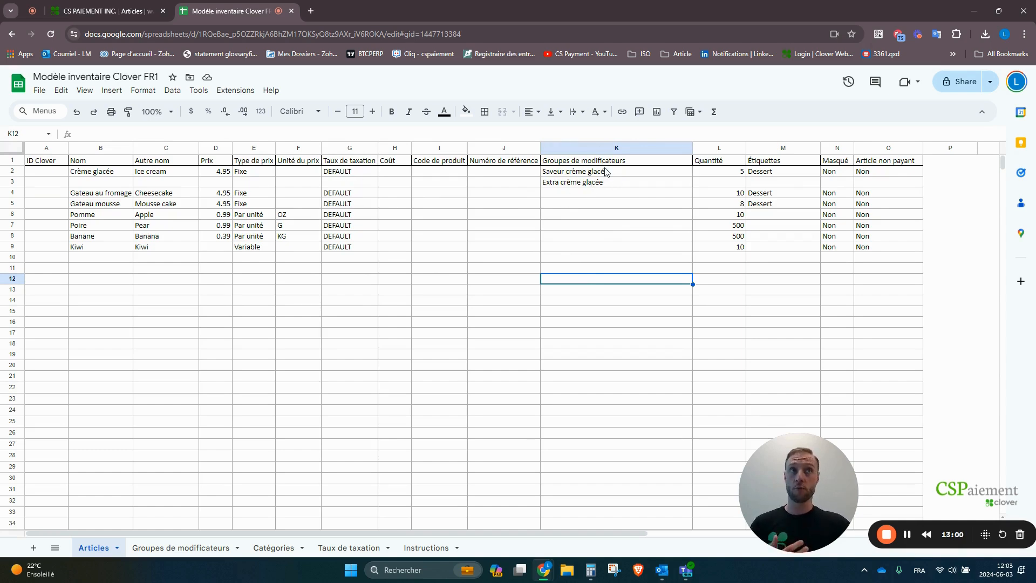
{"action": "left_click", "coordinate": [599, 183]}
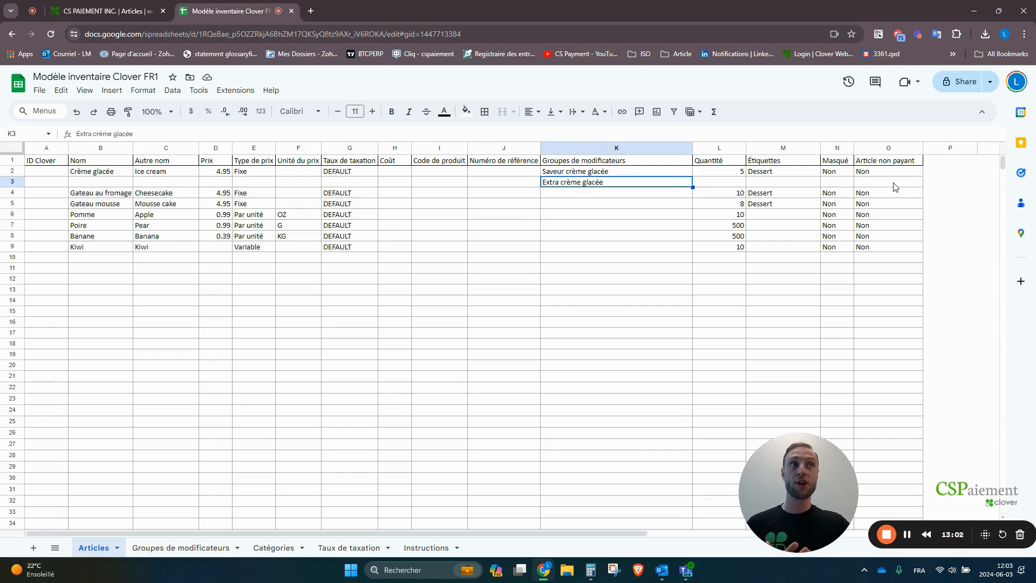
{"action": "left_click_drag", "start_coordinate": [893, 183], "coordinate": [54, 188]}
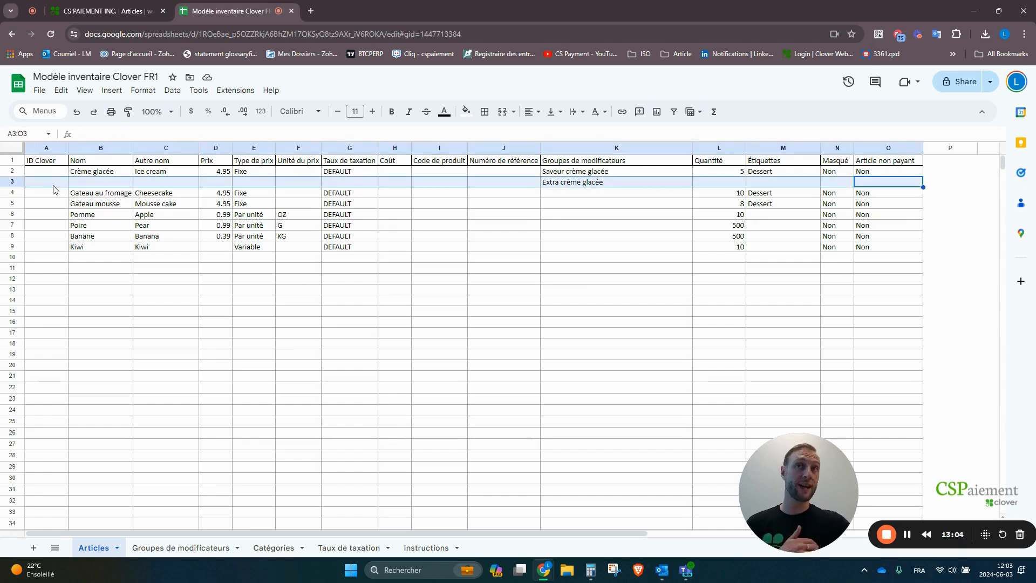
{"action": "left_click", "coordinate": [597, 185]}
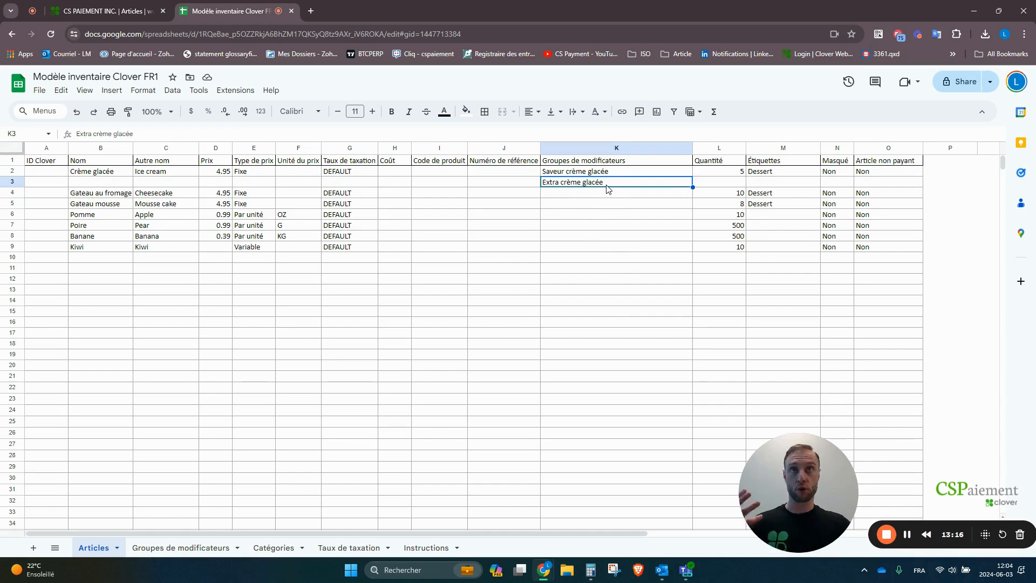
- Compare Crème glacée and its modifier groups with the Groupes de modificateurs cell of the Gateau au fromage row
{"action": "left_click", "coordinate": [107, 173]}
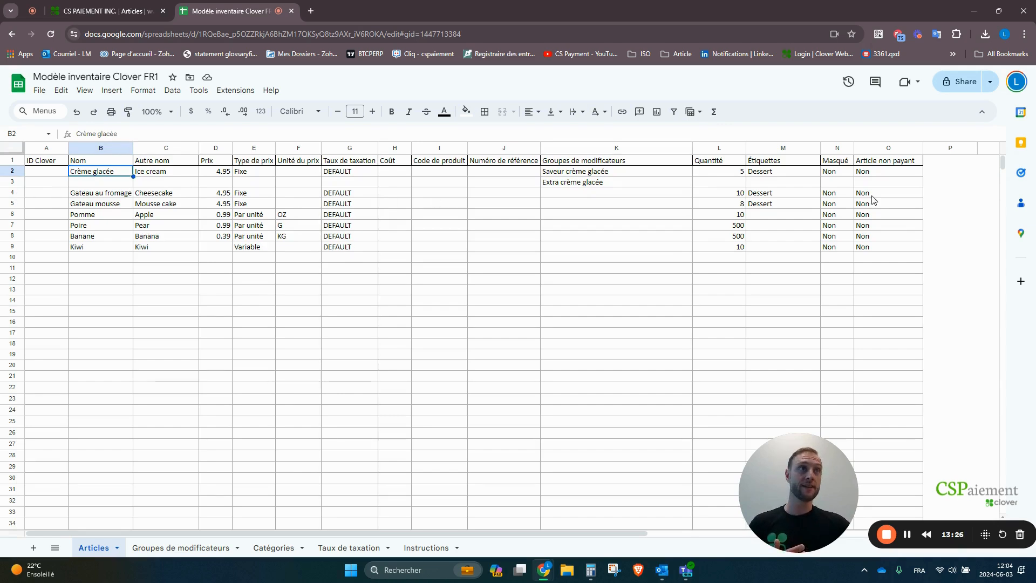
{"action": "left_click", "coordinate": [579, 196]}
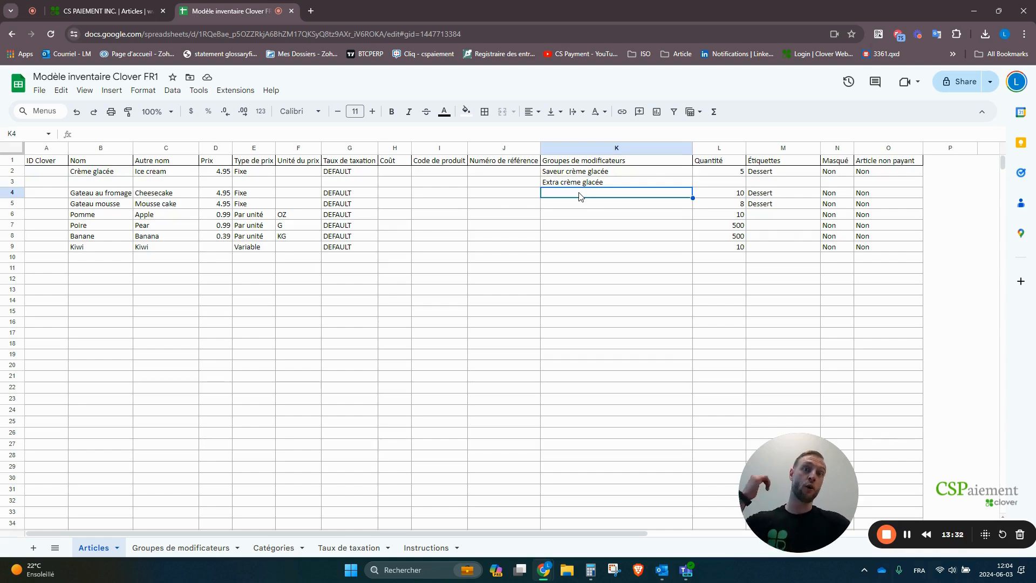
{"action": "left_click", "coordinate": [110, 171]}
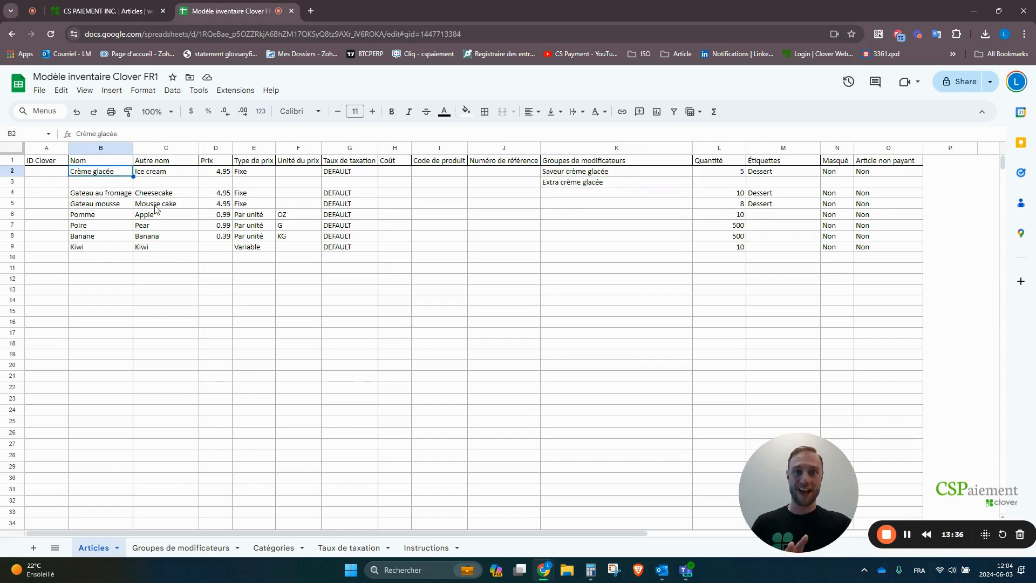
{"action": "left_click", "coordinate": [574, 194]}
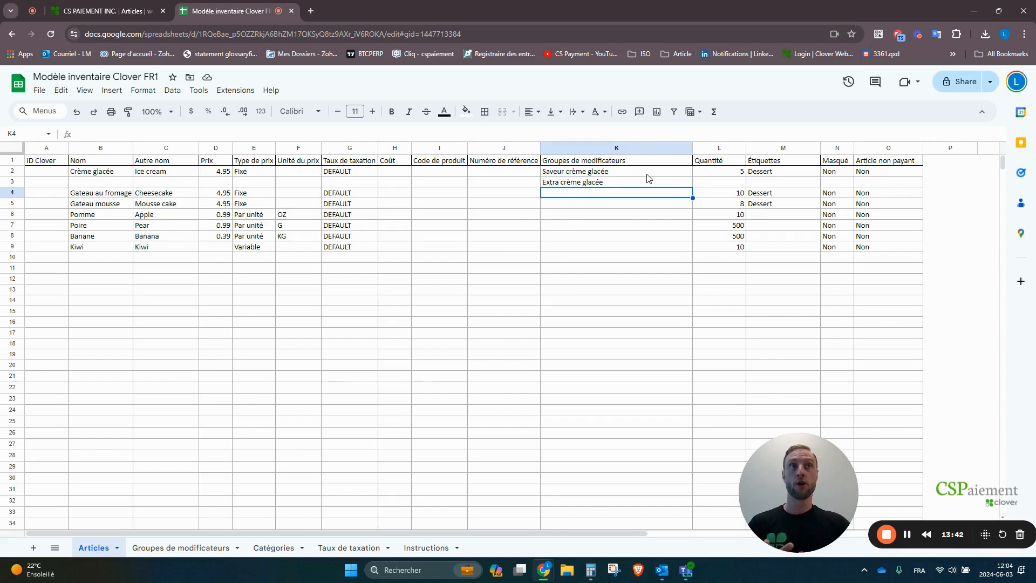
{"action": "left_click", "coordinate": [611, 175]}
{"action": "left_click", "coordinate": [120, 173]}
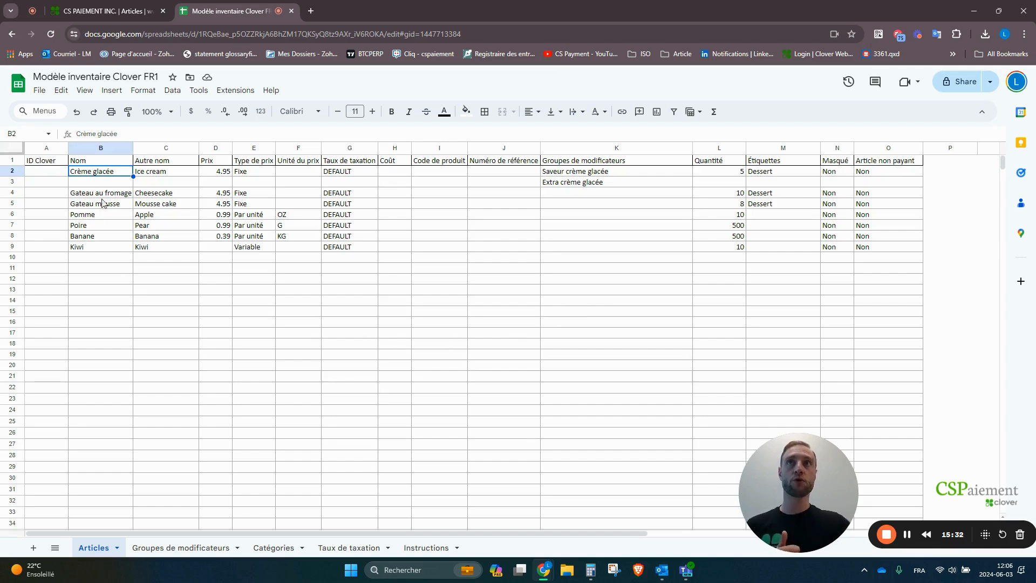
- Check the ID Clover and Taux de taxation headers, and rename the Nom column header to Noms
{"action": "left_click", "coordinate": [58, 162]}
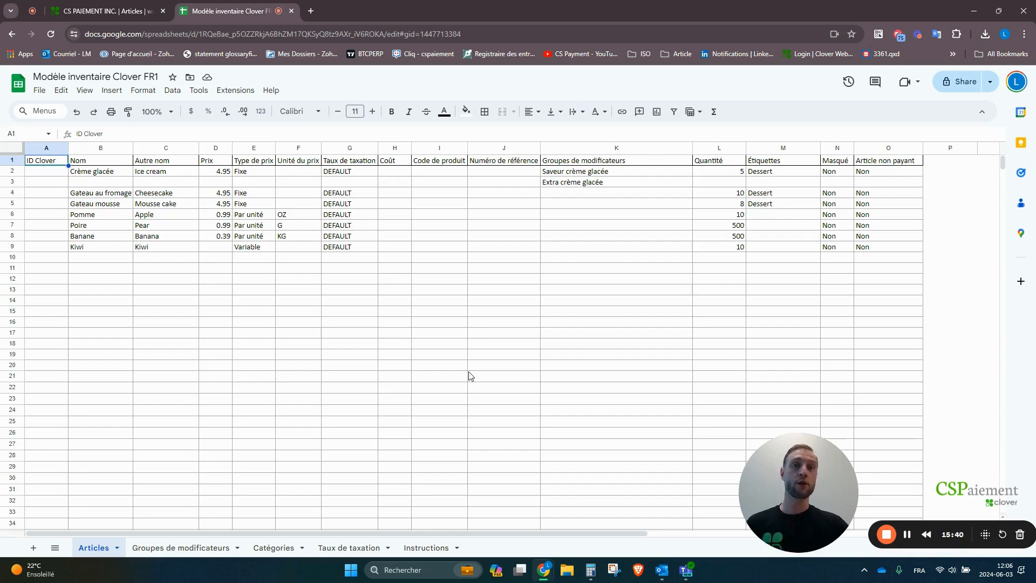
{"action": "left_click", "coordinate": [361, 163]}
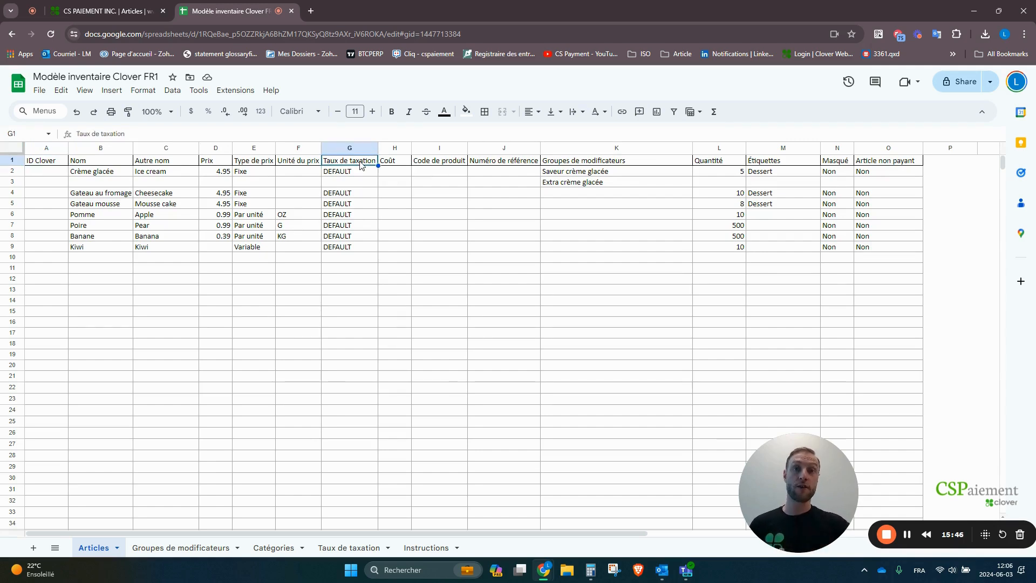
{"action": "left_click", "coordinate": [101, 162]}
{"action": "double_click", "coordinate": [100, 159]}
{"action": "type", "text": "s"}
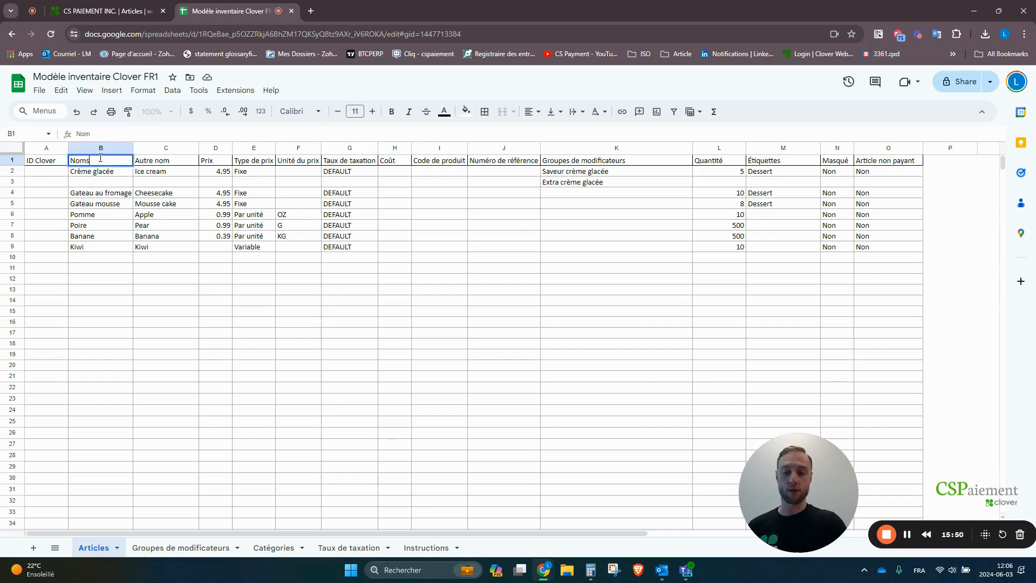
{"action": "key", "text": "Return"}
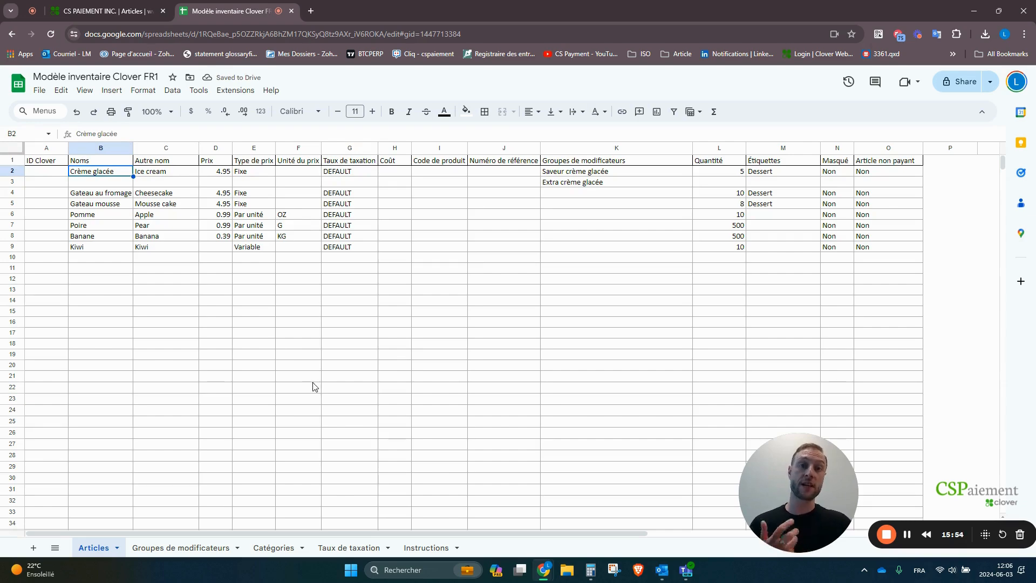
- Review the Noms header and the whole header row of the Articles sheet
{"action": "left_click", "coordinate": [100, 163]}
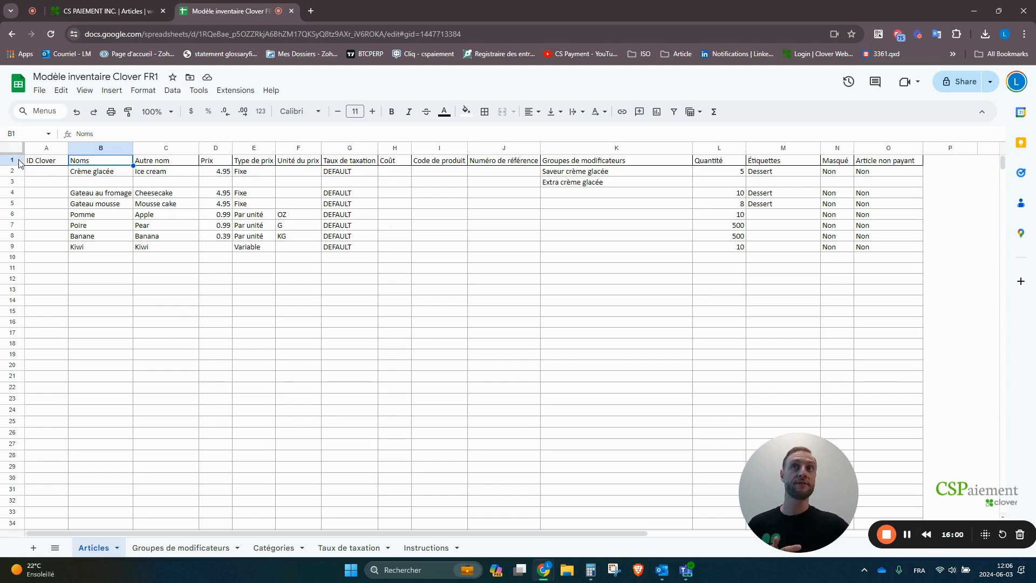
{"action": "left_click_drag", "start_coordinate": [51, 162], "coordinate": [920, 162]}
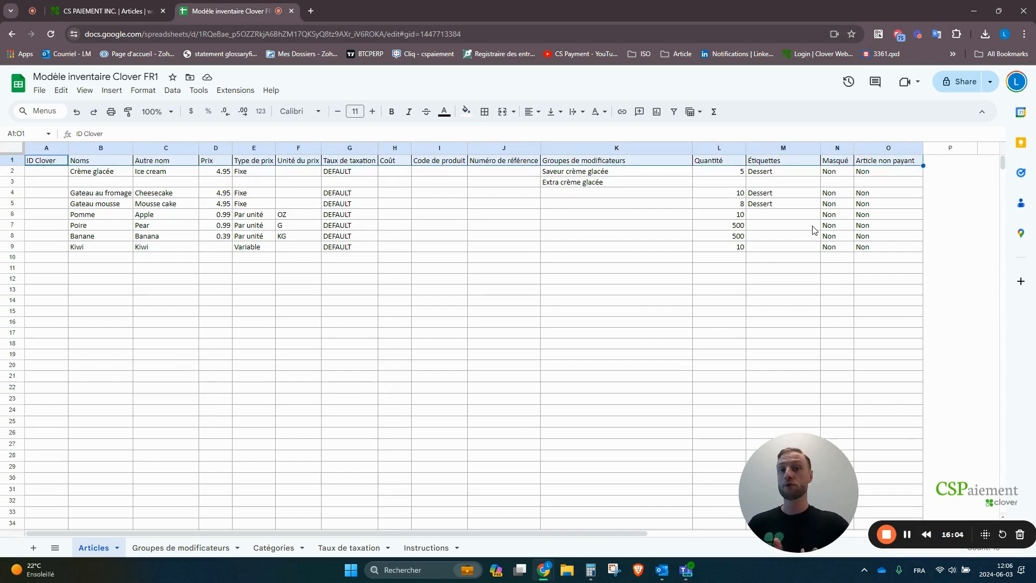
{"action": "left_click", "coordinate": [265, 312]}
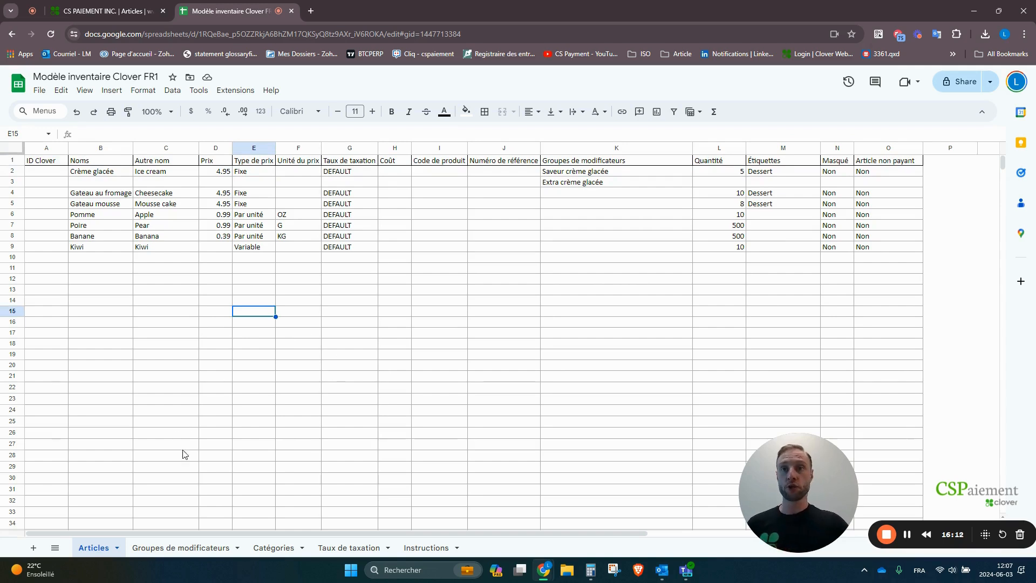
- On the Catégories sheet, change the Crème glacée entry under Dessert to Crème glacées
{"action": "left_click", "coordinate": [263, 542]}
{"action": "left_click", "coordinate": [157, 172]}
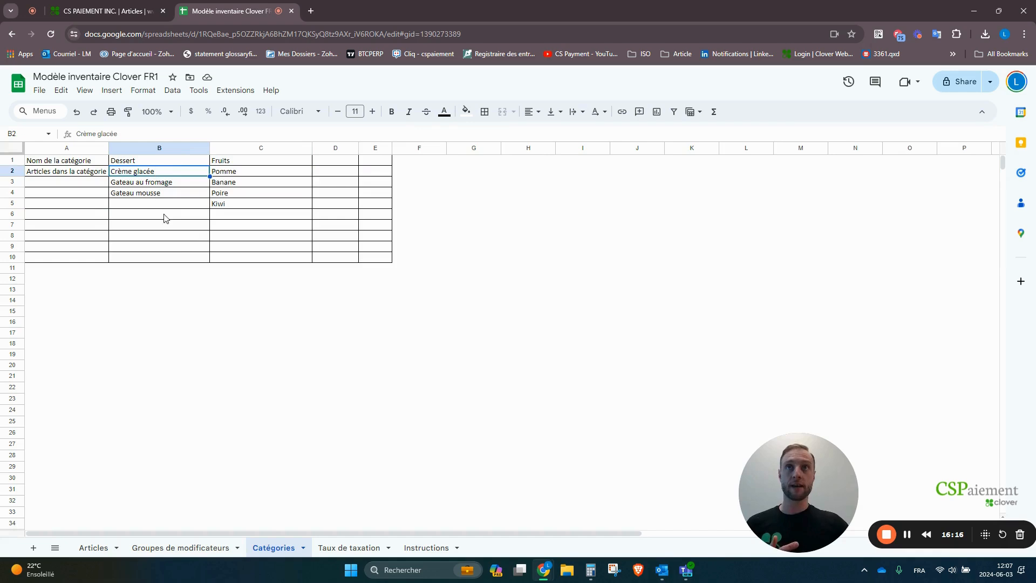
{"action": "double_click", "coordinate": [164, 171]}
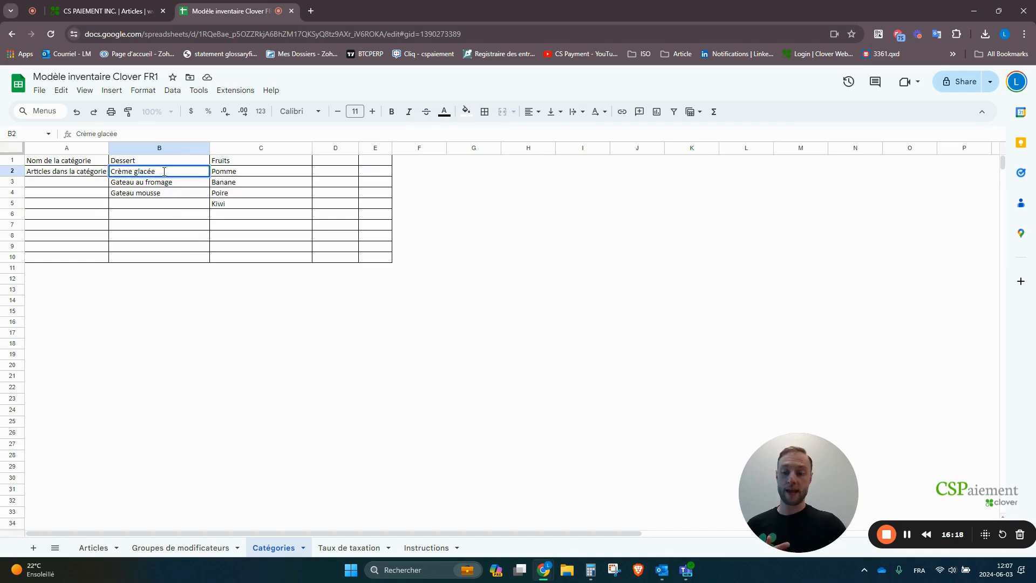
{"action": "type", "text": "s"}
{"action": "key", "text": "Return"}
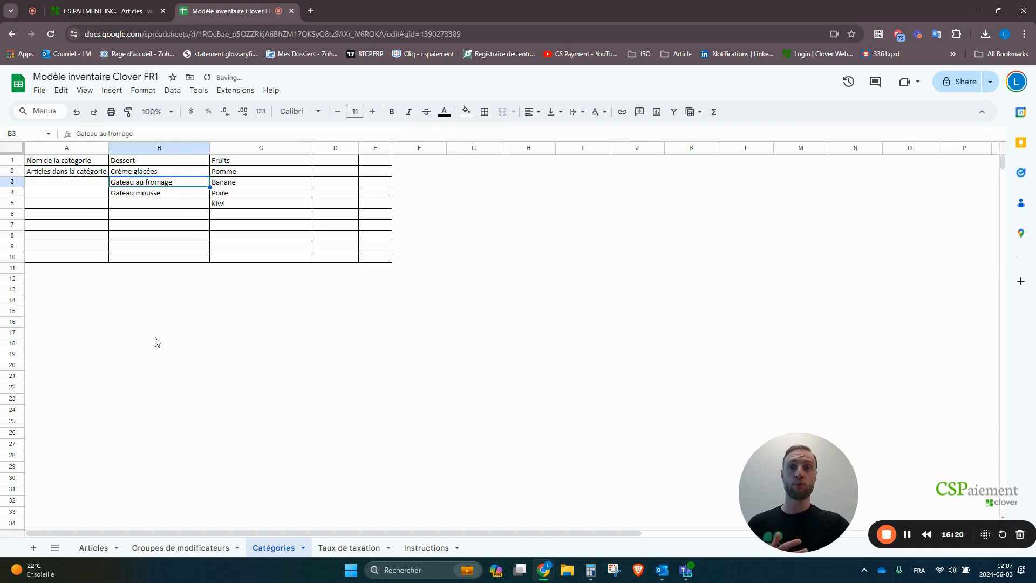
- Compare the article names on the Articles sheet, especially Crème glacée, with the Crème glacées entry under Dessert on the Catégories sheet
{"action": "left_click", "coordinate": [97, 552]}
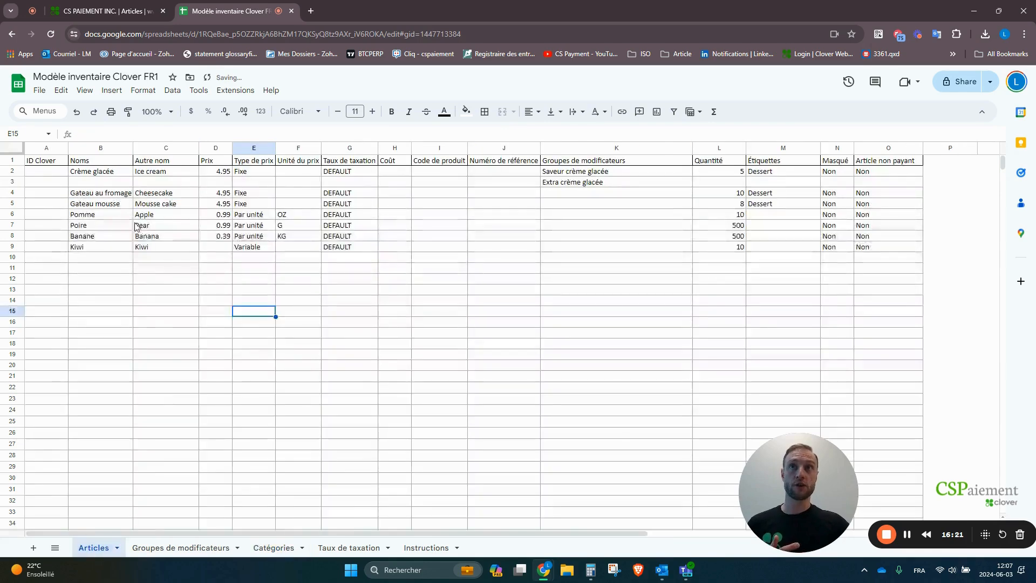
{"action": "left_click", "coordinate": [117, 171]}
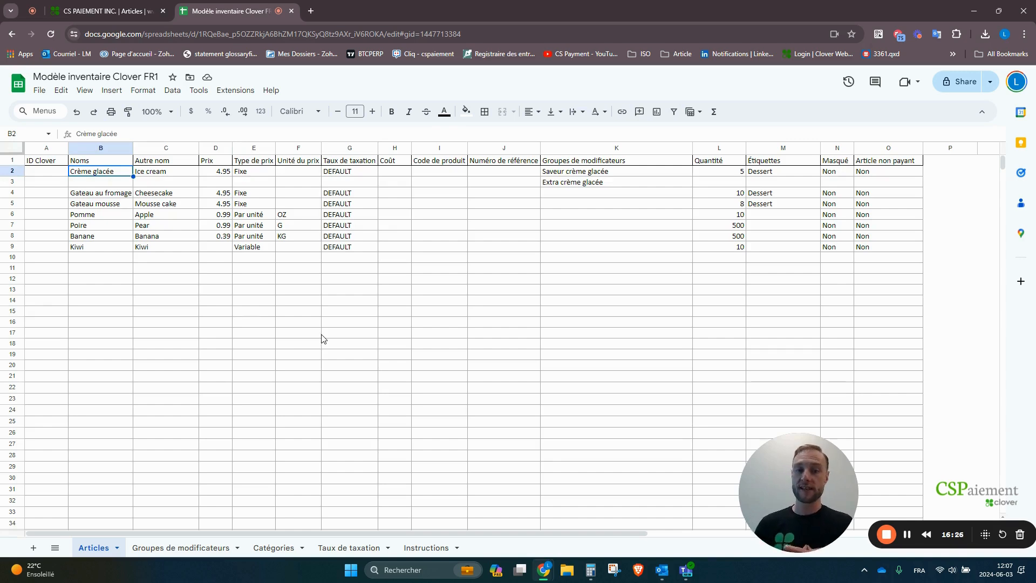
{"action": "left_click", "coordinate": [286, 549]}
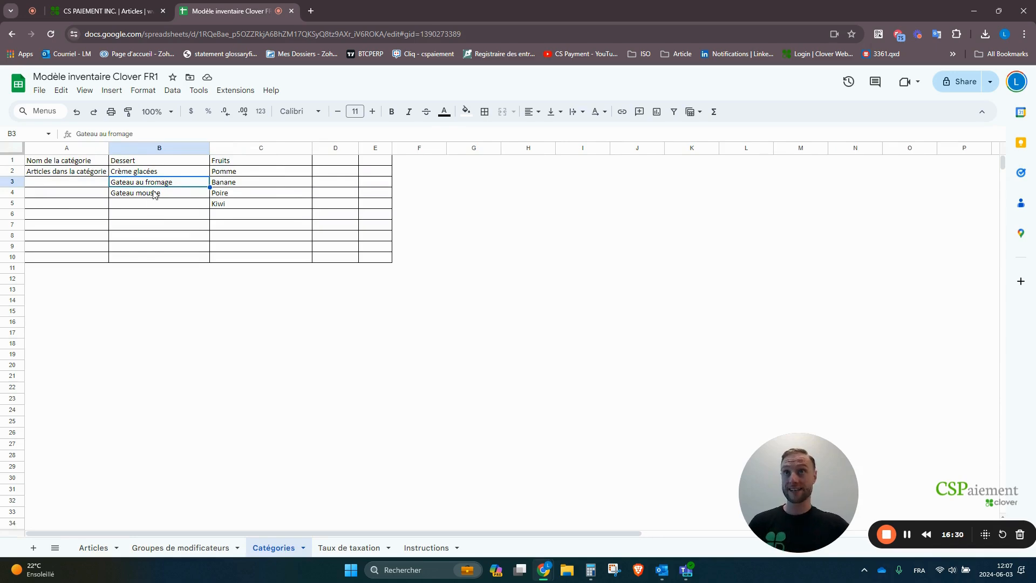
{"action": "left_click", "coordinate": [157, 171]}
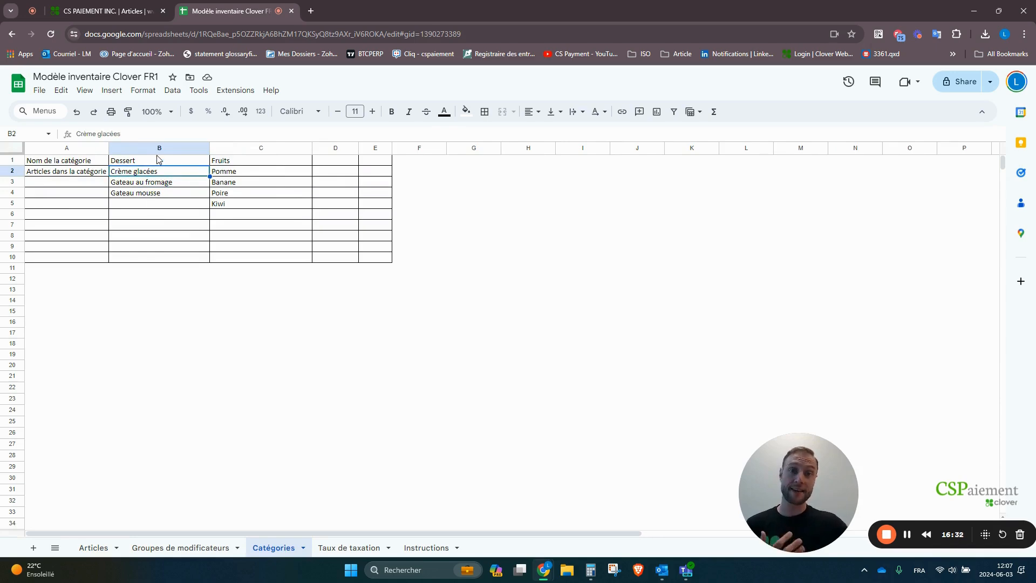
{"action": "left_click", "coordinate": [168, 161]}
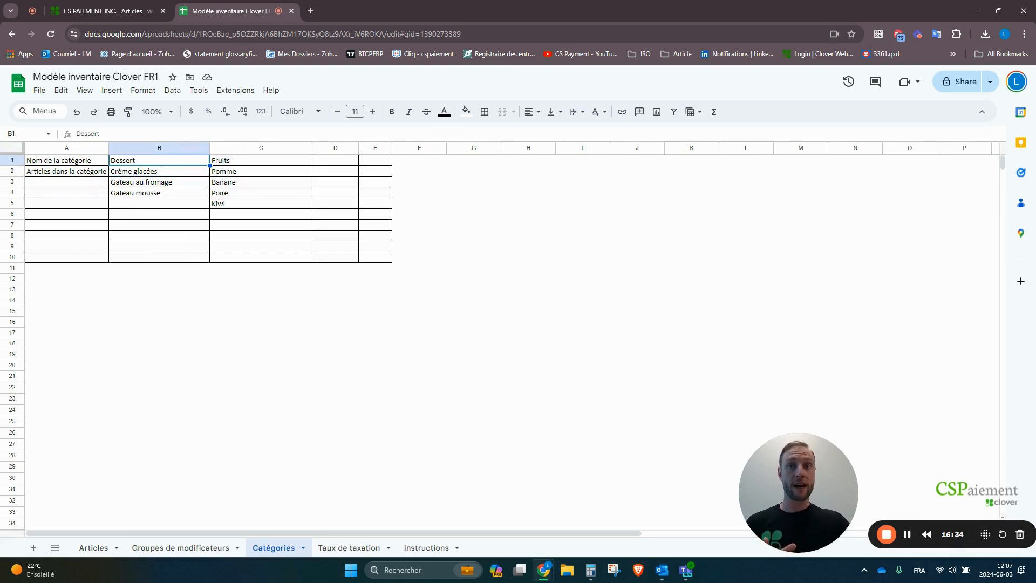
{"action": "left_click", "coordinate": [101, 554]}
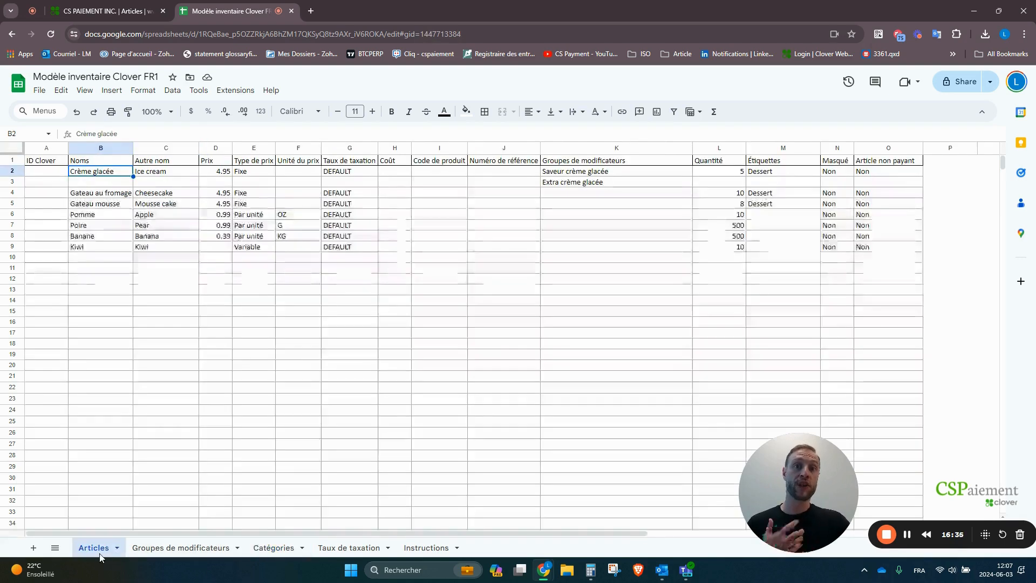
{"action": "left_click_drag", "start_coordinate": [105, 174], "coordinate": [110, 254]}
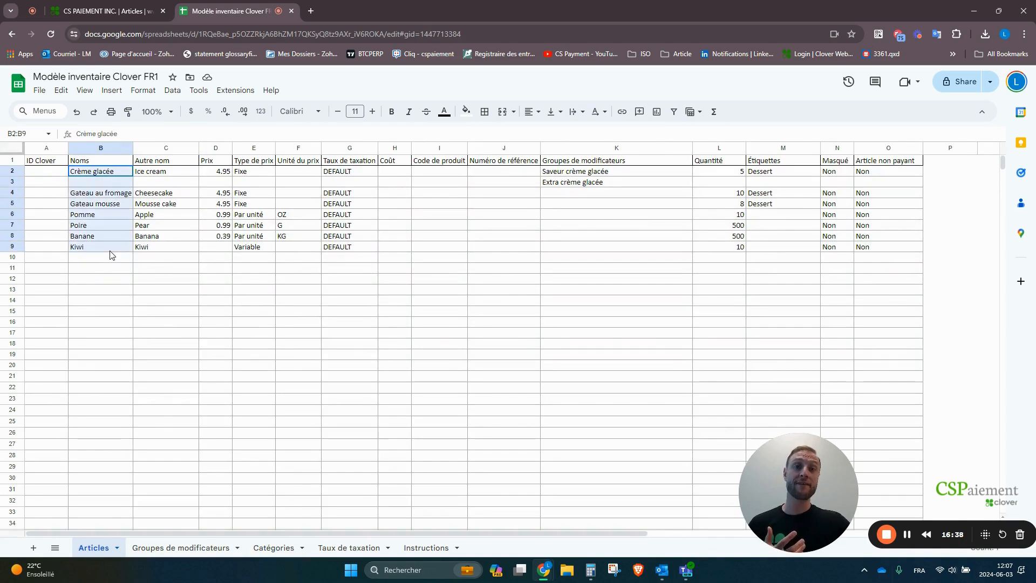
{"action": "left_click", "coordinate": [123, 171]}
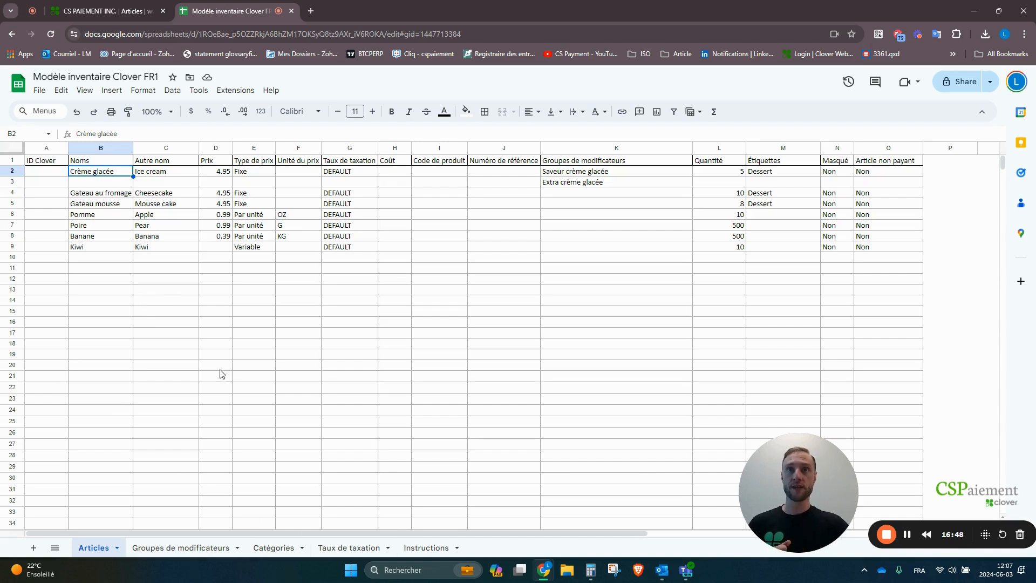
{"action": "left_click", "coordinate": [275, 548]}
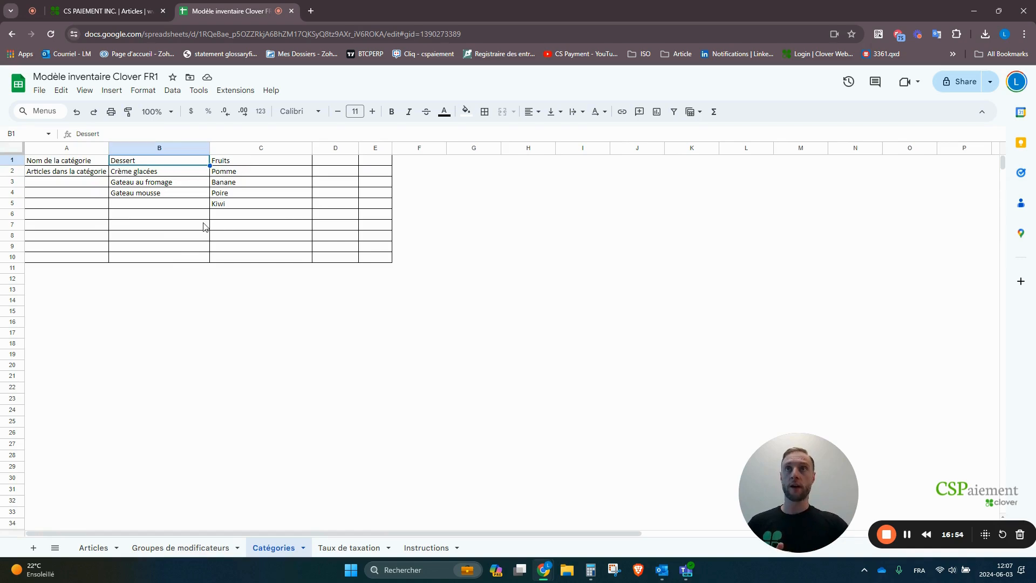
- Review the category names on the Catégories sheet and the TPS and TVQ rates on the Taux de taxation sheet
{"action": "left_click_drag", "start_coordinate": [95, 162], "coordinate": [248, 158]}
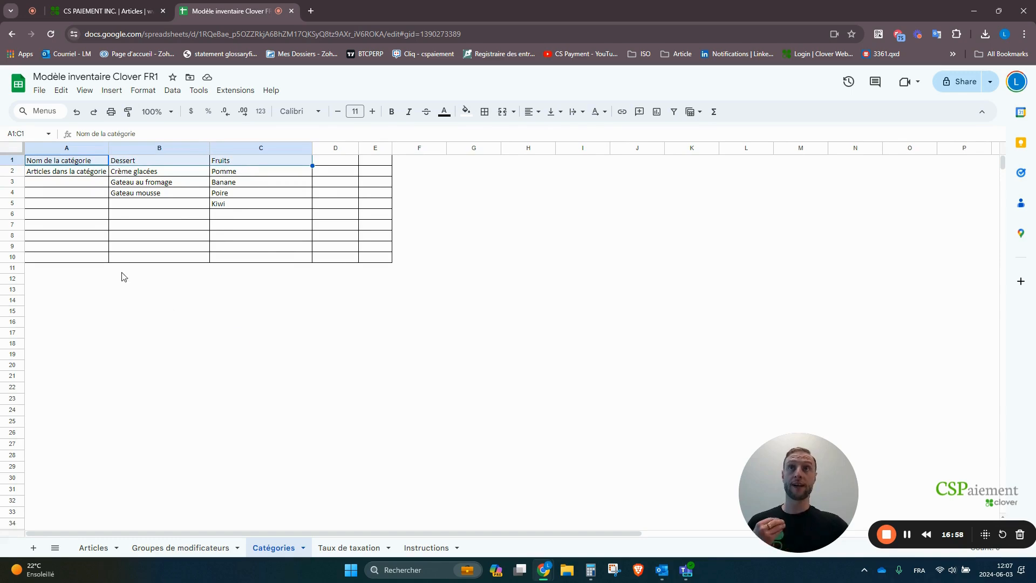
{"action": "left_click", "coordinate": [349, 548]}
{"action": "left_click", "coordinate": [163, 216]}
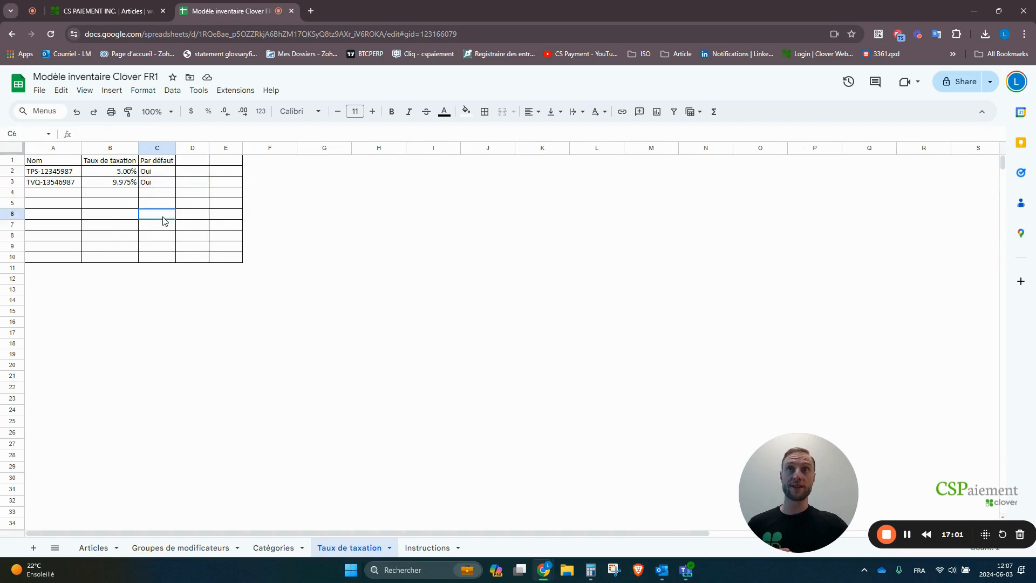
{"action": "left_click", "coordinate": [115, 173]}
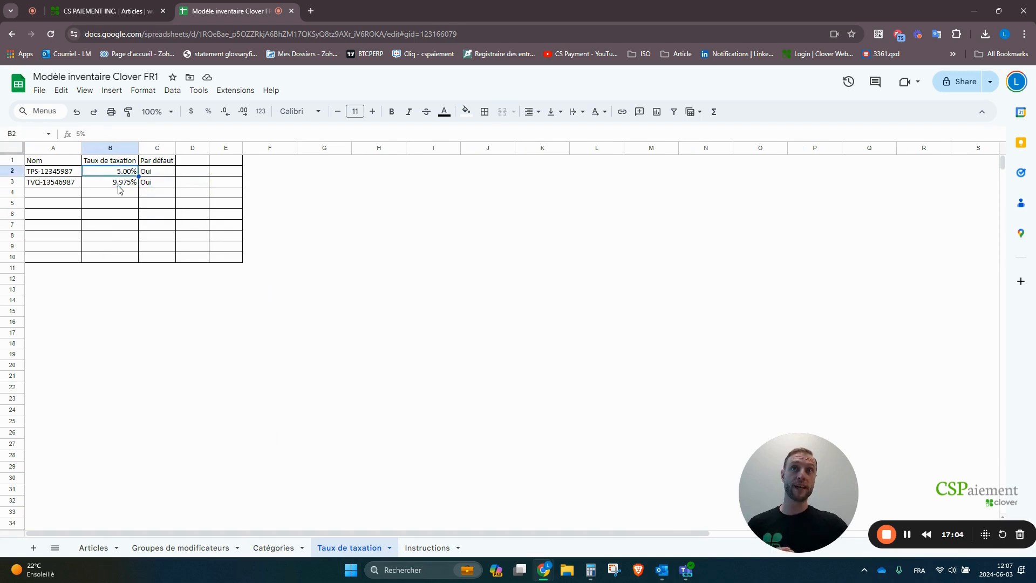
{"action": "left_click", "coordinate": [118, 185]}
{"action": "left_click", "coordinate": [127, 173]}
{"action": "left_click", "coordinate": [128, 185]}
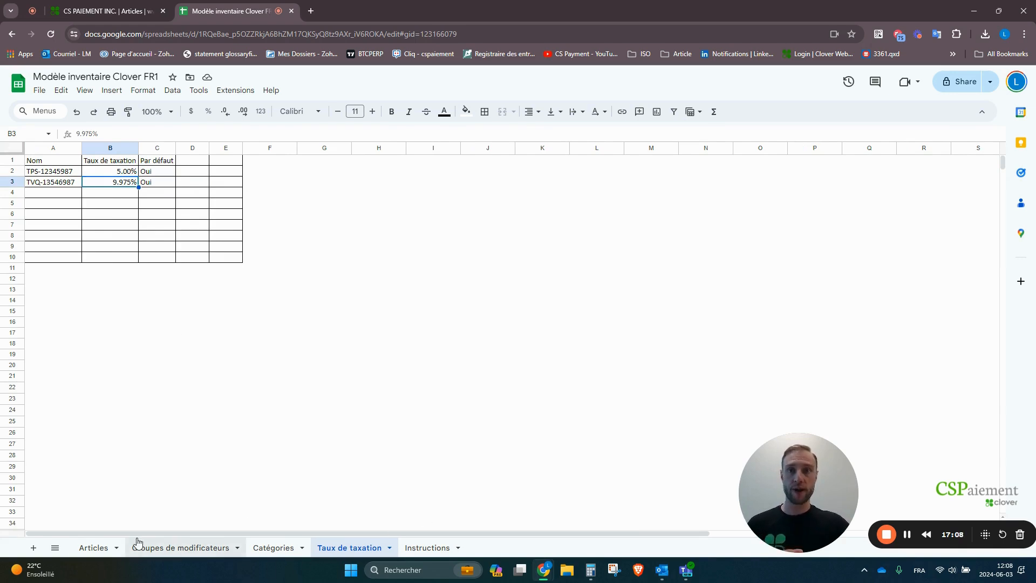
- On the Articles sheet, copy the Crème glacée name into row 10 as a duplicate article with a price of 5
{"action": "left_click", "coordinate": [97, 546]}
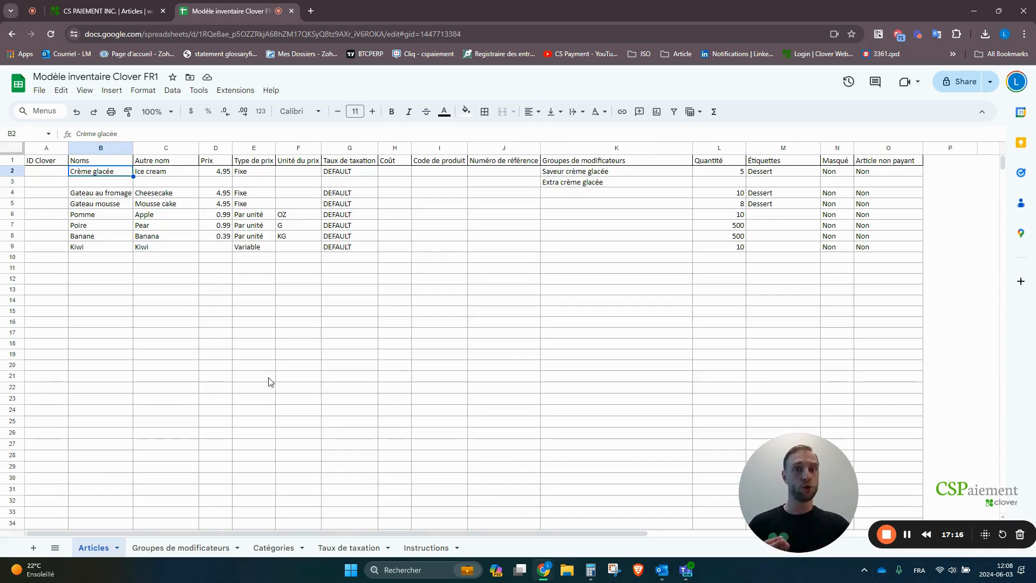
{"action": "left_click", "coordinate": [79, 291]}
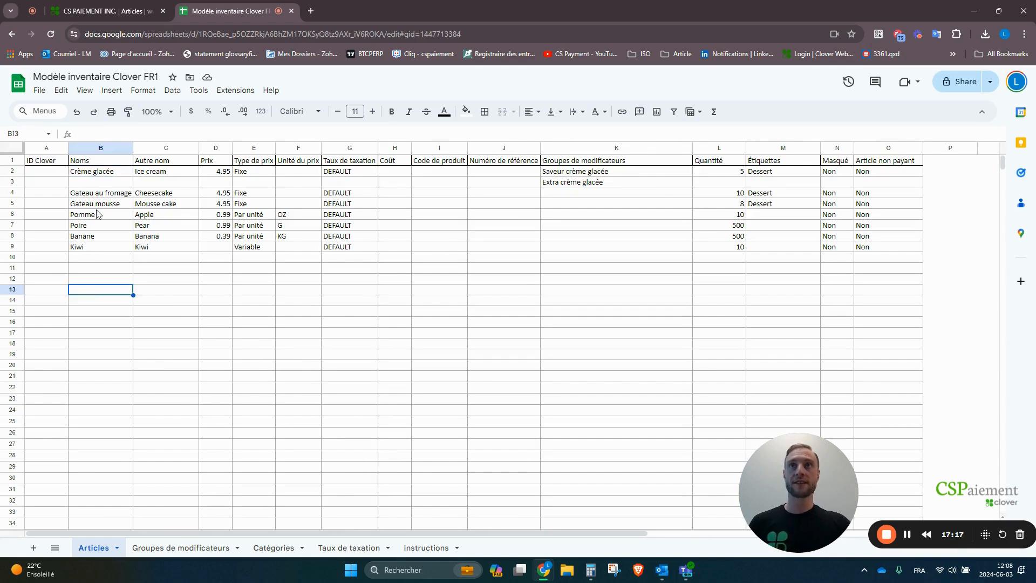
{"action": "left_click", "coordinate": [108, 168]}
{"action": "key", "text": "ctrl+c"}
{"action": "left_click", "coordinate": [110, 259]}
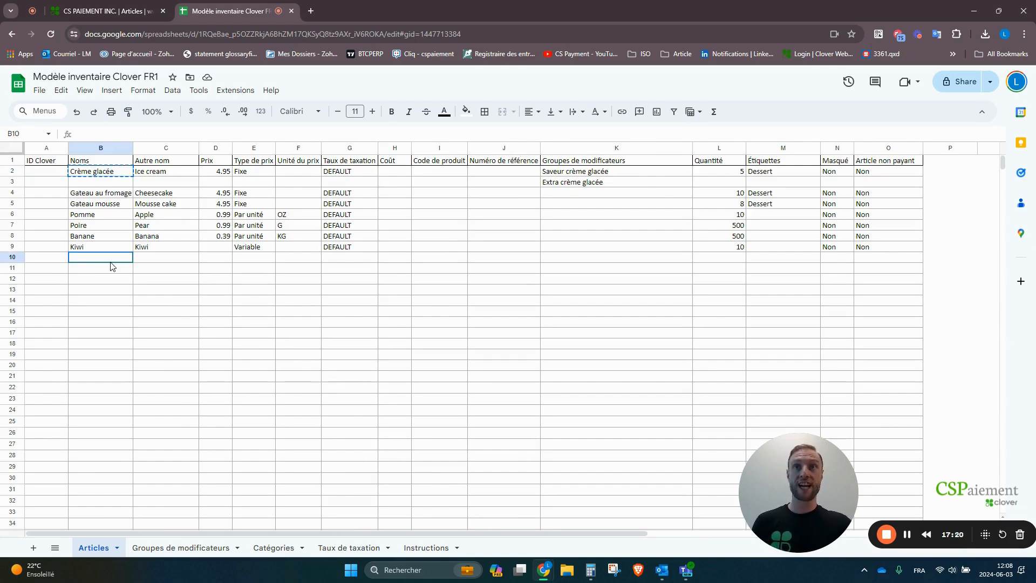
{"action": "key", "text": "ctrl+v"}
{"action": "left_click", "coordinate": [215, 259]}
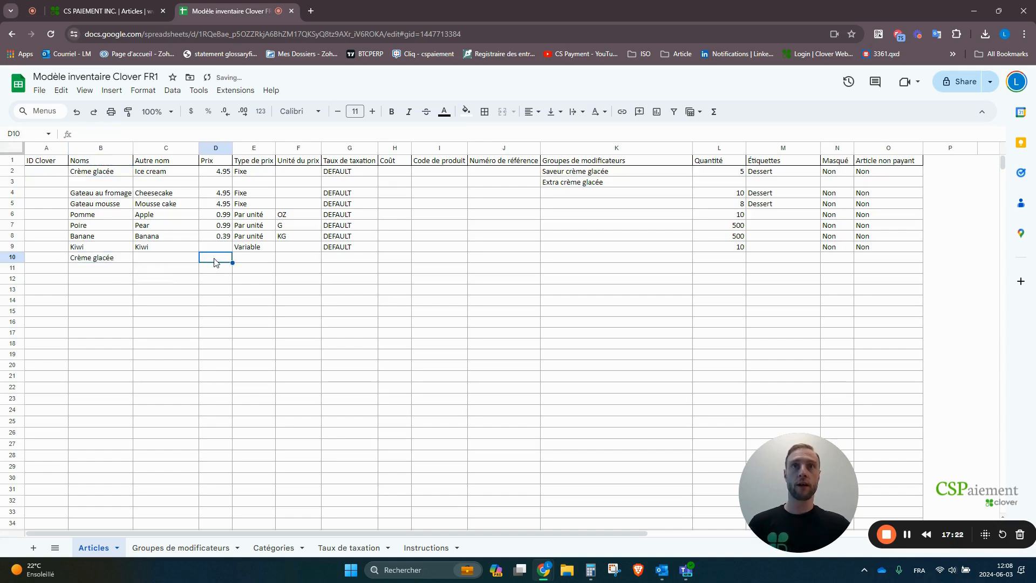
{"action": "type", "text": "5"}
{"action": "key", "text": "Return"}
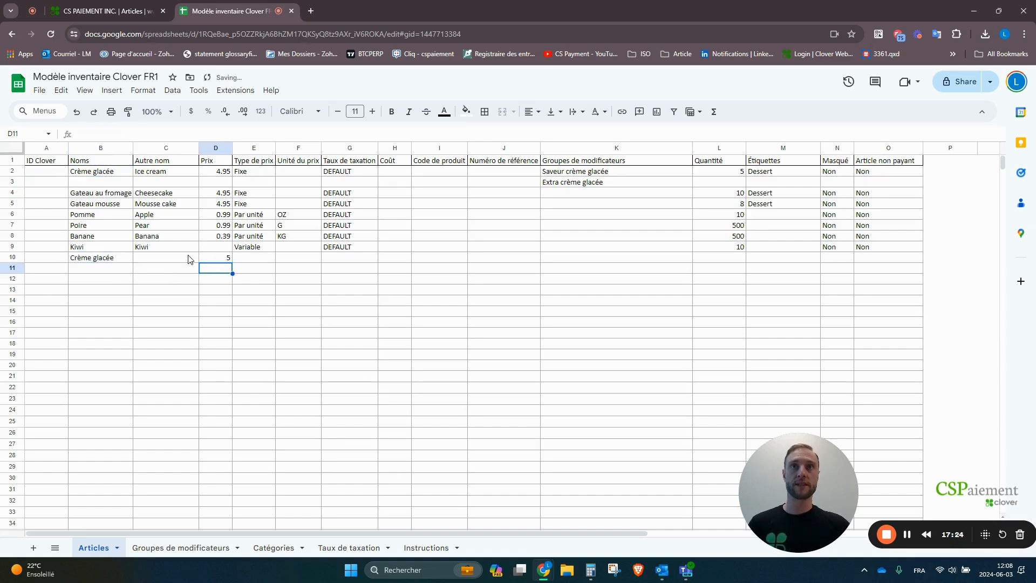
- Fill the Banane price down through row 10, and re-enter 5 as the duplicate Crème glacée price
{"action": "left_click", "coordinate": [224, 259]}
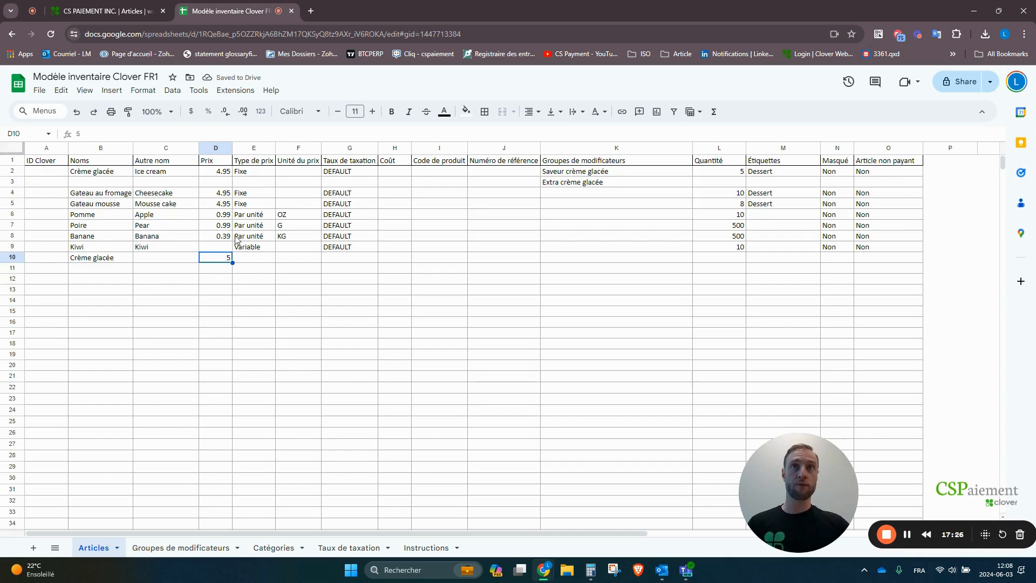
{"action": "left_click", "coordinate": [228, 238]}
{"action": "left_click_drag", "start_coordinate": [232, 242], "coordinate": [228, 259]}
{"action": "left_click", "coordinate": [226, 261]}
{"action": "type", "text": "5"}
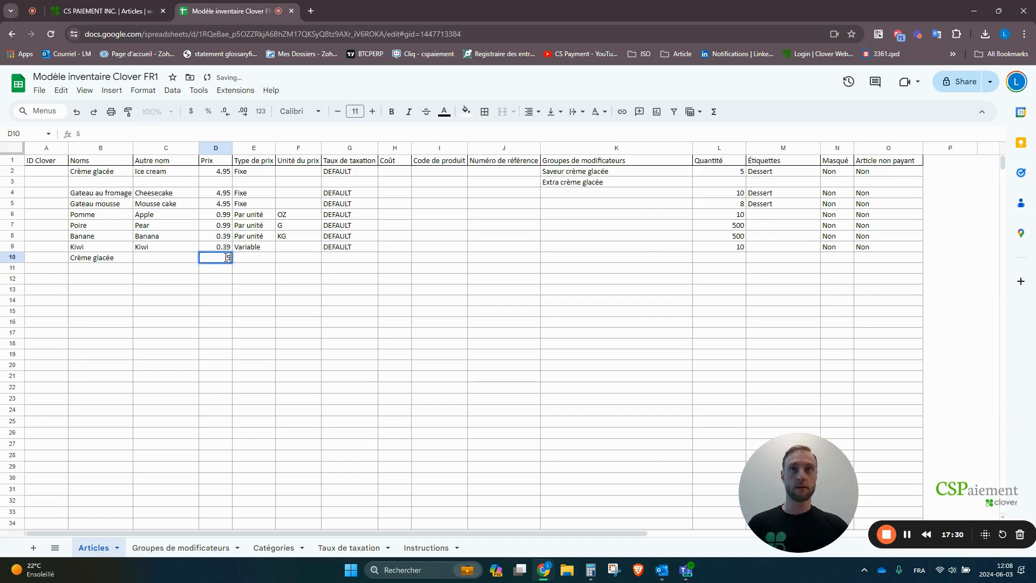
{"action": "key", "text": "Return"}
- Clear the price that was filled into the Kiwi row
{"action": "left_click", "coordinate": [227, 246]}
{"action": "key", "text": "Delete"}
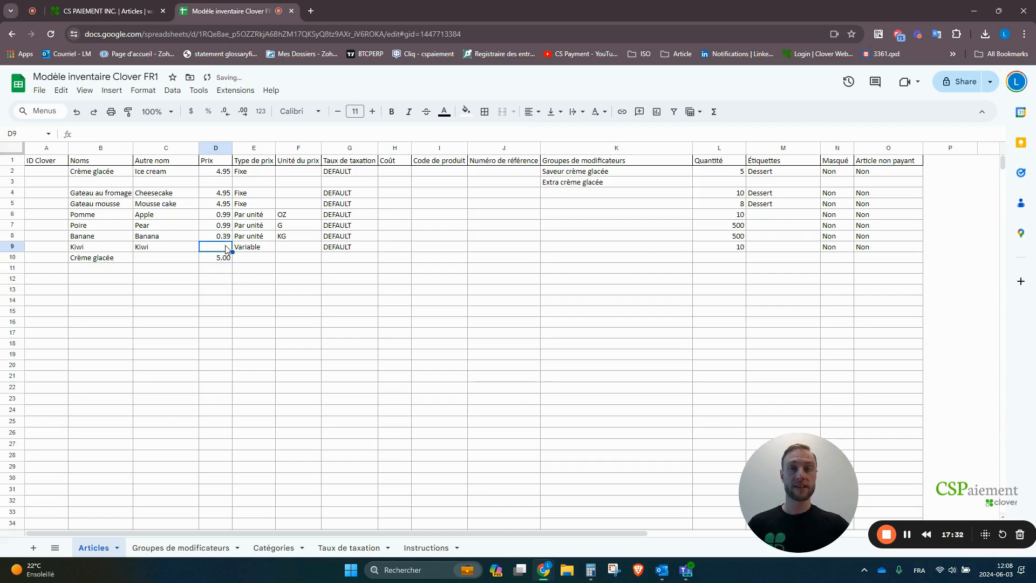
{"action": "left_click", "coordinate": [270, 338]}
- Compare the duplicate Crème glacée in row 10 with the original entry in the Noms column
{"action": "left_click", "coordinate": [108, 259]}
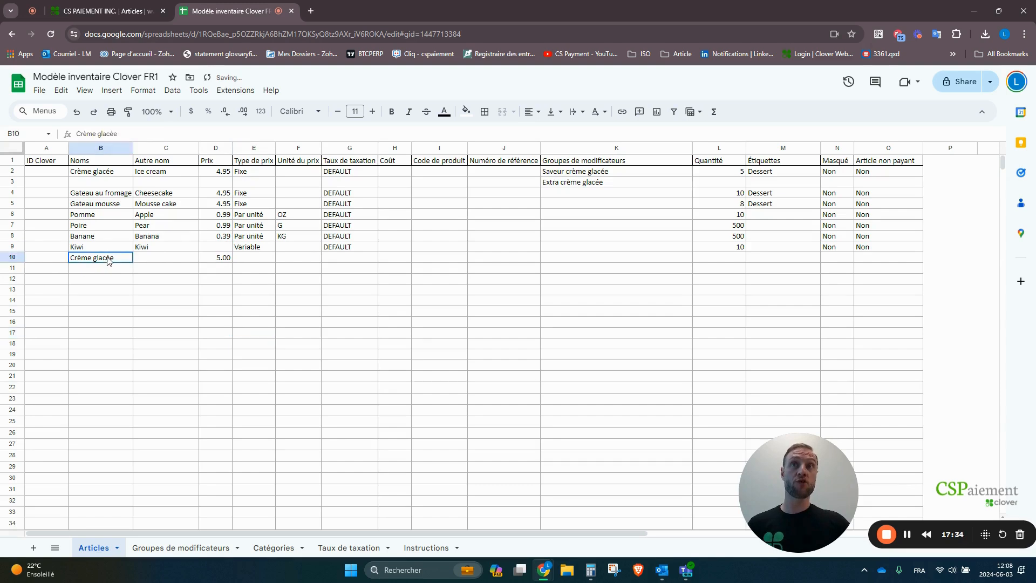
{"action": "left_click", "coordinate": [107, 162]}
{"action": "left_click", "coordinate": [107, 173]}
{"action": "left_click", "coordinate": [111, 260]}
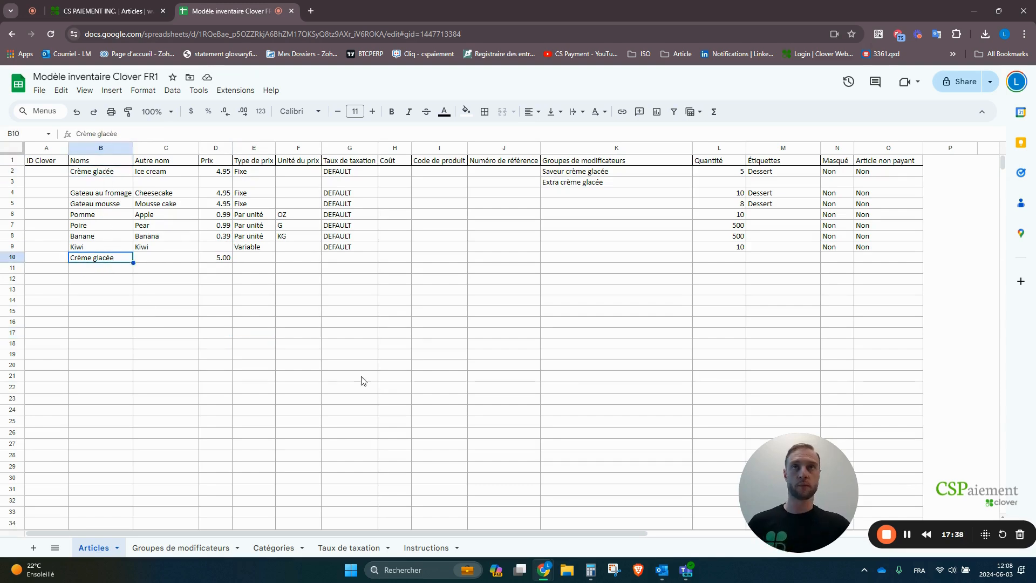
{"action": "left_click", "coordinate": [397, 378]}
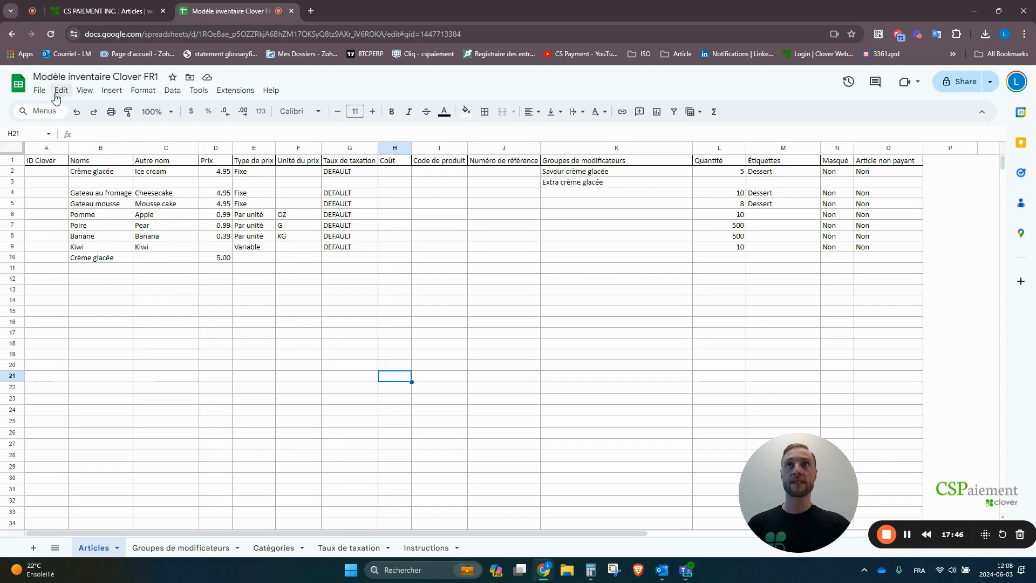
- Download the spreadsheet as a Microsoft Excel (.xlsx) file
{"action": "left_click", "coordinate": [40, 90]}
{"action": "mouse_move", "coordinate": [64, 221]}
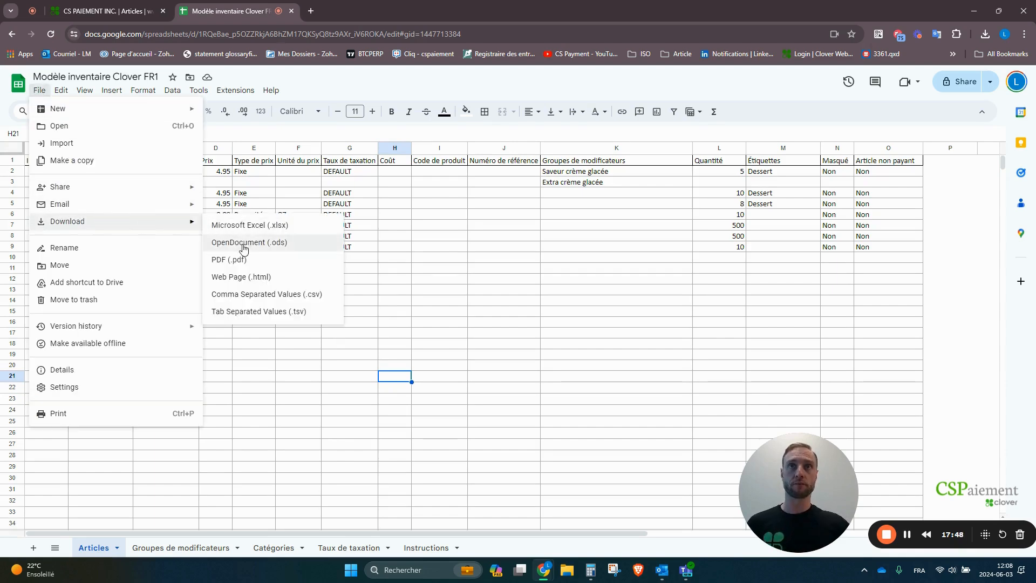
{"action": "left_click", "coordinate": [253, 231]}
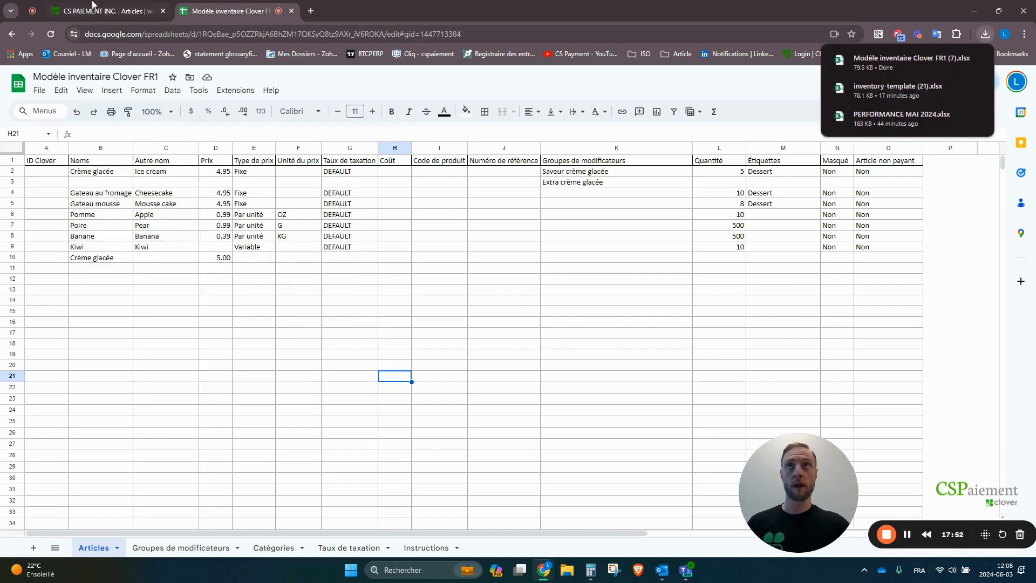
- Switch to Clover's Articles page and try to import Modèle inventaire Clover FR1 (7) from the Téléchargements folder
{"action": "left_click", "coordinate": [107, 15]}
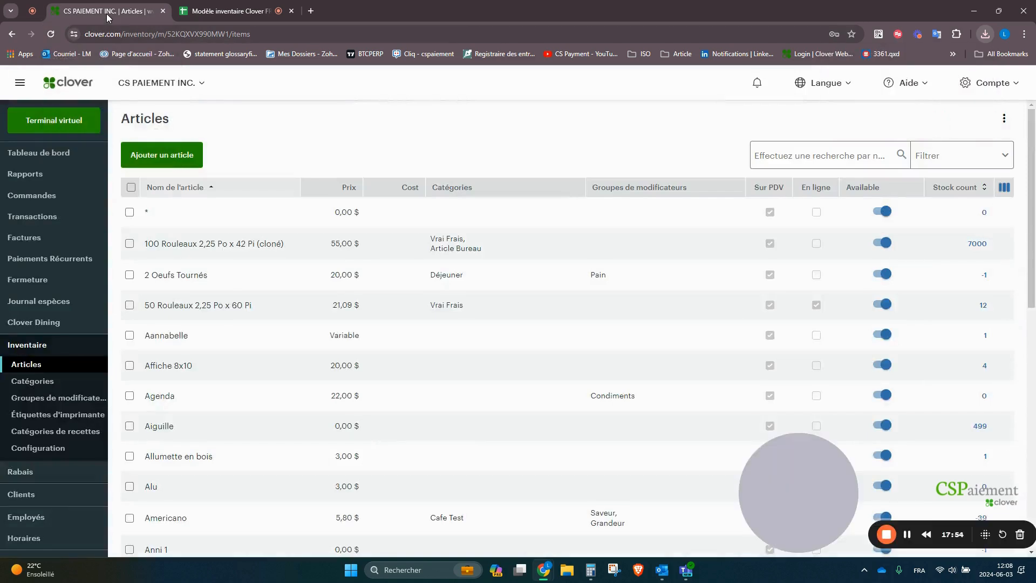
{"action": "left_click", "coordinate": [1003, 118]}
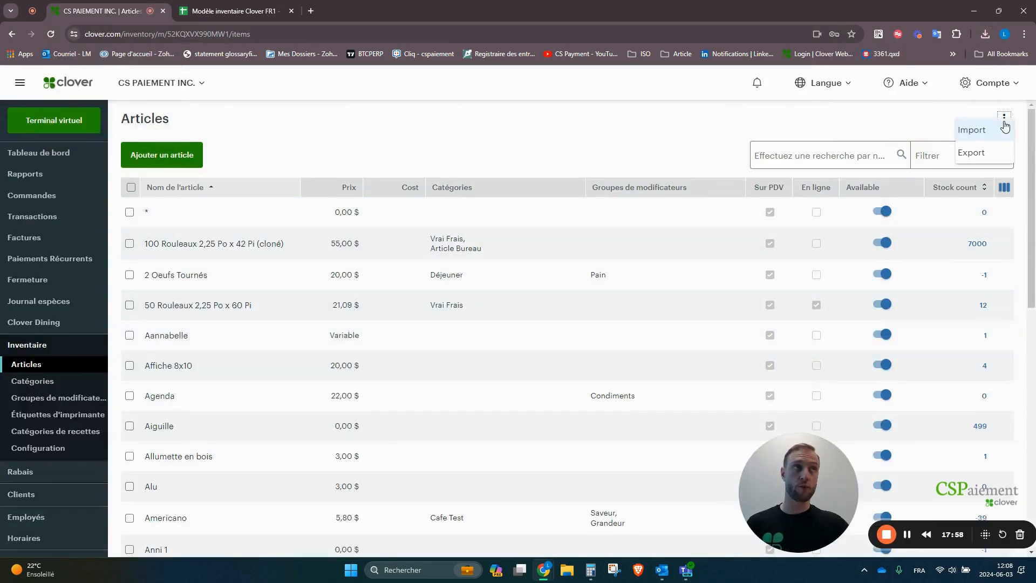
{"action": "left_click", "coordinate": [983, 131]}
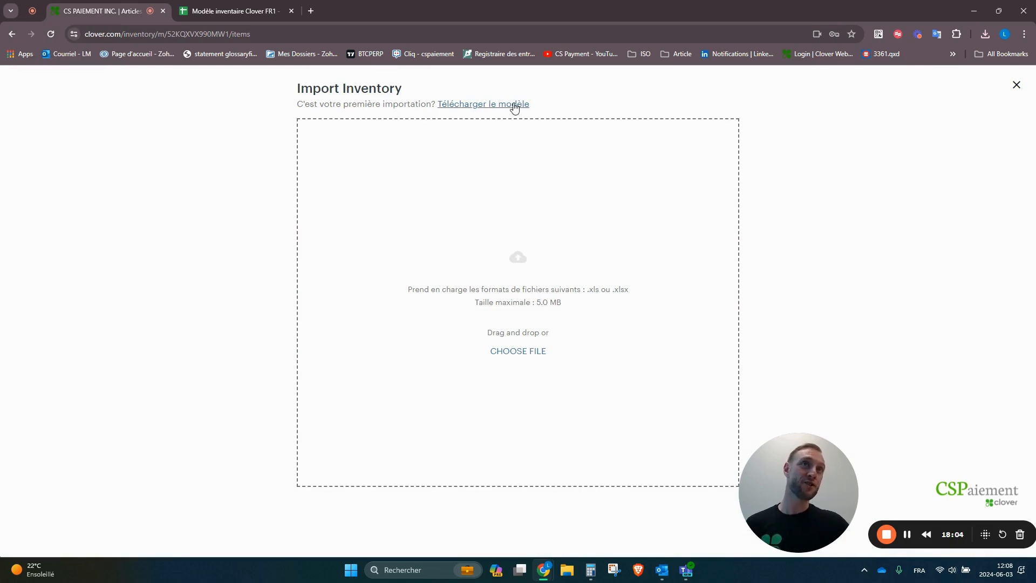
{"action": "left_click", "coordinate": [516, 358]}
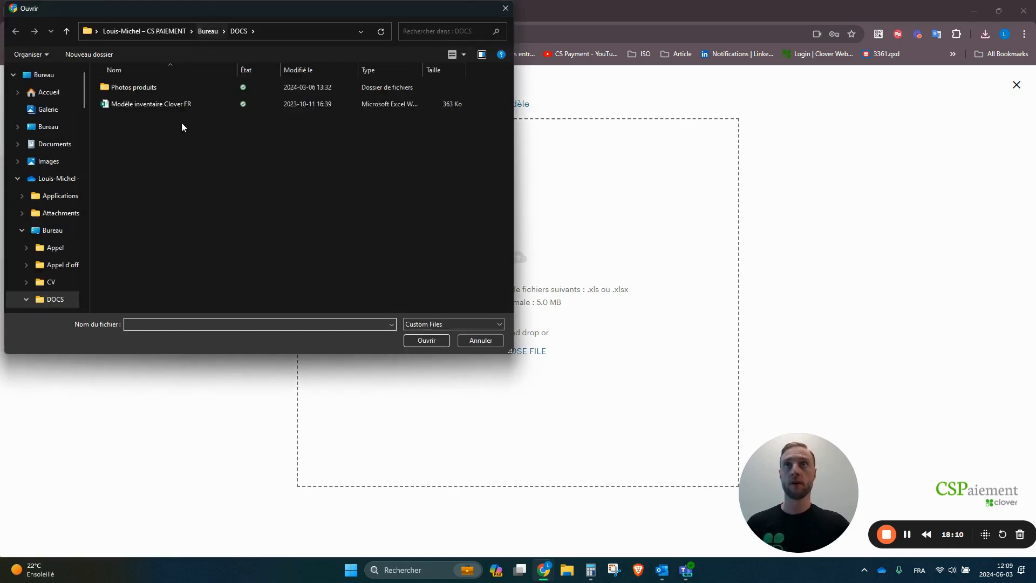
{"action": "scroll", "coordinate": [51, 243], "scroll_direction": "down", "scroll_amount": 3}
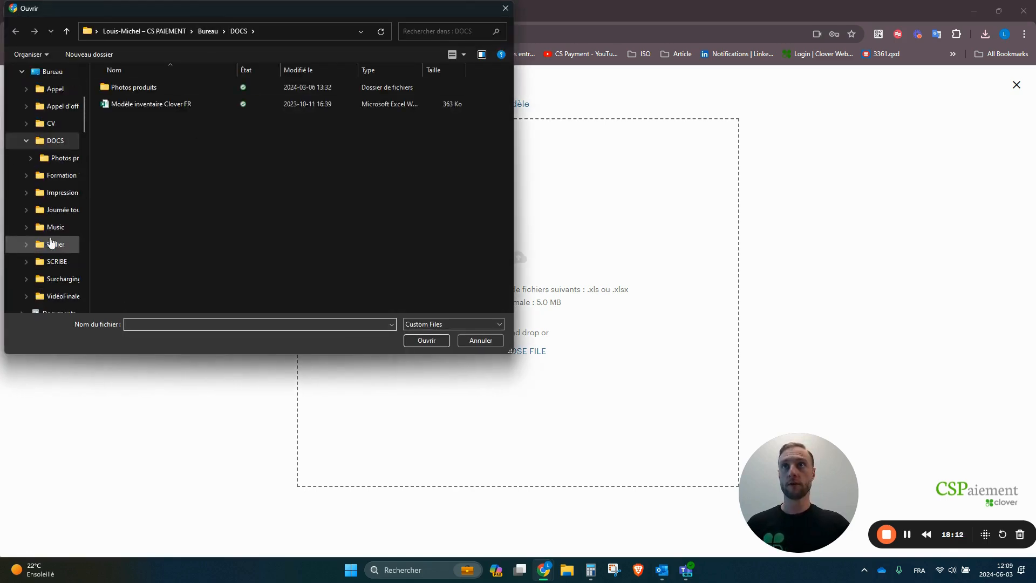
{"action": "scroll", "coordinate": [37, 238], "scroll_direction": "down", "scroll_amount": 4}
{"action": "left_click", "coordinate": [72, 228]}
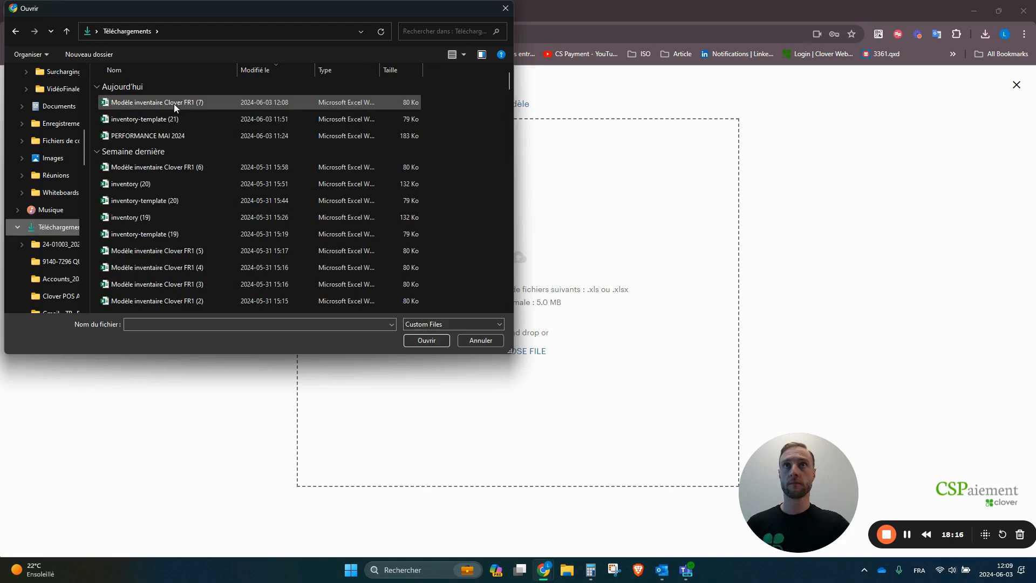
{"action": "double_click", "coordinate": [174, 104]}
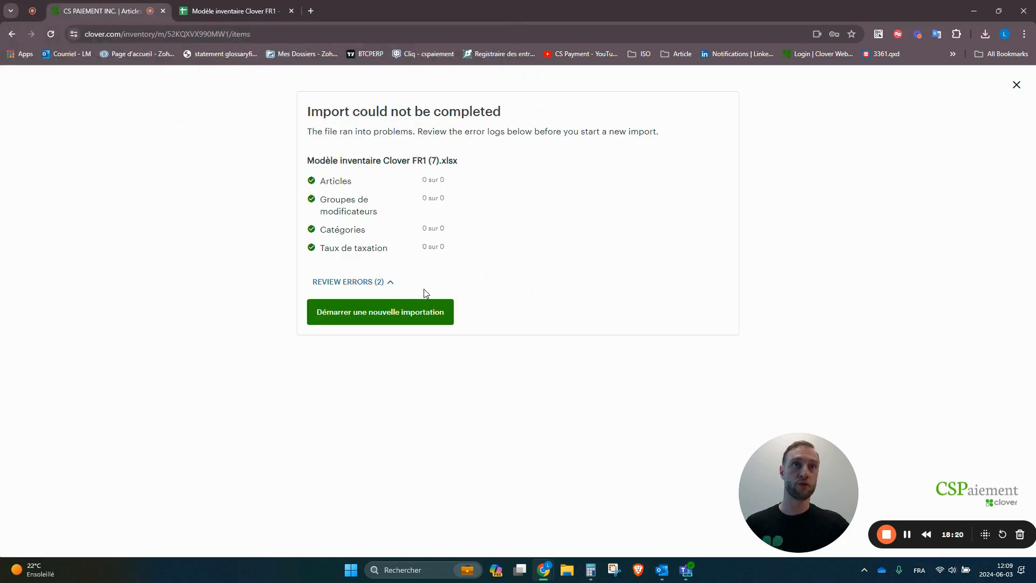
- Examine the import summary for each sheet and expand the error list to read its details
{"action": "left_click_drag", "start_coordinate": [469, 249], "coordinate": [296, 160]}
{"action": "left_click", "coordinate": [246, 223]}
{"action": "left_click", "coordinate": [391, 281]}
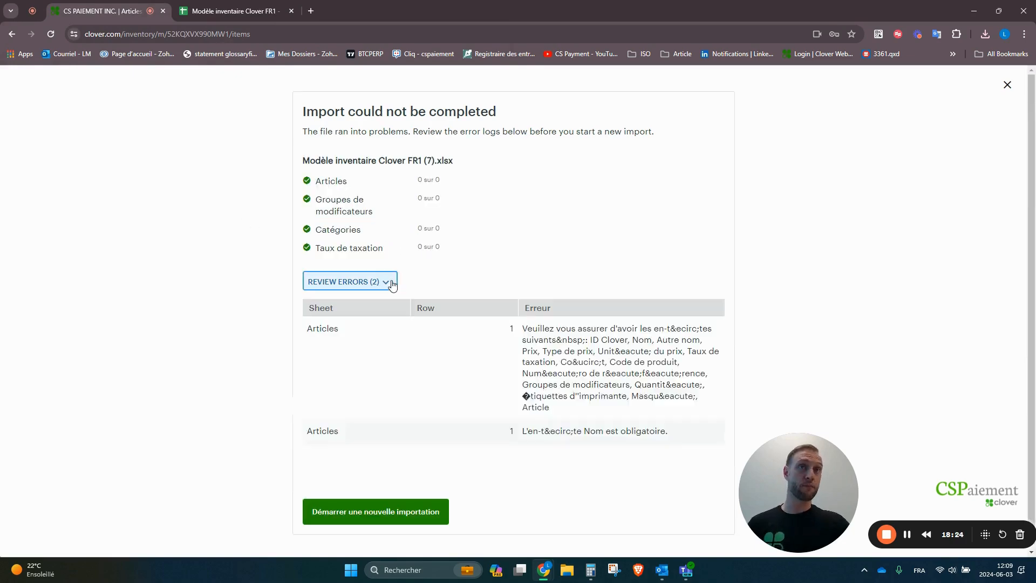
{"action": "scroll", "coordinate": [569, 418], "scroll_direction": "down", "scroll_amount": 1}
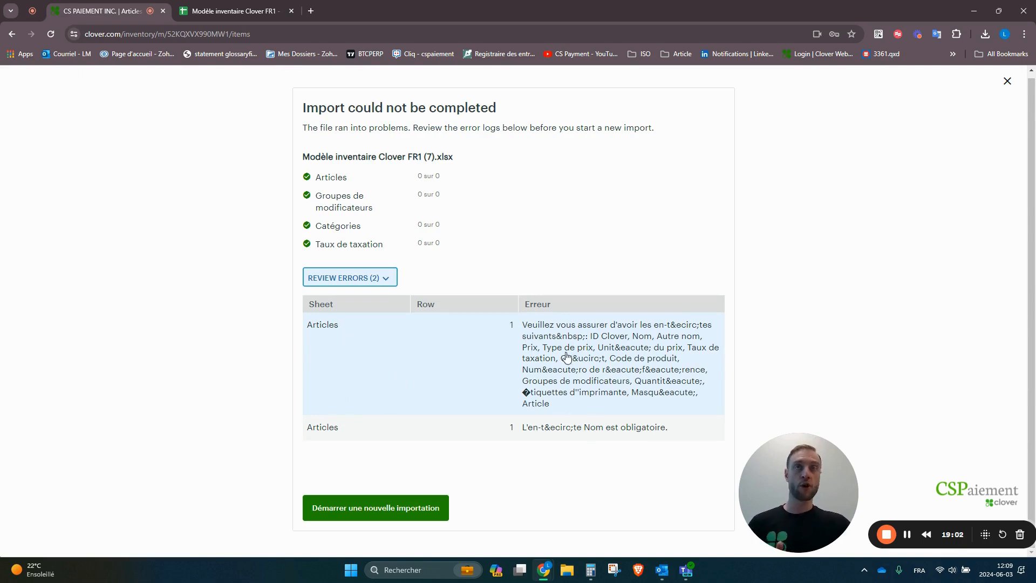
- Switch back to the Google Sheets template and rename the Noms header on the Articles sheet to Nom
{"action": "left_click", "coordinate": [226, 11]}
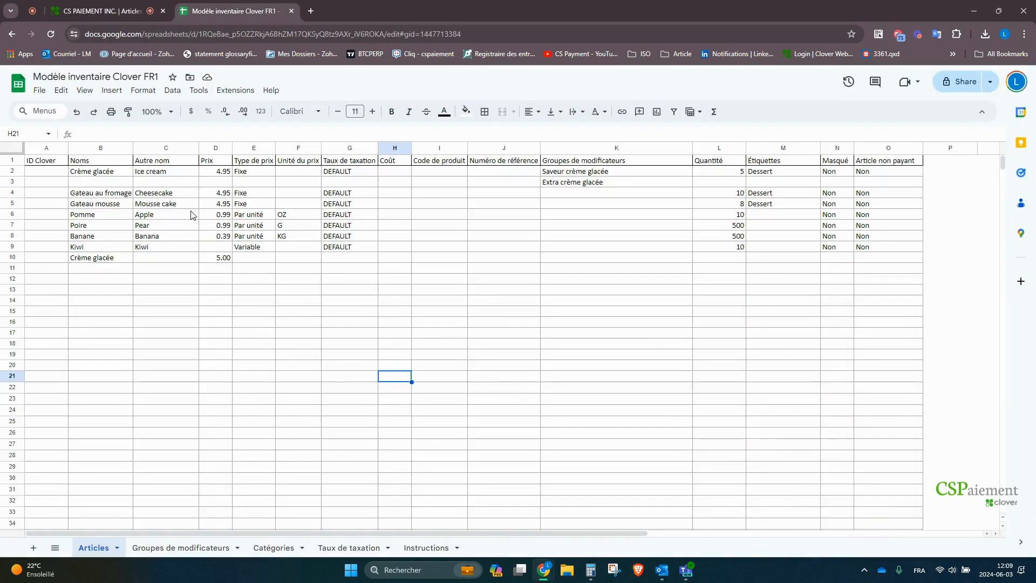
{"action": "left_click", "coordinate": [96, 160]}
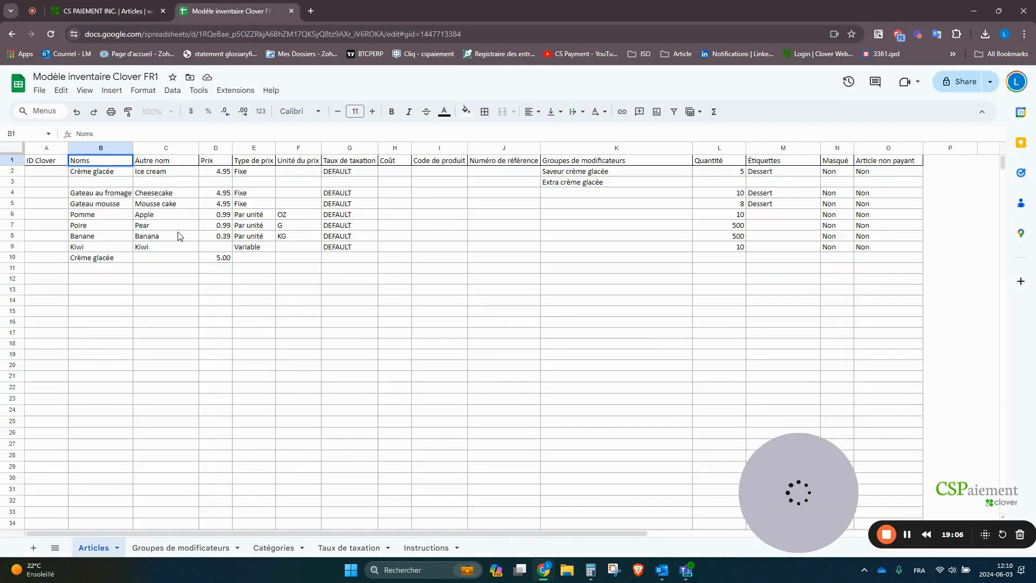
{"action": "key", "text": "Return"}
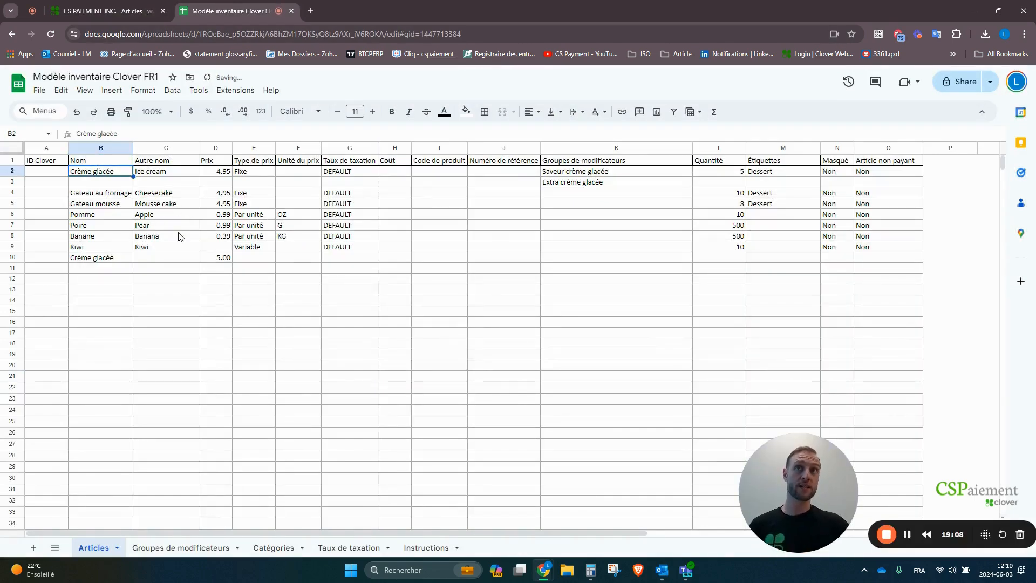
{"action": "left_click", "coordinate": [193, 289]}
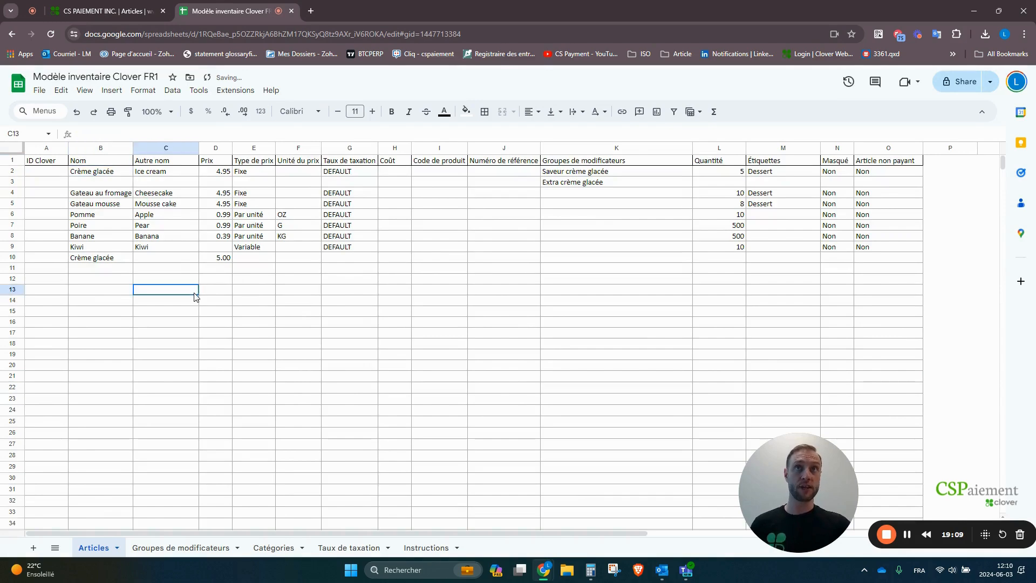
- Recheck the import errors in Clover, and check the duplicate Crème glacée entry in row 10 of the Articles sheet
{"action": "left_click", "coordinate": [130, 13]}
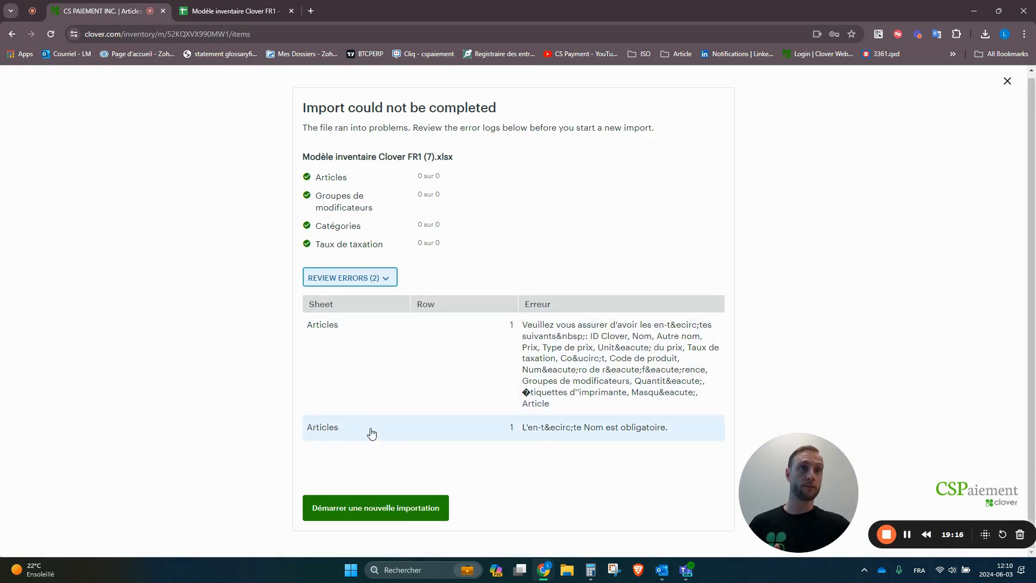
{"action": "left_click", "coordinate": [222, 11]}
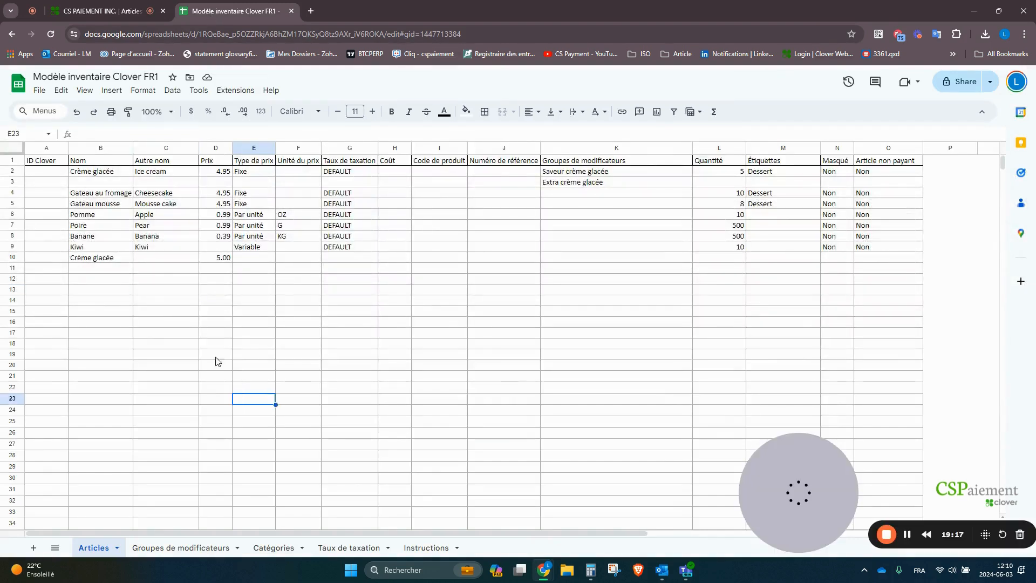
{"action": "left_click", "coordinate": [116, 270]}
{"action": "left_click", "coordinate": [112, 260]}
{"action": "left_click", "coordinate": [163, 335]}
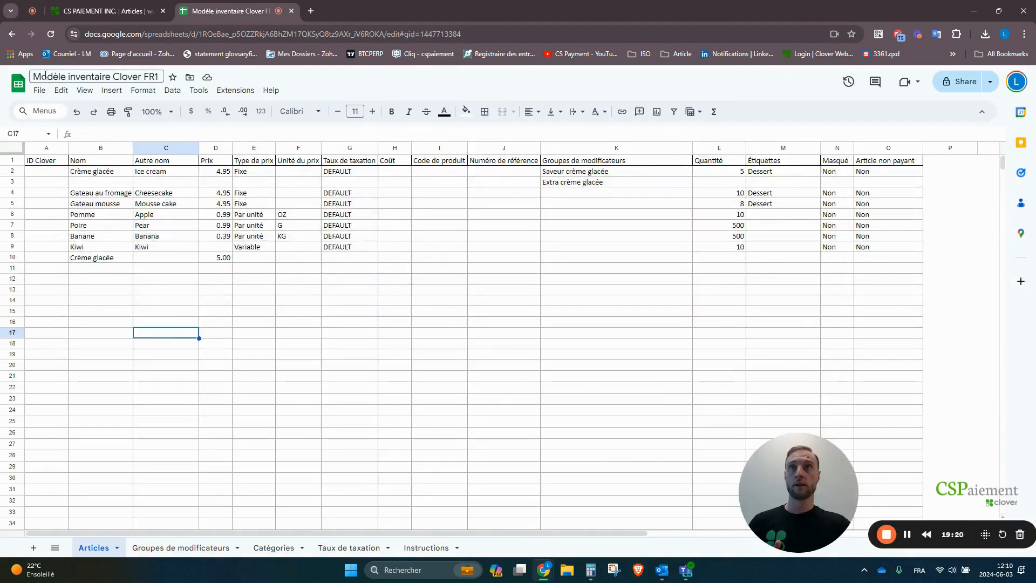
- Download the spreadsheet with the corrected Nom header as a Microsoft Excel (.xlsx) file
{"action": "left_click", "coordinate": [36, 95]}
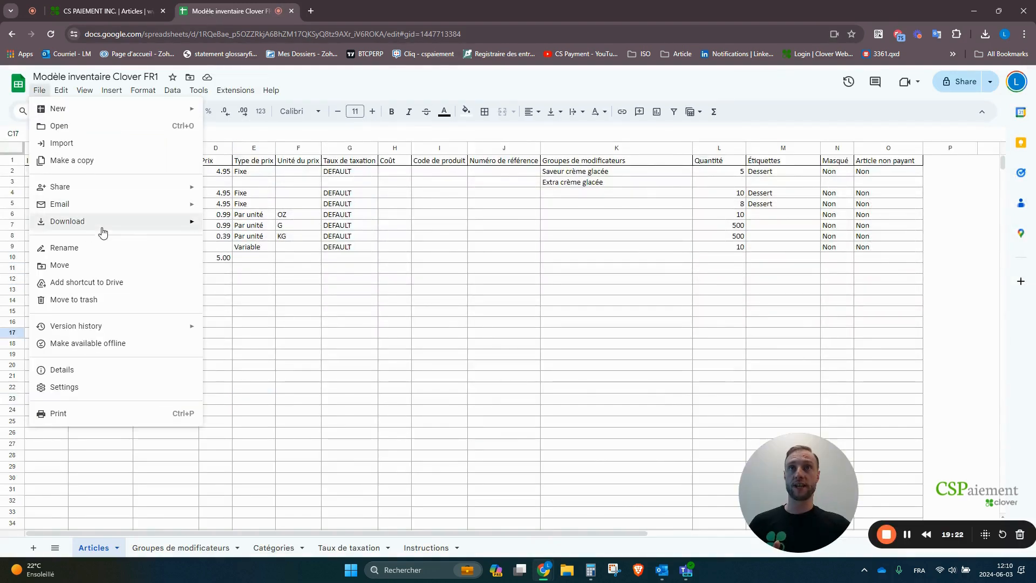
{"action": "mouse_move", "coordinate": [101, 224]}
{"action": "left_click", "coordinate": [279, 226]}
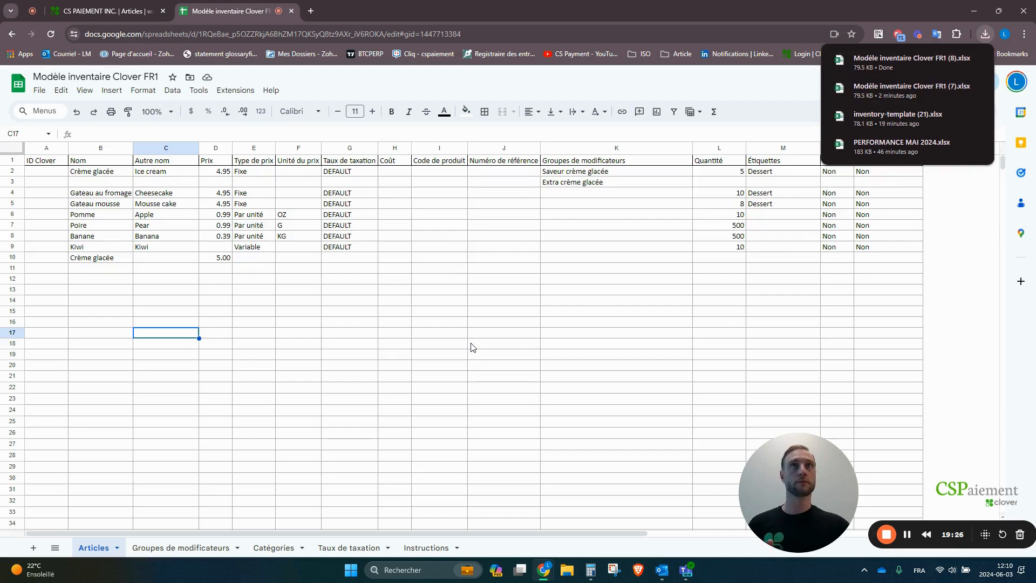
- Switch back to Clover, start a new import with Modèle inventaire Clover FR1 (8), and expand the reported error
{"action": "left_click", "coordinate": [124, 12]}
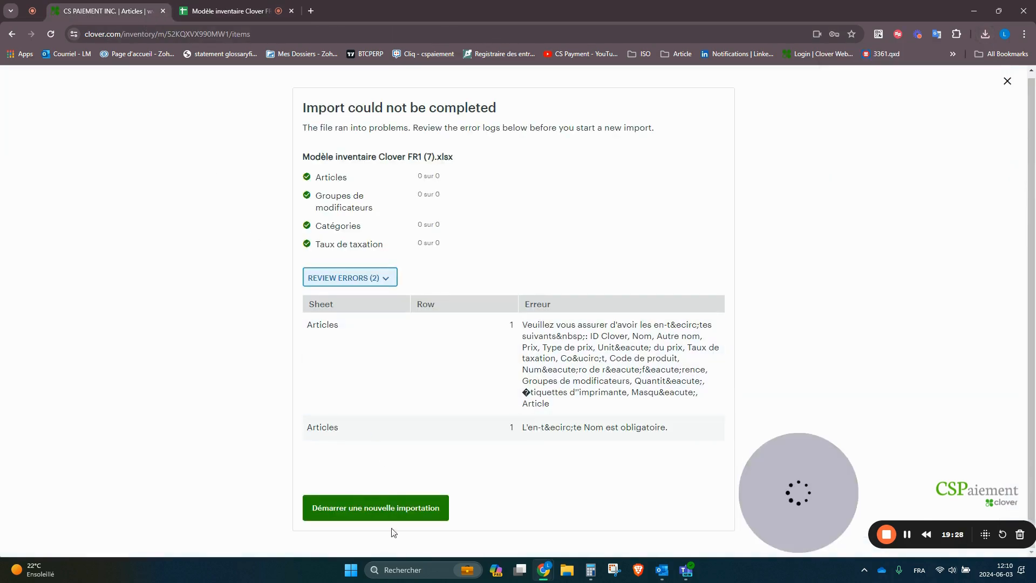
{"action": "left_click", "coordinate": [409, 510]}
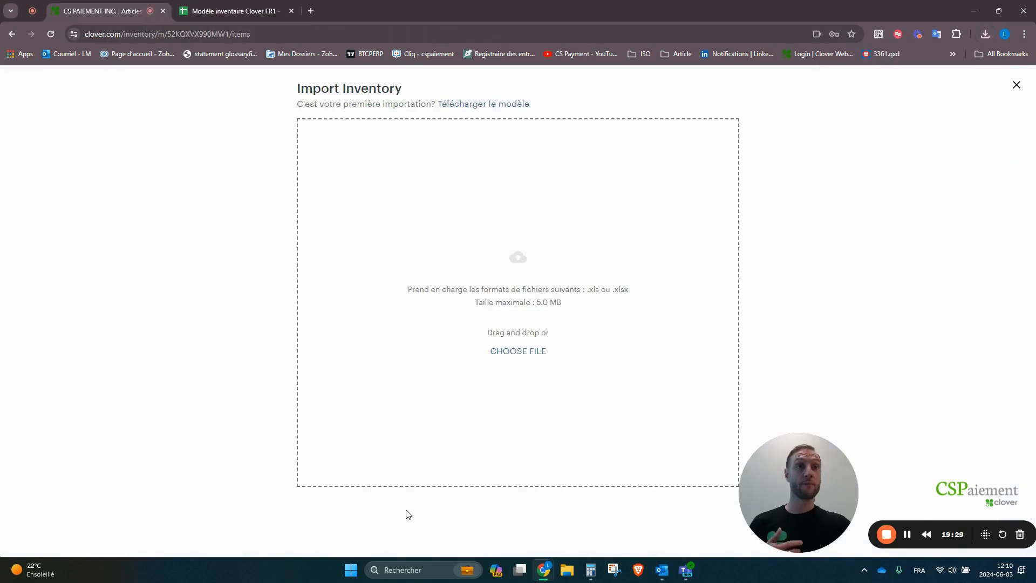
{"action": "left_click", "coordinate": [509, 355]}
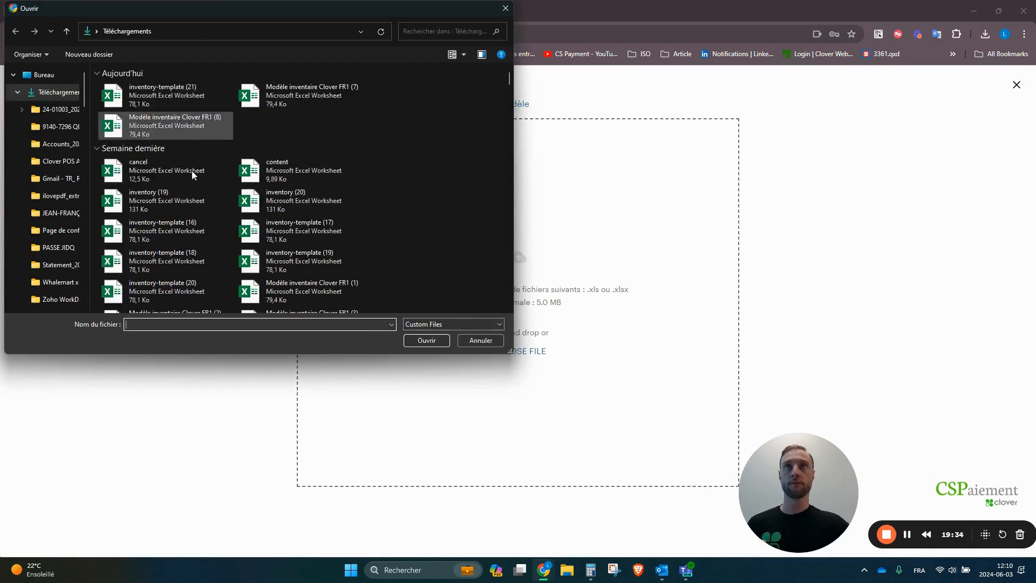
{"action": "double_click", "coordinate": [185, 123]}
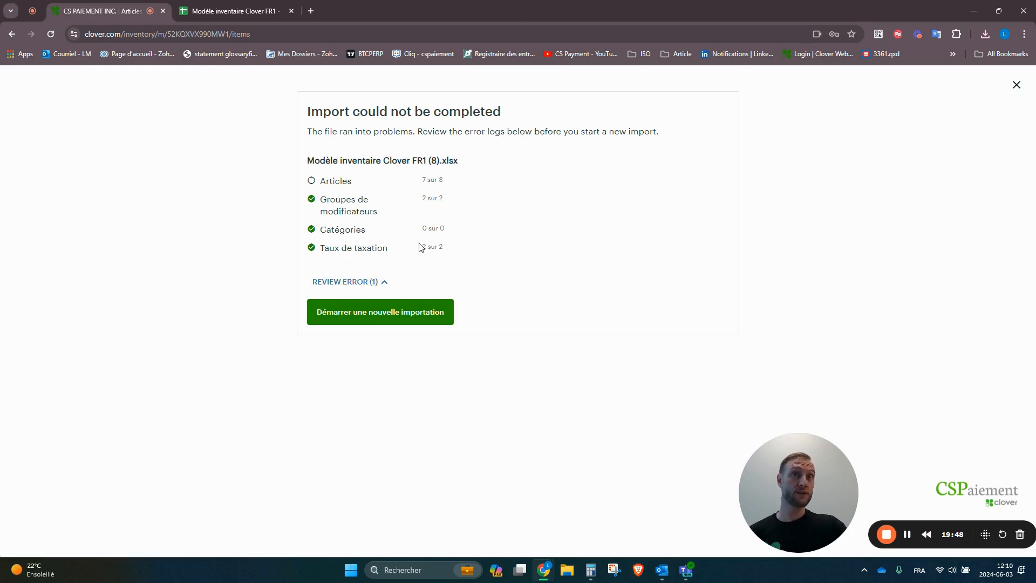
{"action": "left_click", "coordinate": [353, 282]}
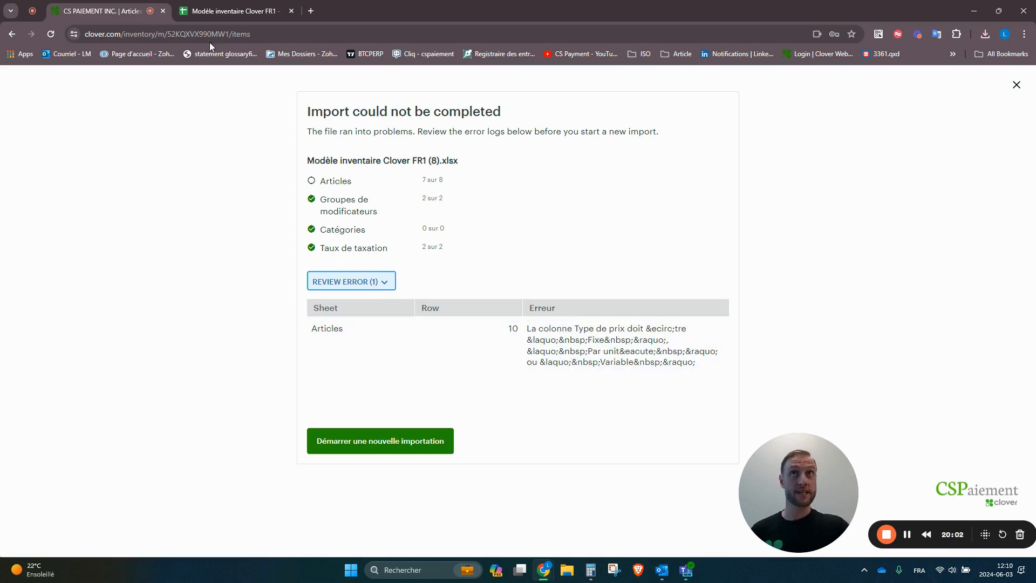
- Switch to the Google Sheets template and copy the price type Fixe into row 10 of the Articles sheet
{"action": "left_click", "coordinate": [231, 5]}
{"action": "left_click", "coordinate": [254, 260]}
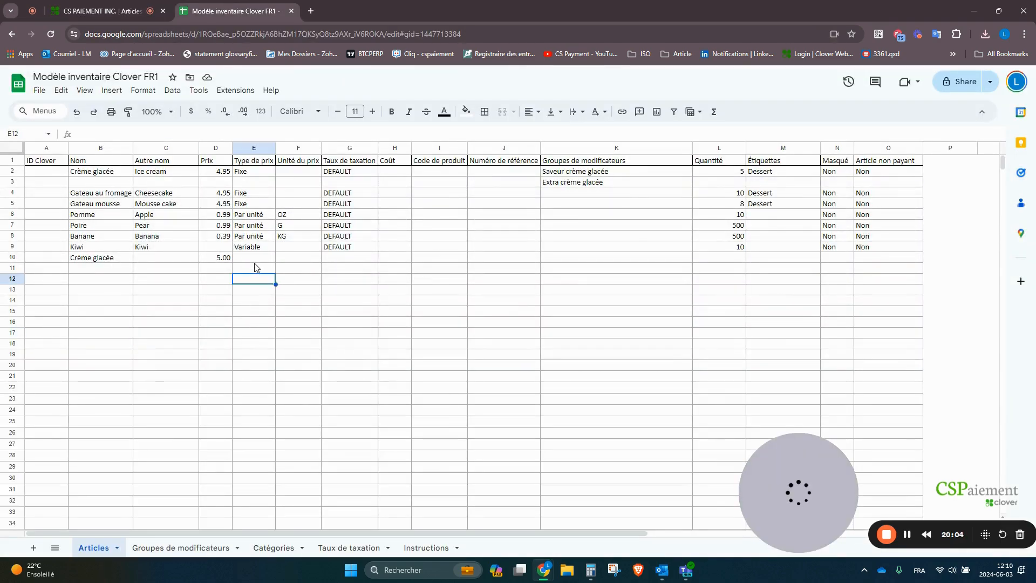
{"action": "left_click", "coordinate": [259, 207]}
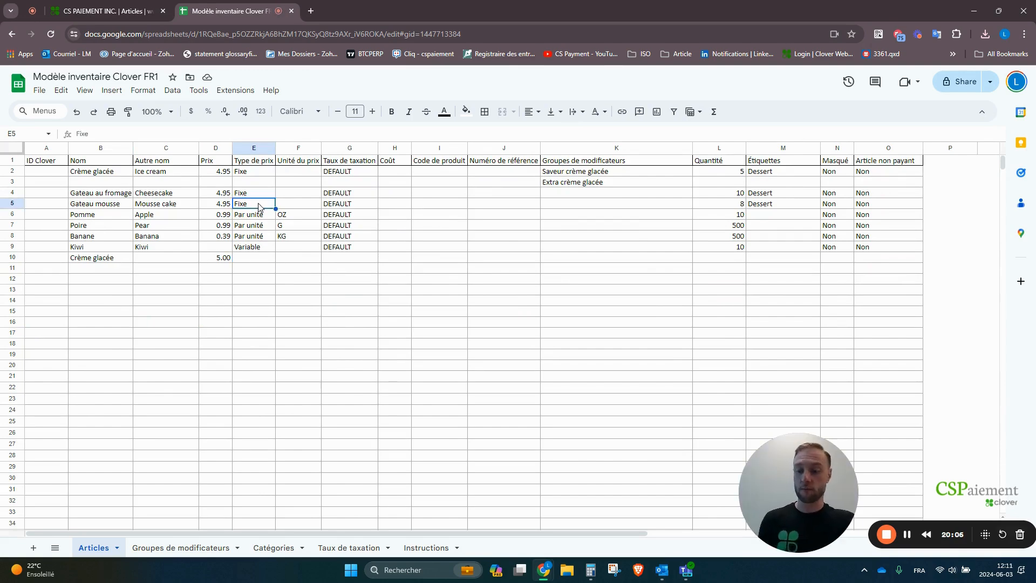
{"action": "key", "text": "ctrl+c"}
{"action": "left_click", "coordinate": [256, 249]}
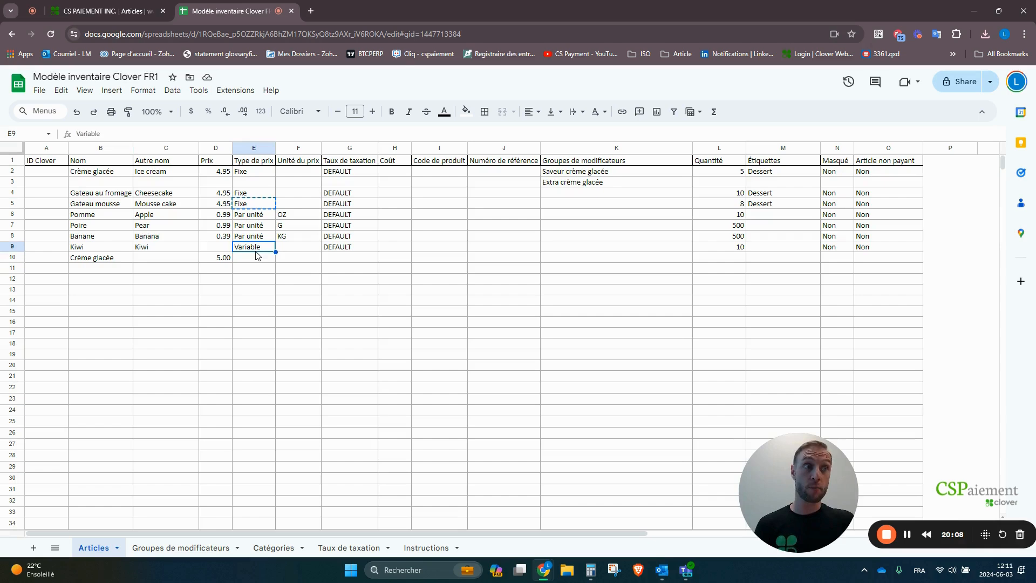
{"action": "left_click", "coordinate": [259, 257]}
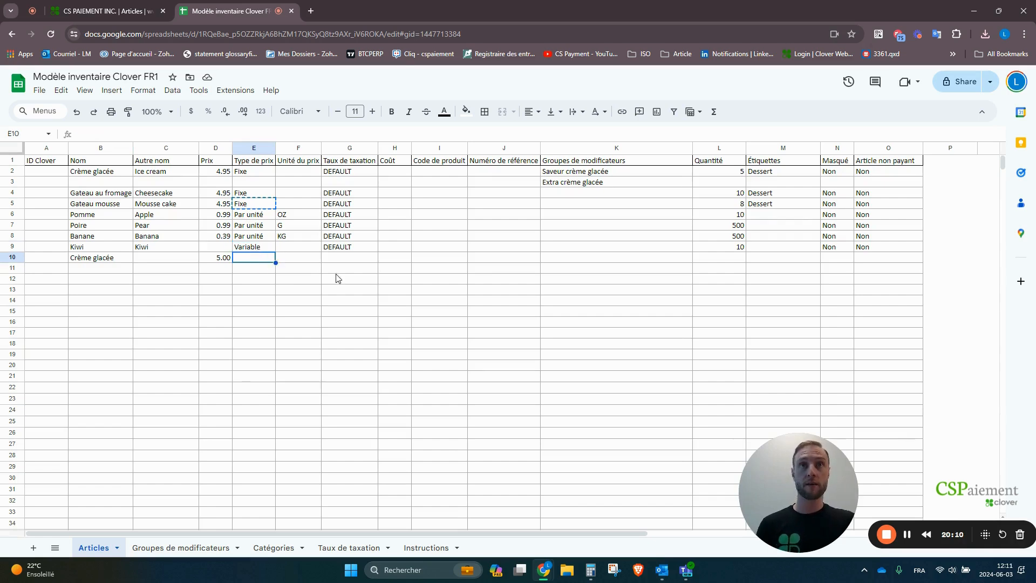
{"action": "key", "text": "ctrl+v"}
- Fill row 10's Taux de taxation with DEFAULT from the row above and set its Quantité to 10
{"action": "left_click", "coordinate": [356, 251]}
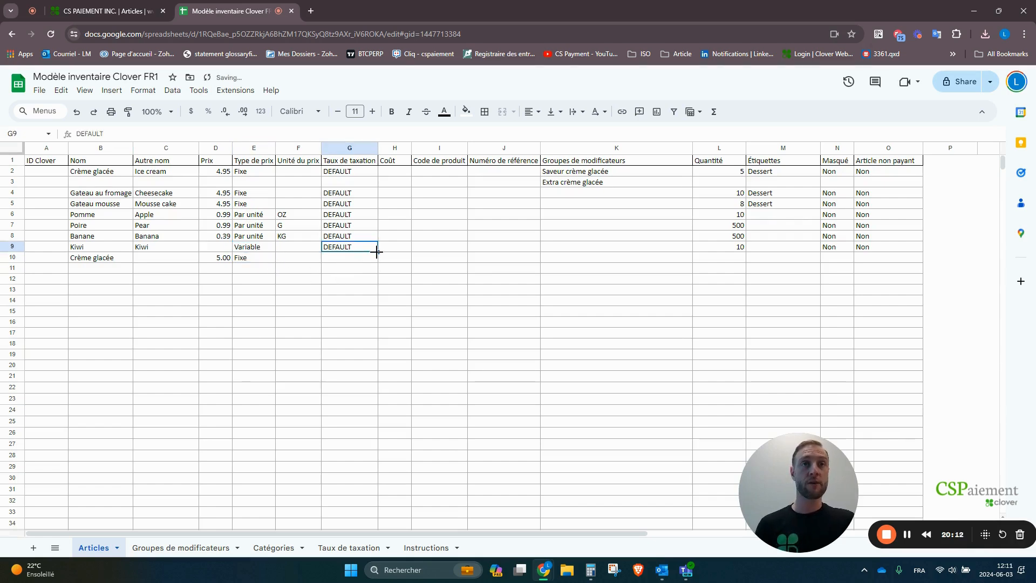
{"action": "left_click_drag", "start_coordinate": [378, 252], "coordinate": [376, 260]}
{"action": "left_click", "coordinate": [356, 295]}
{"action": "left_click", "coordinate": [718, 259]}
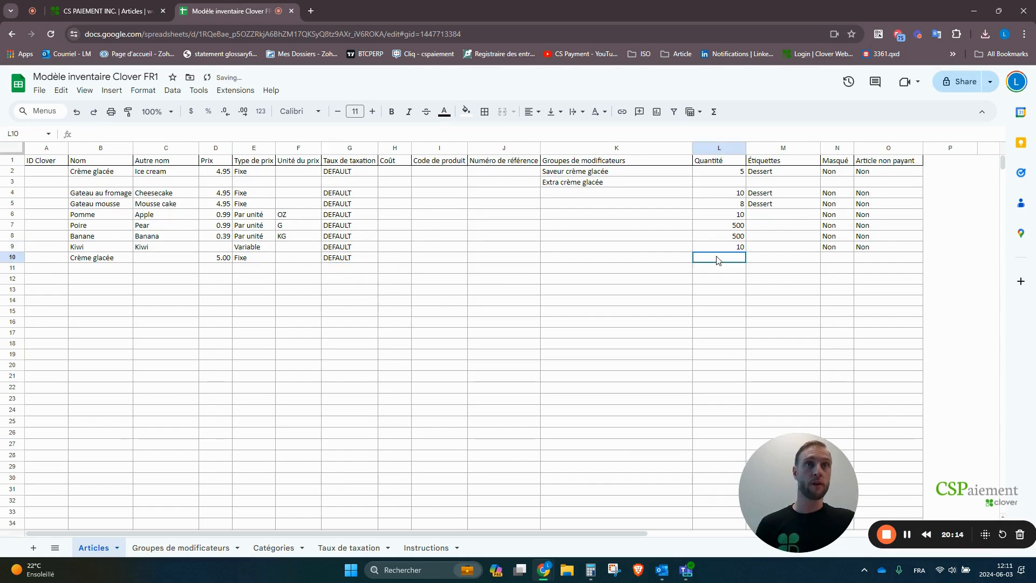
{"action": "type", "text": "10"}
{"action": "key", "text": "Return"}
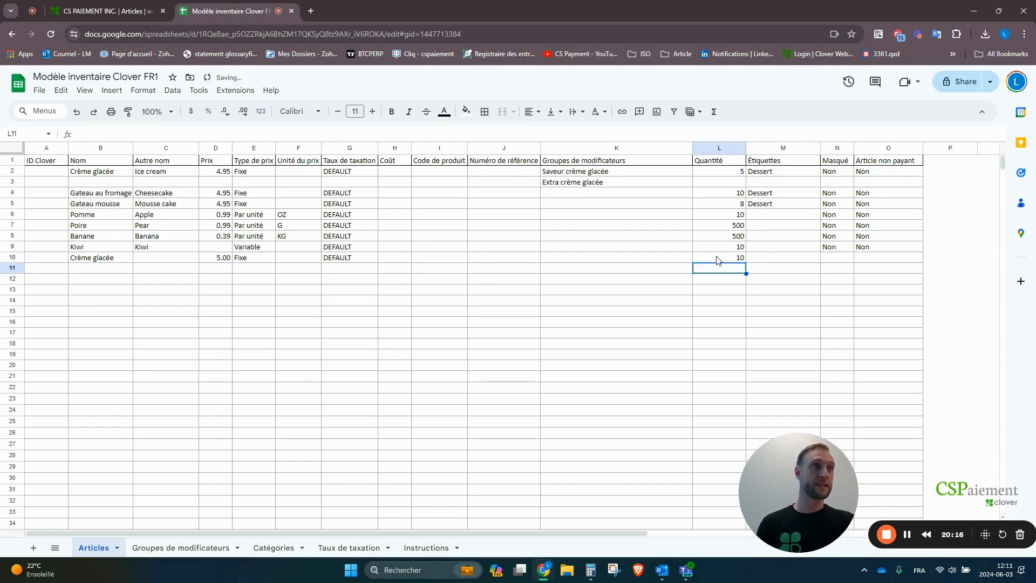
- Extend the Non values of the Masqué and Article non payant columns from row 9 to row 10
{"action": "left_click", "coordinate": [848, 250]}
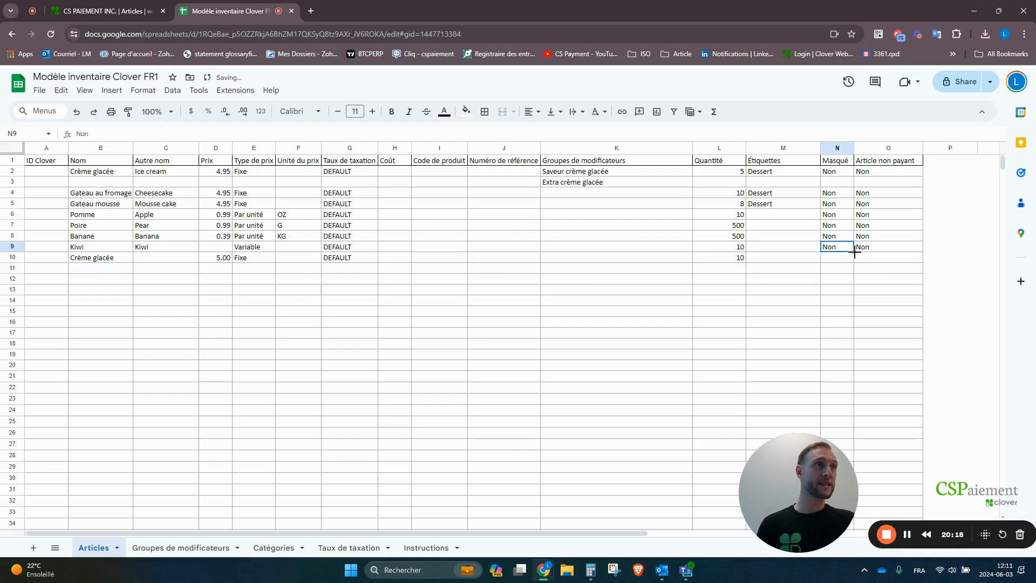
{"action": "left_click_drag", "start_coordinate": [856, 261], "coordinate": [858, 262]}
{"action": "left_click", "coordinate": [909, 247]}
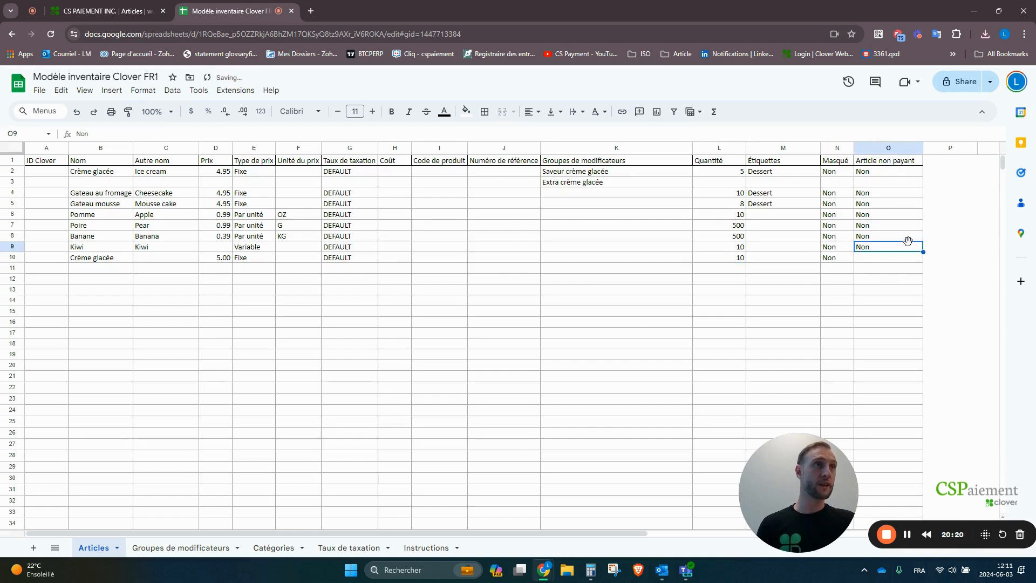
{"action": "left_click_drag", "start_coordinate": [923, 252], "coordinate": [923, 262]}
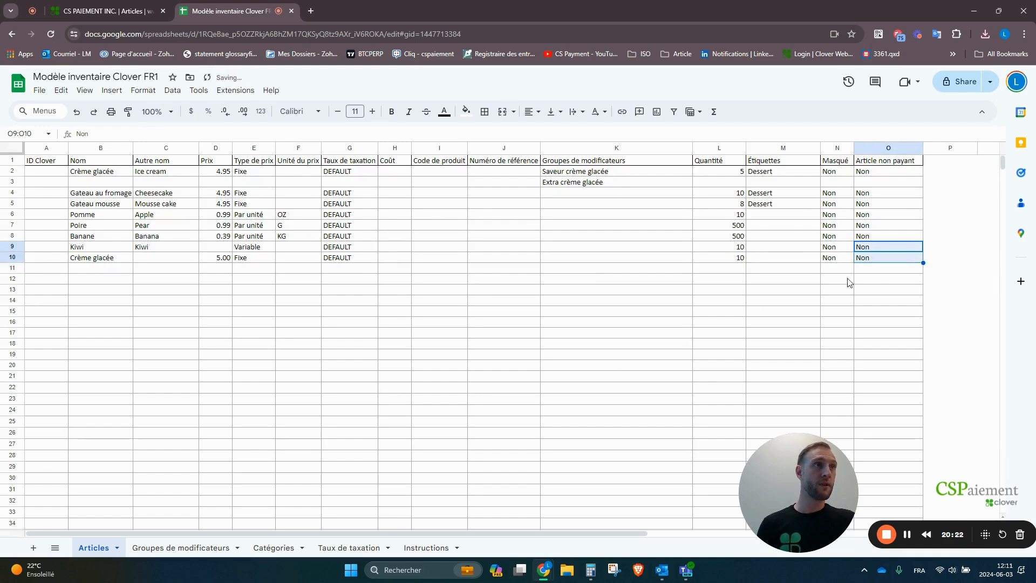
- Recheck the import error in Clover, and download the completed spreadsheet from Google Sheets as a Microsoft Excel (.xlsx) file
{"action": "key", "text": "ctrl+shift+Tab"}
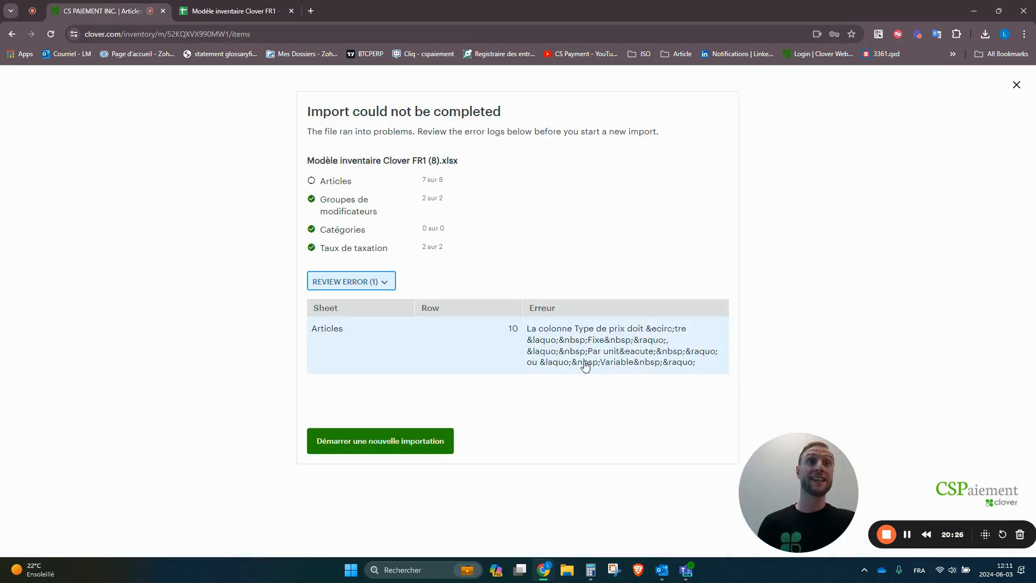
{"action": "left_click", "coordinate": [224, 8]}
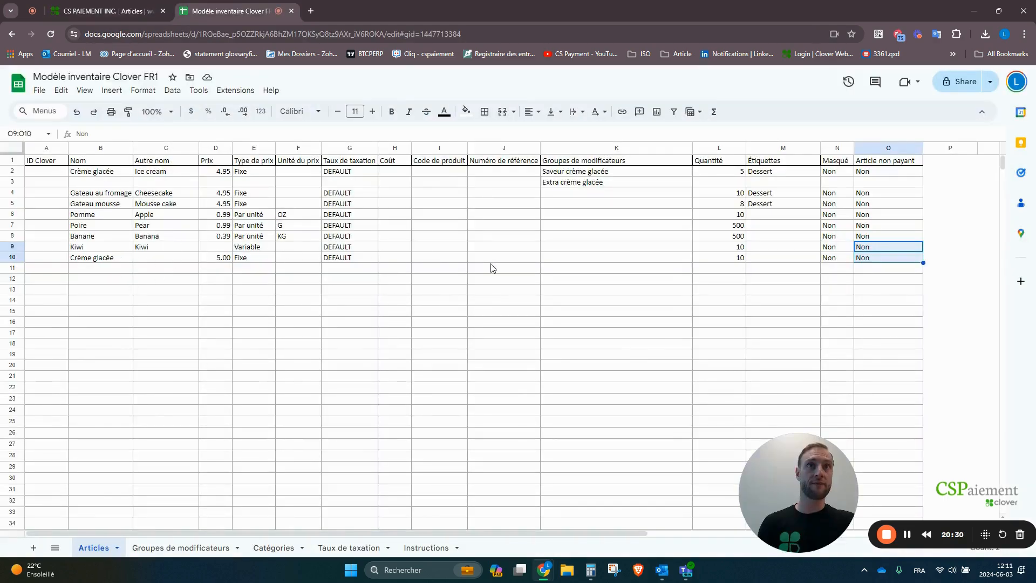
{"action": "left_click", "coordinate": [167, 325]}
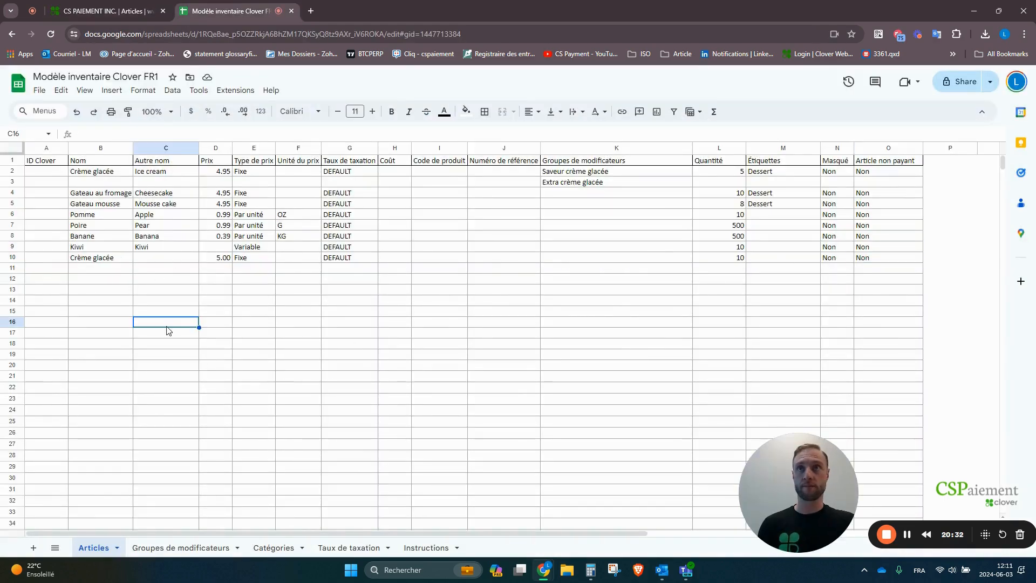
{"action": "left_click", "coordinate": [40, 89]}
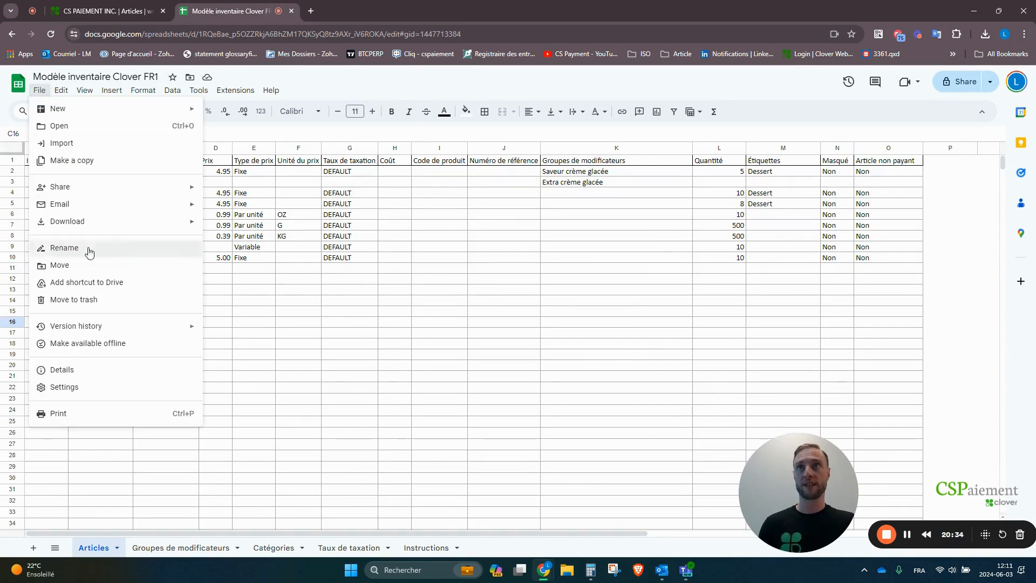
{"action": "mouse_move", "coordinate": [102, 221]}
{"action": "left_click", "coordinate": [251, 225]}
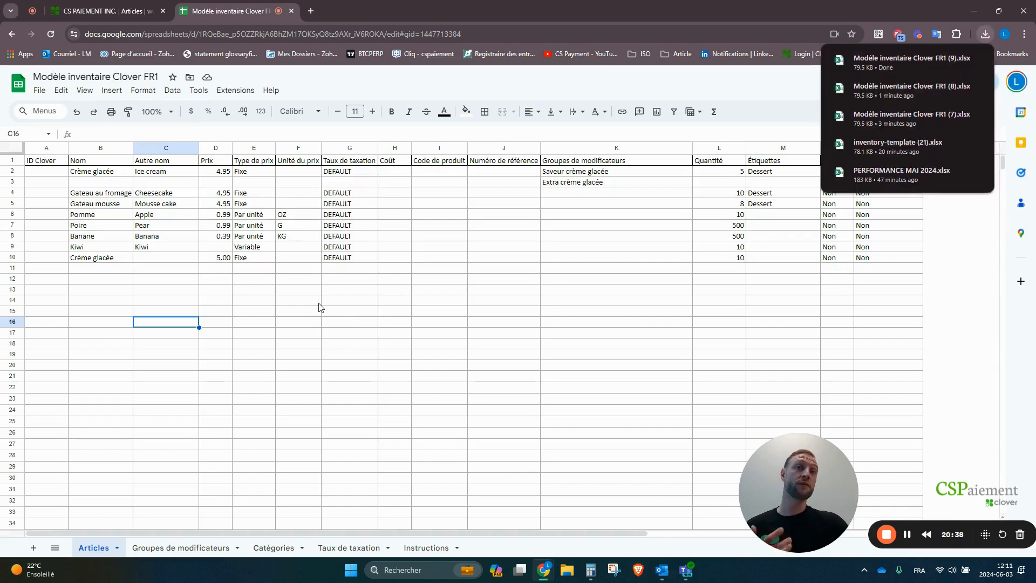
- Return to Clover, start a new import with Modèle inventaire Clover FR1 (9), and expand its error list
{"action": "left_click", "coordinate": [102, 11]}
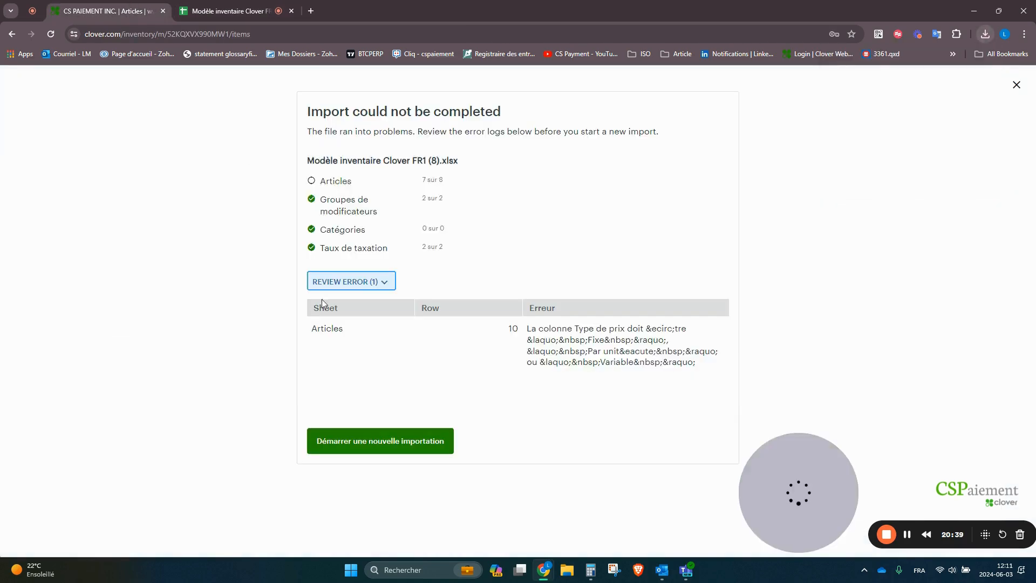
{"action": "left_click", "coordinate": [412, 453]}
{"action": "left_click", "coordinate": [534, 348]}
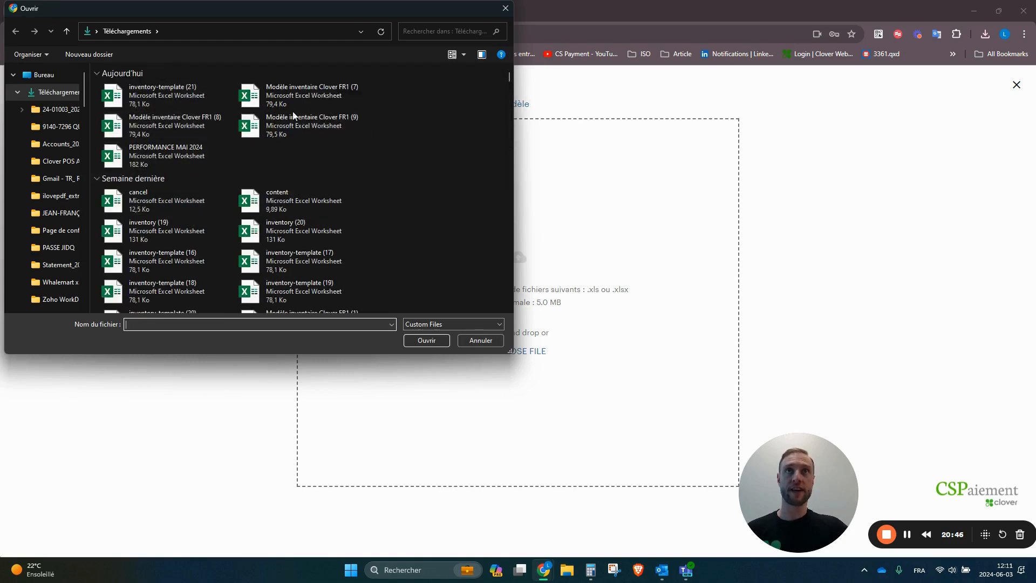
{"action": "double_click", "coordinate": [275, 132]}
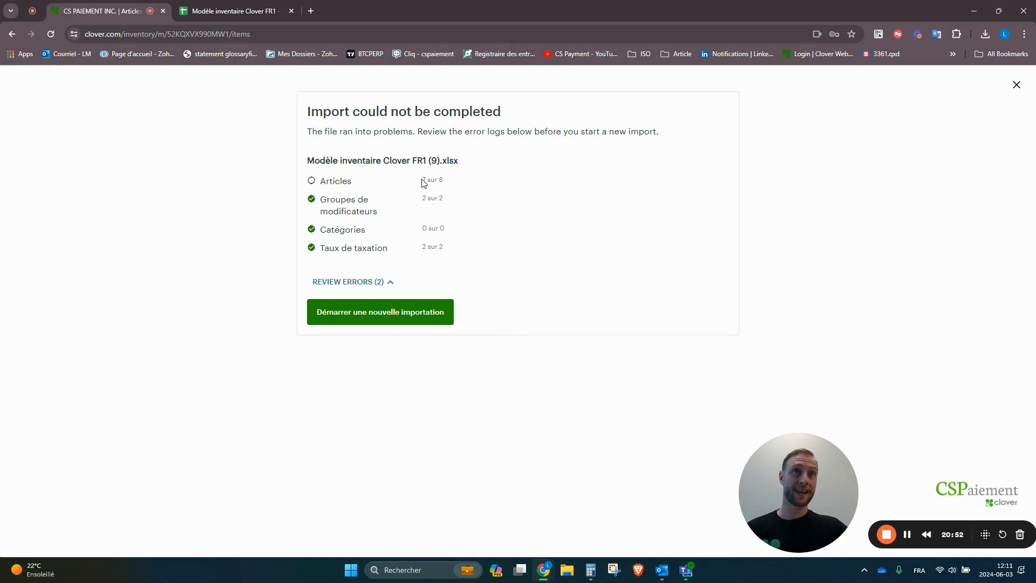
{"action": "left_click", "coordinate": [376, 286]}
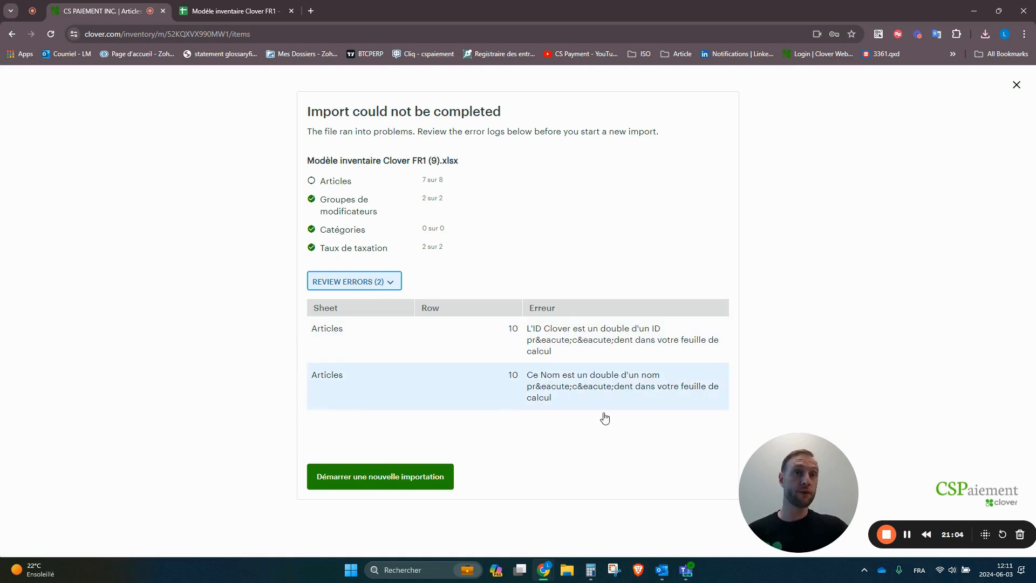
- Switch to the Google Sheets template and clear every value of the duplicate Crème glacée entry in row 10 of the Articles sheet
{"action": "left_click", "coordinate": [243, 12]}
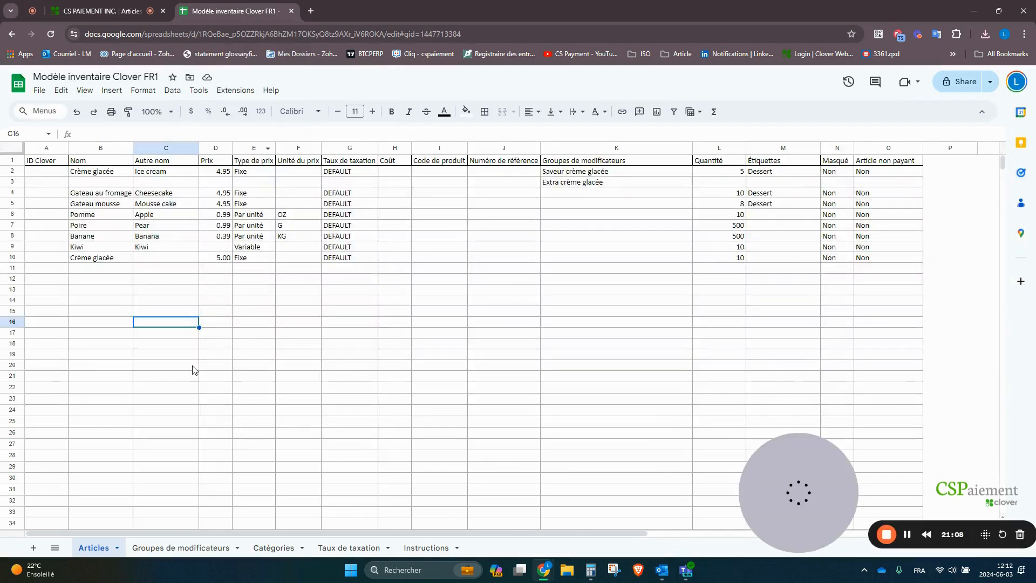
{"action": "left_click", "coordinate": [108, 311]}
{"action": "left_click", "coordinate": [102, 259]}
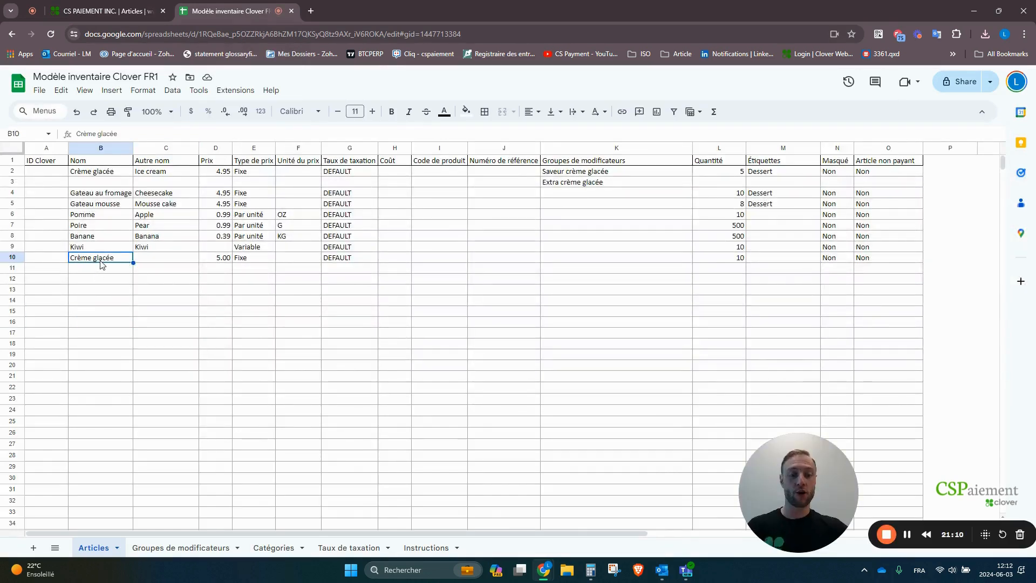
{"action": "key", "text": "Delete"}
{"action": "left_click", "coordinate": [224, 259]}
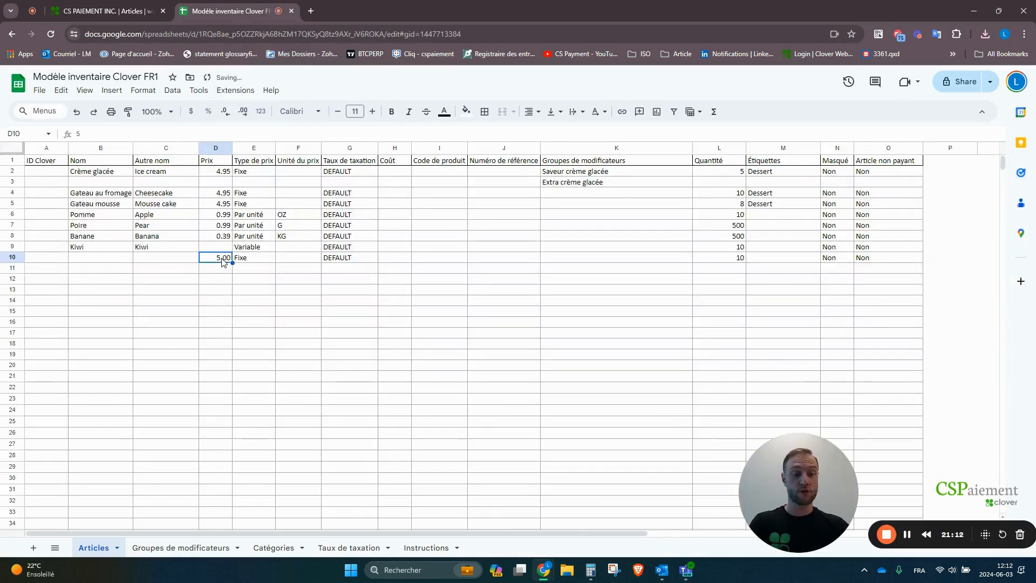
{"action": "key", "text": "Delete"}
{"action": "key", "text": "Tab"}
{"action": "key", "text": "Delete"}
{"action": "key", "text": "Tab"}
{"action": "key", "text": "Tab"}
{"action": "key", "text": "Delete"}
{"action": "key", "text": "Tab"}
{"action": "key", "text": "Tab"}
{"action": "key", "text": "Tab"}
{"action": "key", "text": "Tab"}
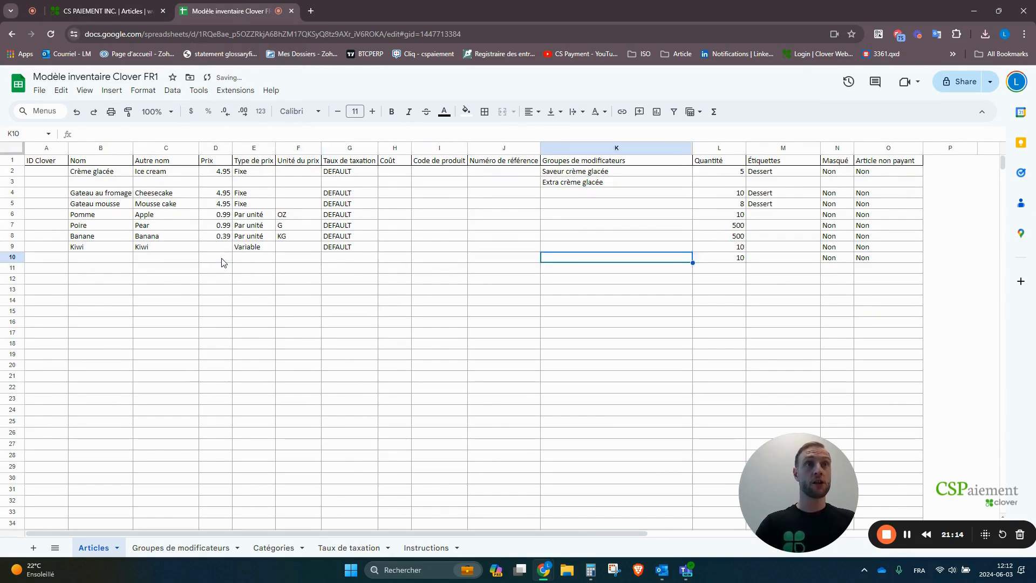
{"action": "key", "text": "Tab"}
{"action": "key", "text": "Tab"}
{"action": "key", "text": "shift+Tab"}
{"action": "key", "text": "Delete"}
{"action": "key", "text": "Tab"}
{"action": "key", "text": "Tab"}
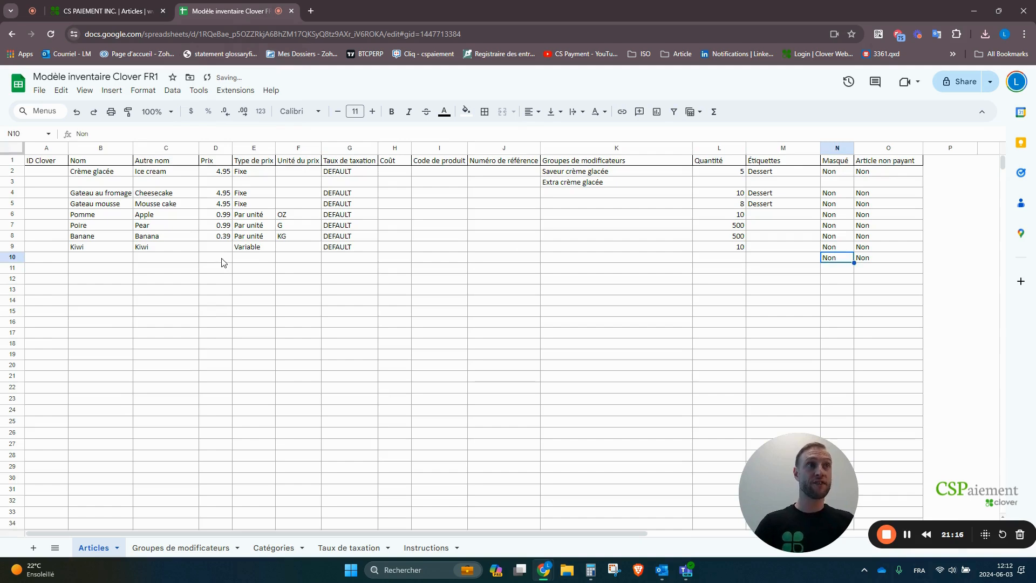
{"action": "key", "text": "Delete"}
{"action": "key", "text": "Tab"}
{"action": "key", "text": "Delete"}
{"action": "left_click", "coordinate": [227, 355]}
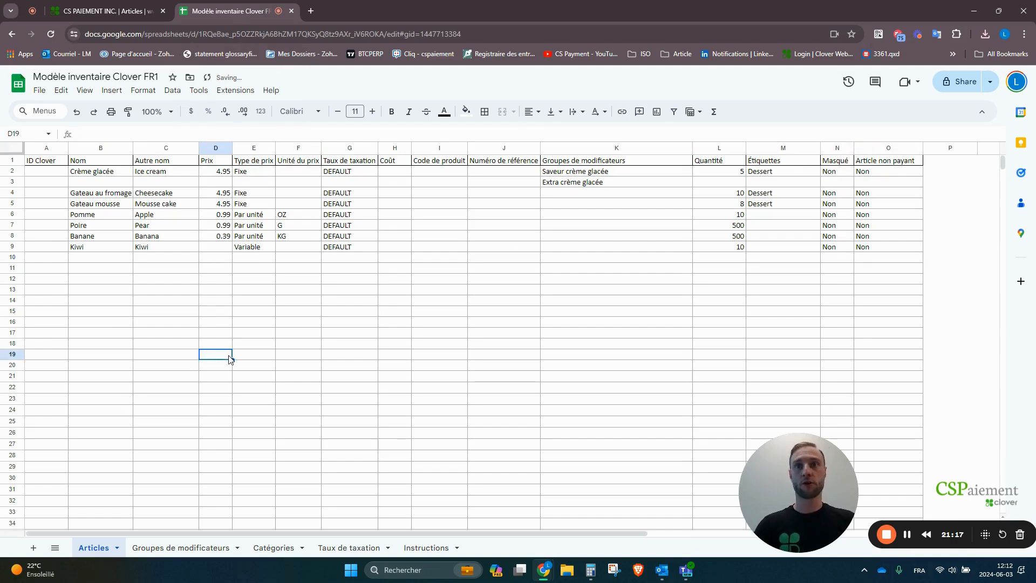
- Download the spreadsheet without the duplicate row as a Microsoft Excel (.xlsx) file
{"action": "left_click", "coordinate": [37, 90]}
{"action": "mouse_move", "coordinate": [99, 227]}
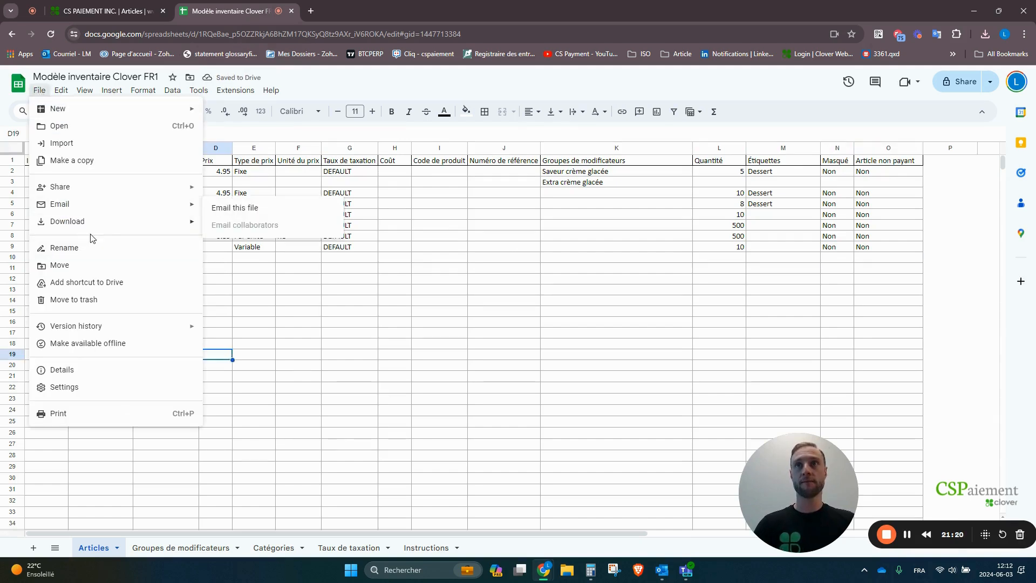
{"action": "left_click", "coordinate": [250, 225]}
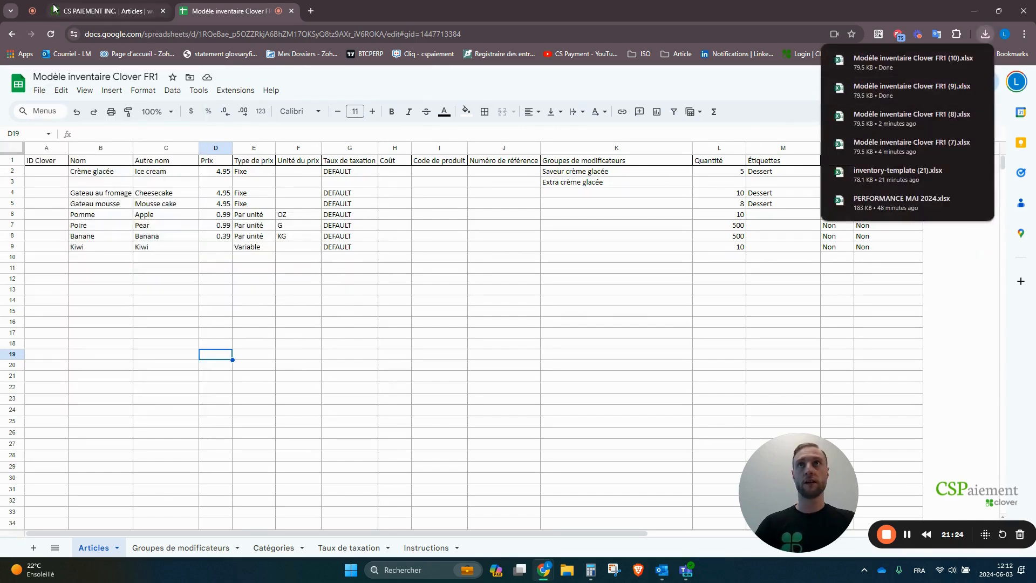
- Switch to Clover and start a new inventory import with the file Modèle inventaire Clover FR1 (10)
{"action": "left_click", "coordinate": [73, 16]}
{"action": "left_click", "coordinate": [377, 477]}
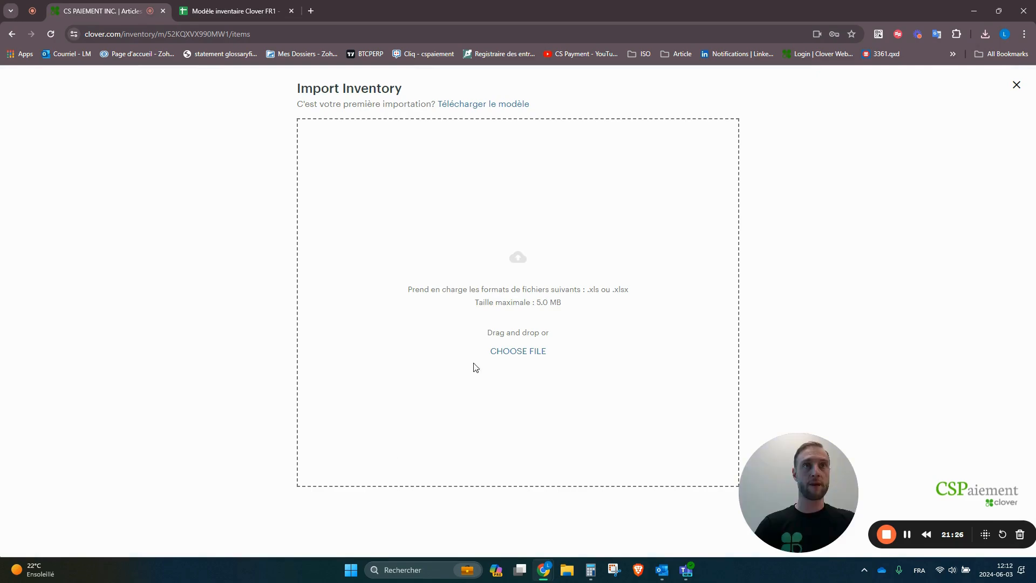
{"action": "left_click", "coordinate": [518, 352]}
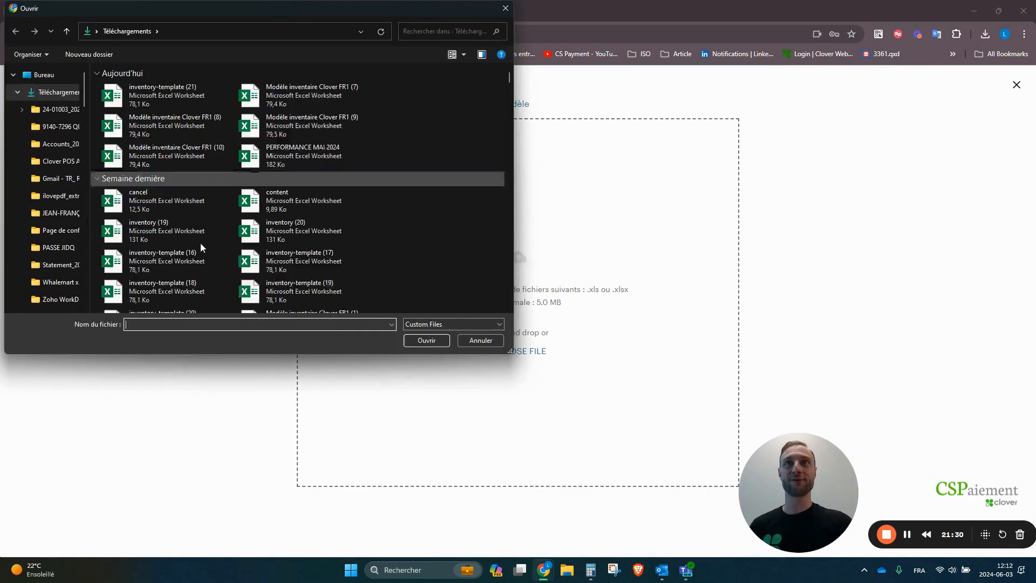
{"action": "double_click", "coordinate": [169, 156]}
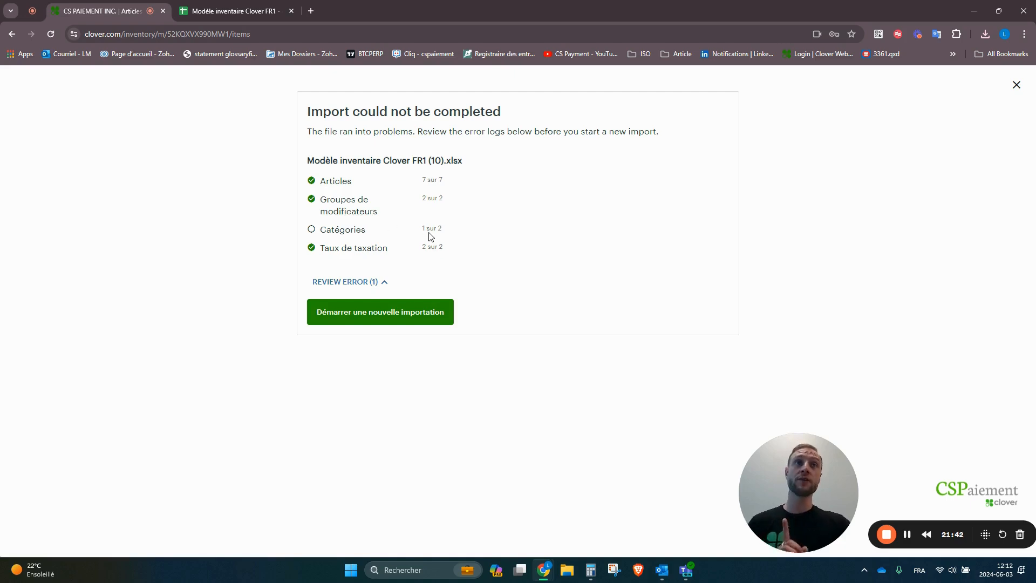
- Expand the import's error list and check the reported row 2 in the Catégories sheet of the Google Sheets template
{"action": "left_click", "coordinate": [372, 281]}
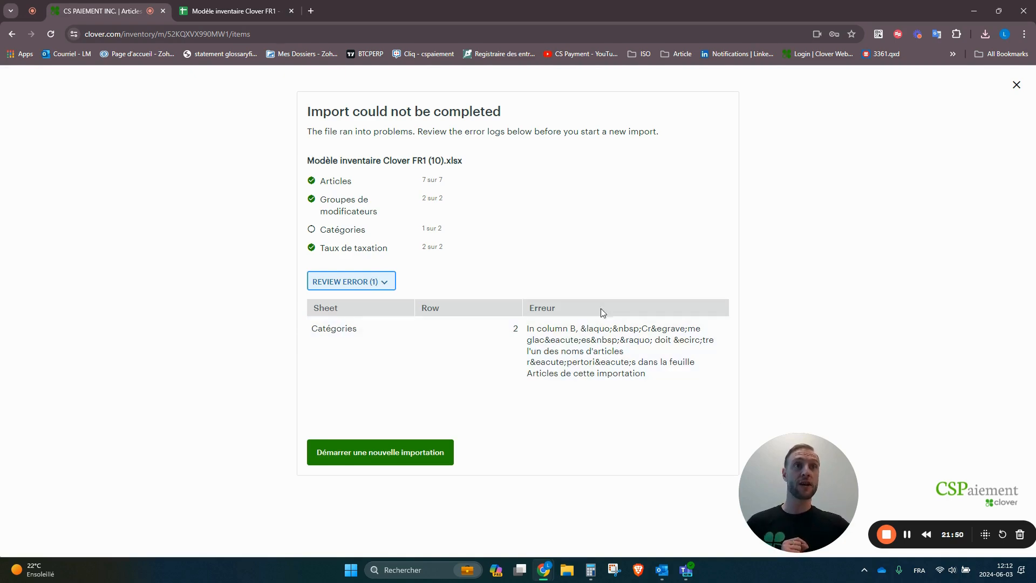
{"action": "left_click", "coordinate": [238, 11]}
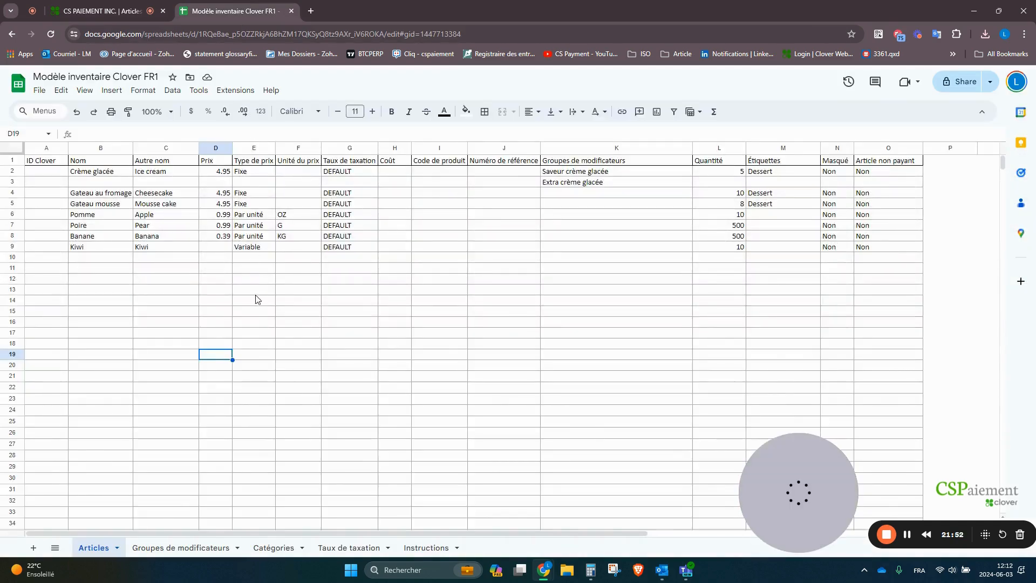
{"action": "left_click", "coordinate": [273, 548]}
{"action": "left_click", "coordinate": [168, 237]}
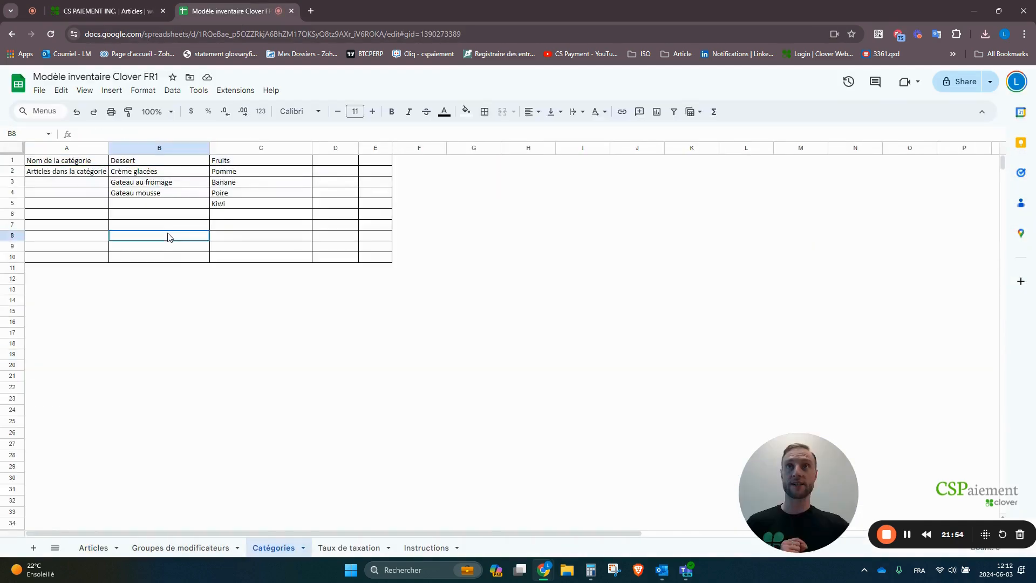
{"action": "left_click", "coordinate": [12, 171]}
{"action": "left_click", "coordinate": [108, 11]}
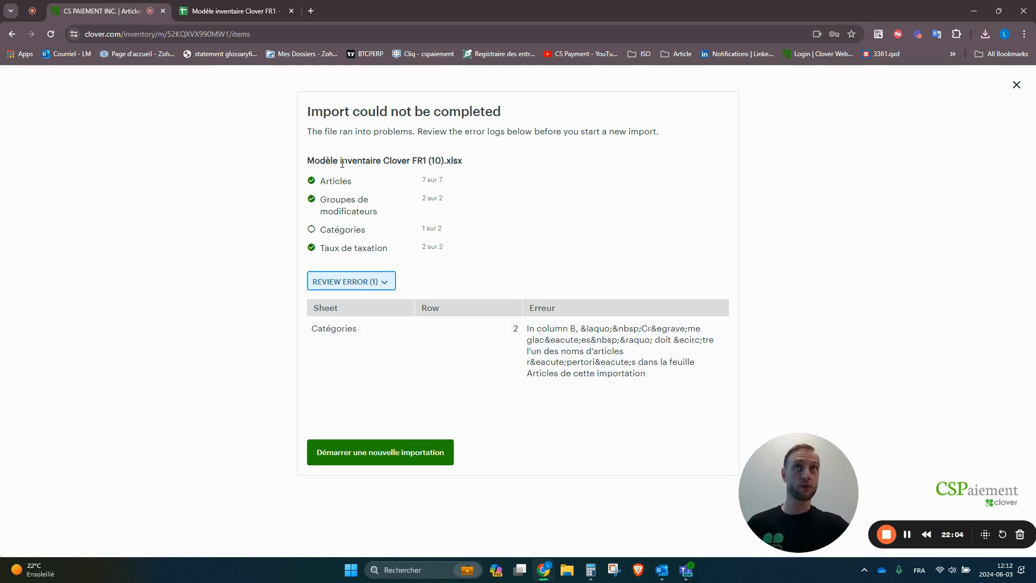
- Switch to the template and compare the first Dessert item in the Catégories sheet with its name in the Articles sheet
{"action": "left_click", "coordinate": [232, 11]}
{"action": "left_click", "coordinate": [182, 173]}
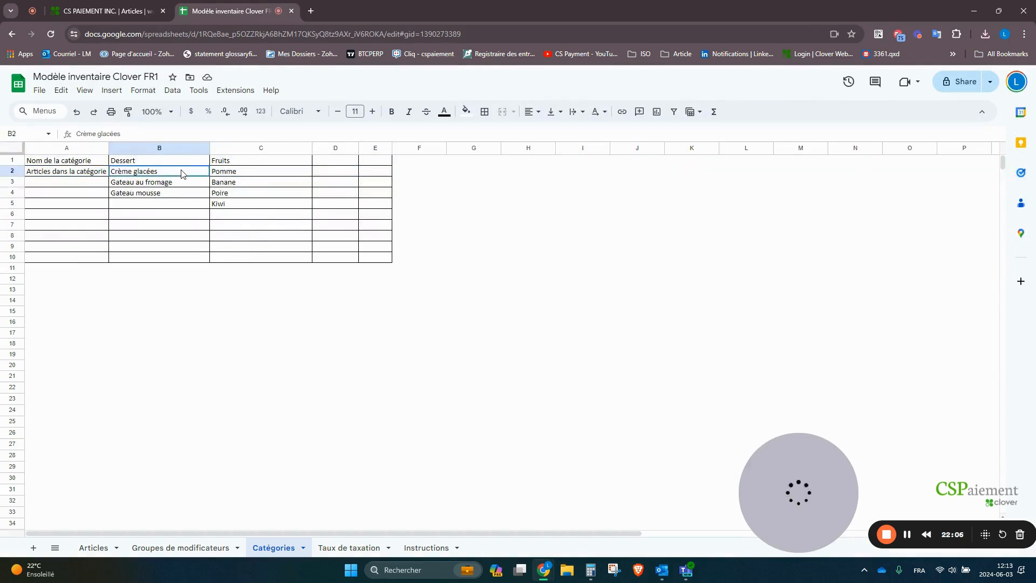
{"action": "left_click", "coordinate": [97, 548]}
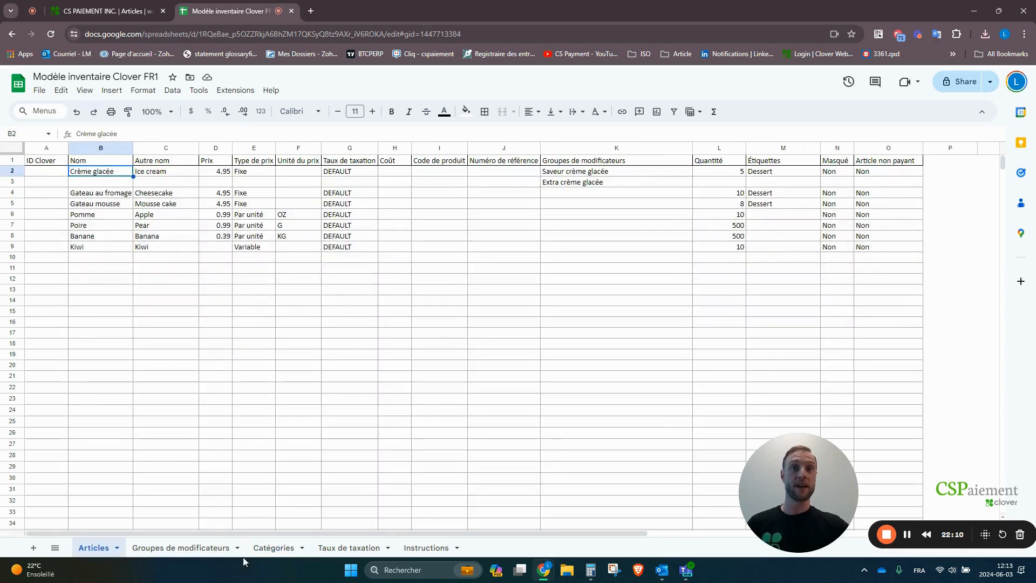
{"action": "left_click", "coordinate": [276, 548]}
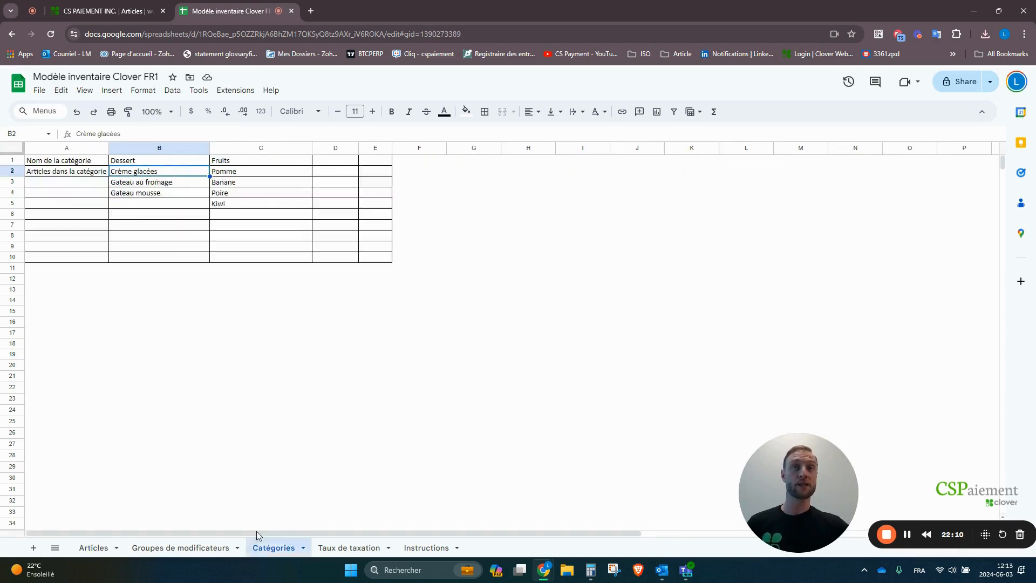
- Correct the first item under Dessert in the Catégories sheet to Crème glacée, matching the Articles sheet
{"action": "left_click", "coordinate": [154, 239]}
{"action": "left_click", "coordinate": [166, 170]}
{"action": "triple_click", "coordinate": [168, 170]}
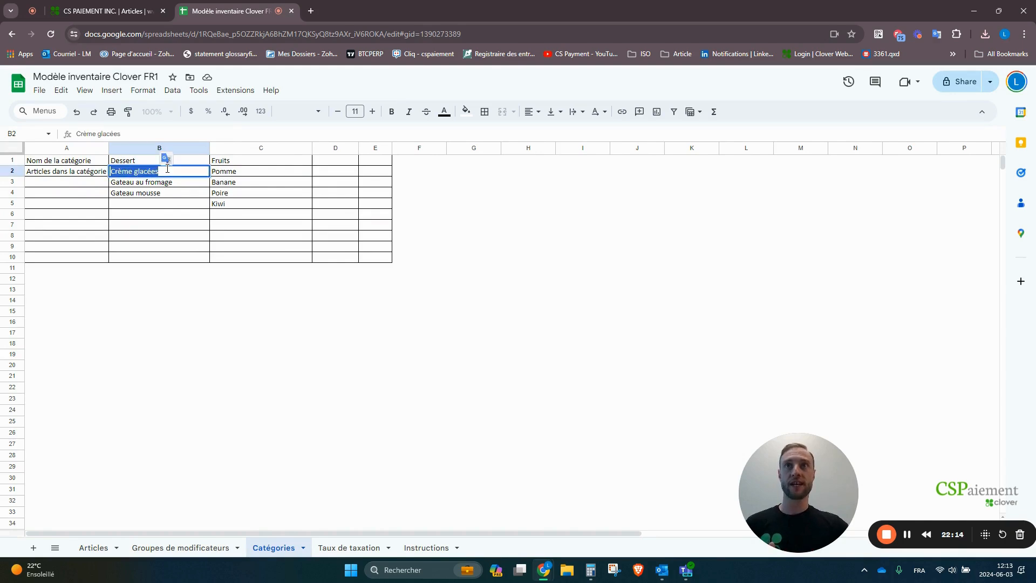
{"action": "left_click", "coordinate": [169, 174]}
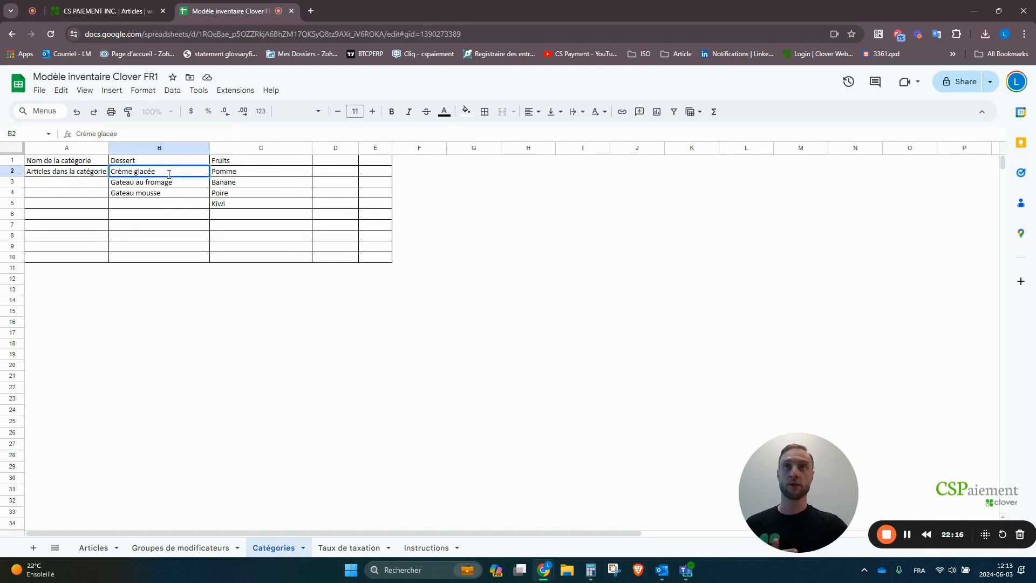
{"action": "key", "text": "Return"}
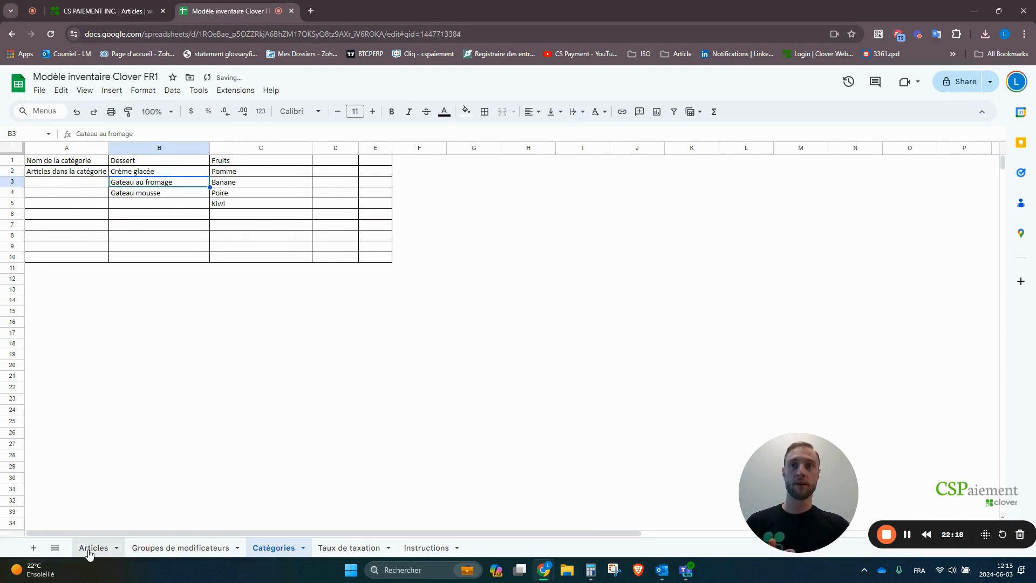
- Return to the Articles sheet and download the corrected spreadsheet as a Microsoft Excel (.xlsx) file
{"action": "left_click", "coordinate": [89, 550]}
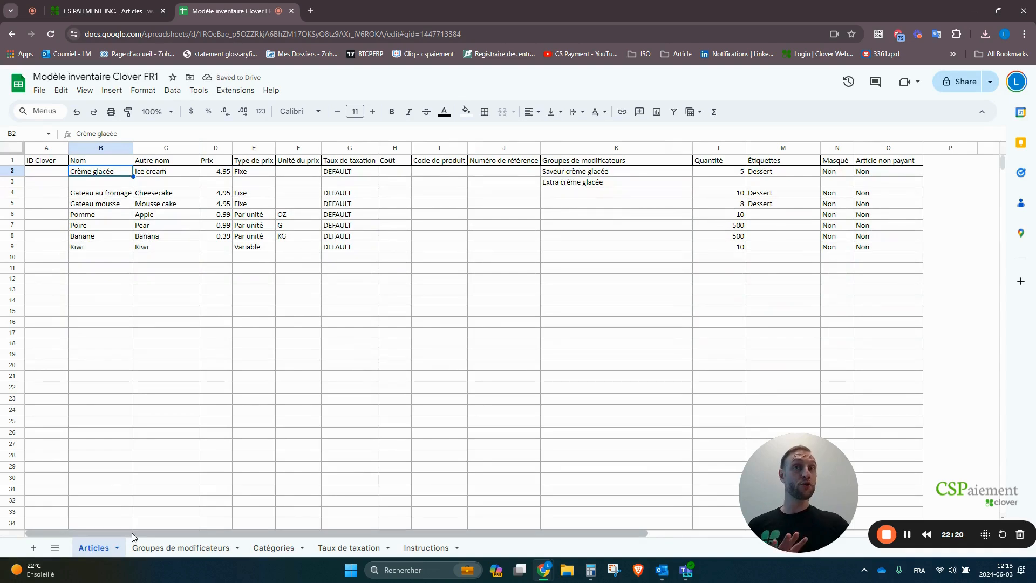
{"action": "left_click", "coordinate": [39, 90]}
{"action": "mouse_move", "coordinate": [92, 229]}
{"action": "left_click", "coordinate": [274, 226]}
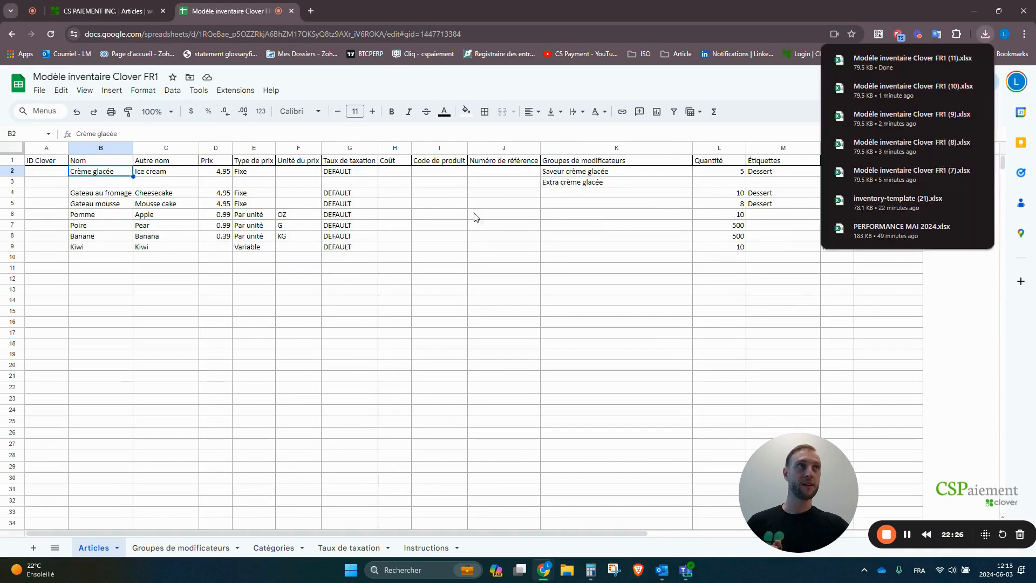
- Switch to Clover and start a new inventory import with the file Modèle inventaire Clover FR1 (11)
{"action": "left_click", "coordinate": [102, 11]}
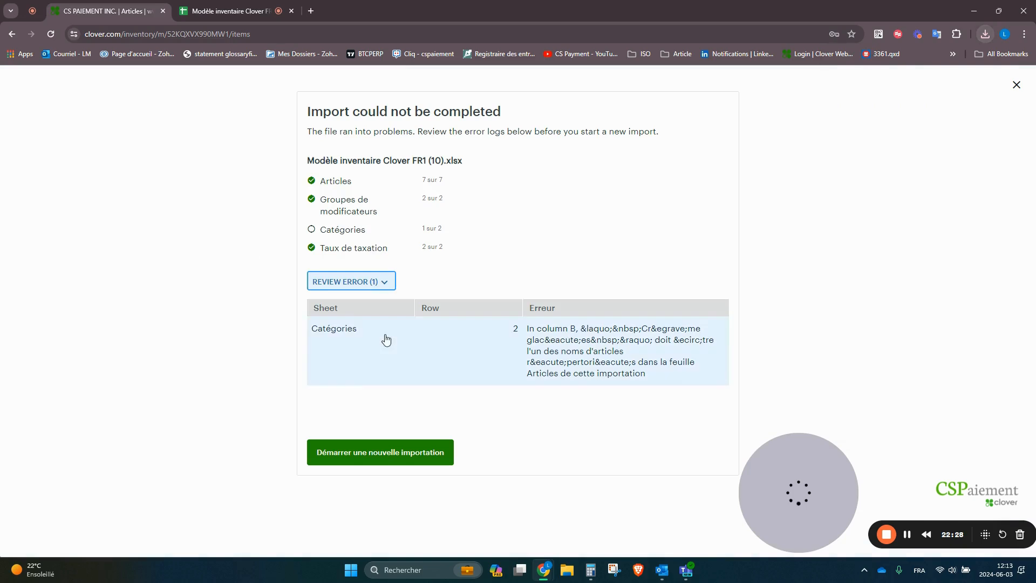
{"action": "left_click", "coordinate": [381, 454]}
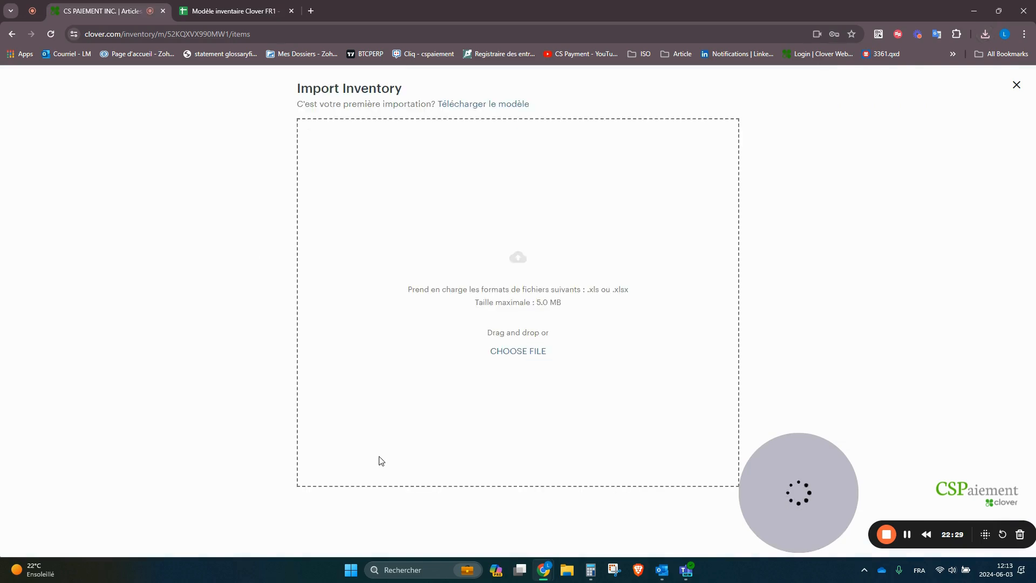
{"action": "left_click", "coordinate": [526, 354]}
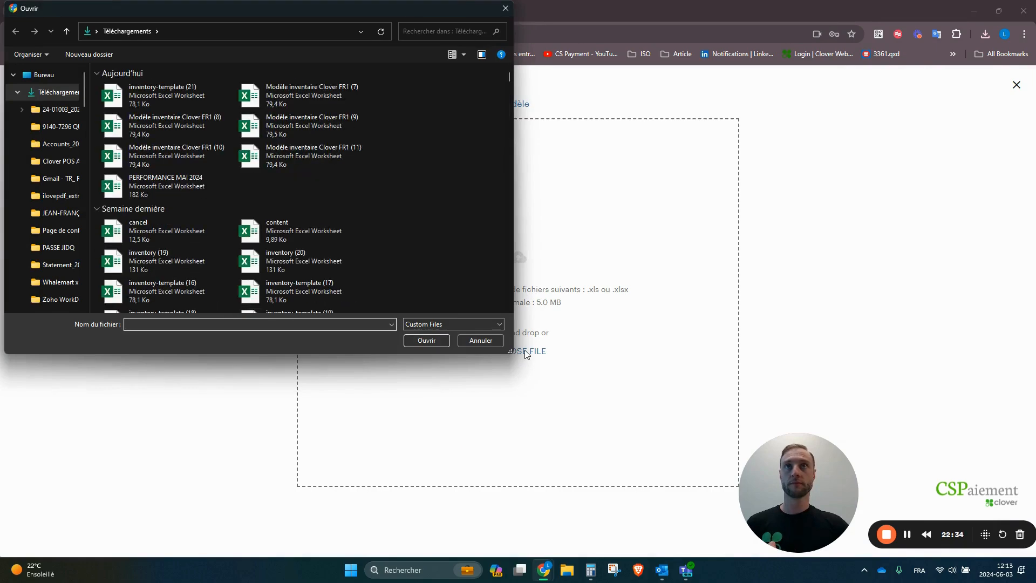
{"action": "double_click", "coordinate": [296, 152]}
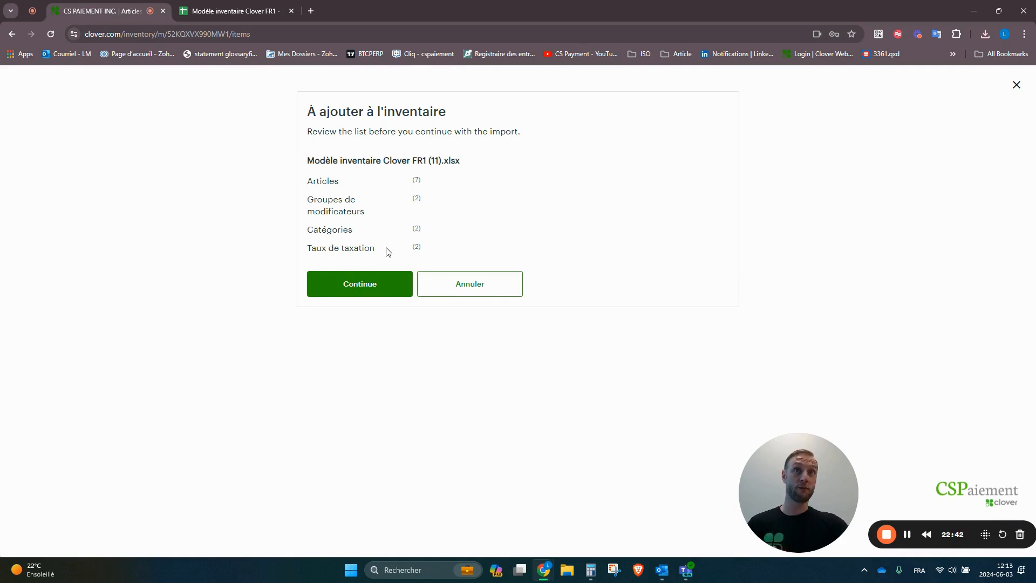
- Review the list of elements to add, continue the import and go back to the inventory's item list
{"action": "left_click_drag", "start_coordinate": [423, 249], "coordinate": [282, 162]}
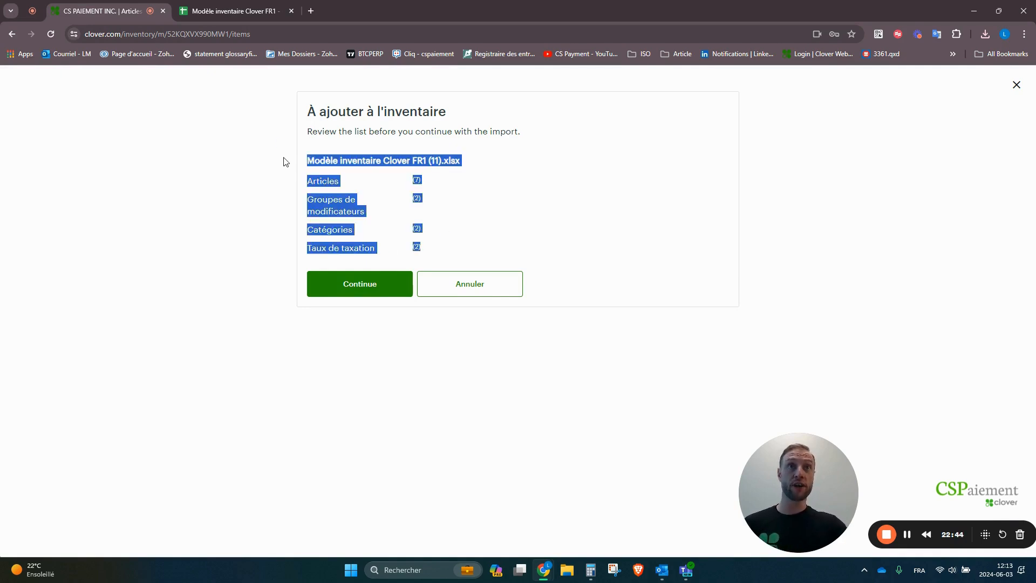
{"action": "left_click", "coordinate": [441, 238]}
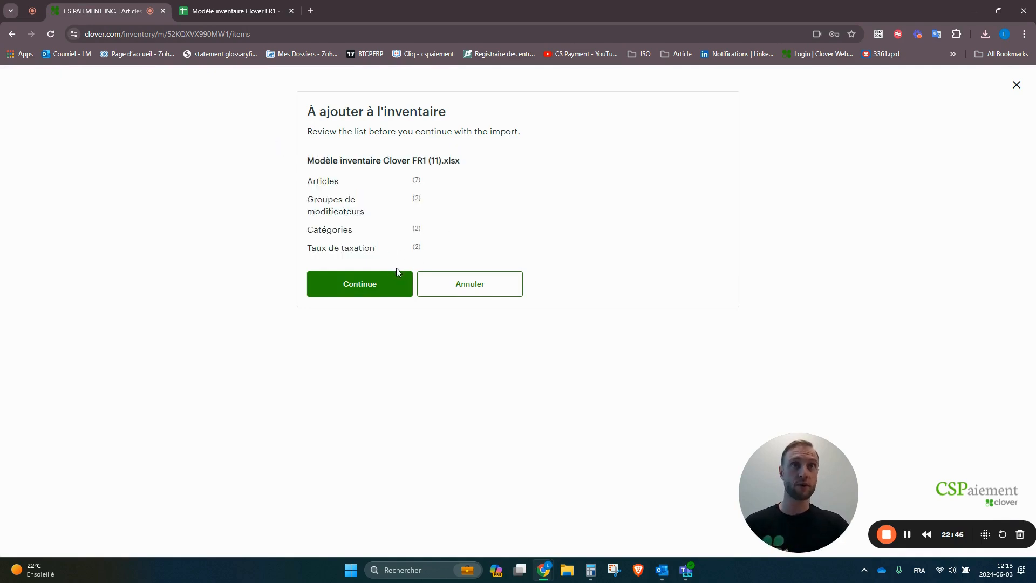
{"action": "left_click", "coordinate": [385, 285]}
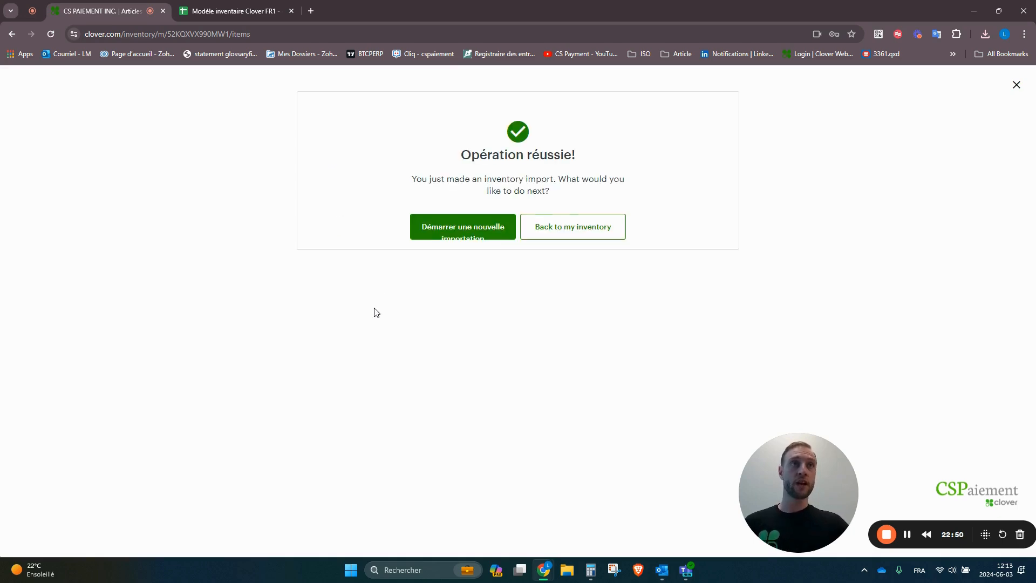
{"action": "left_click_drag", "start_coordinate": [614, 179], "coordinate": [419, 150]}
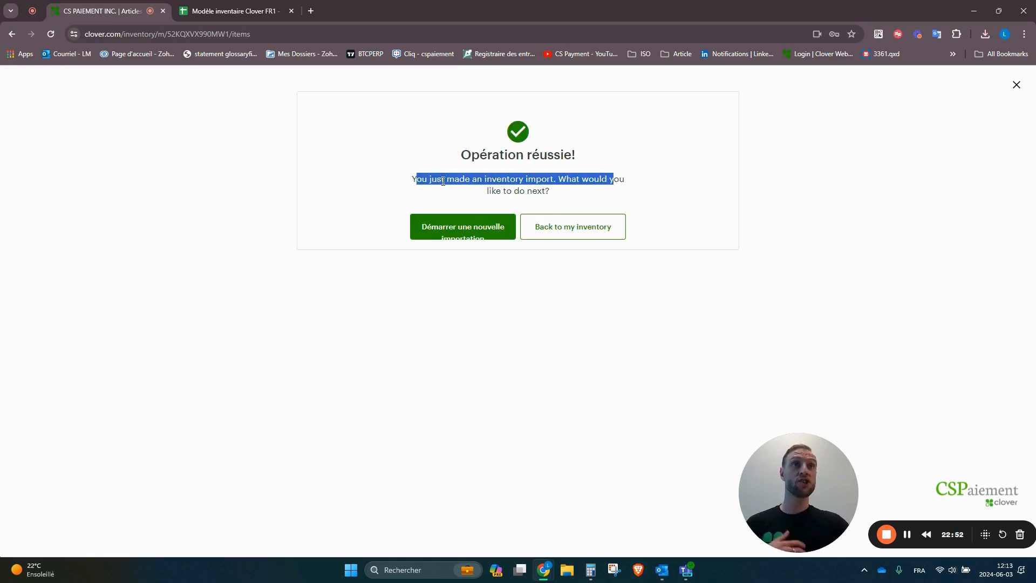
{"action": "left_click", "coordinate": [543, 235]}
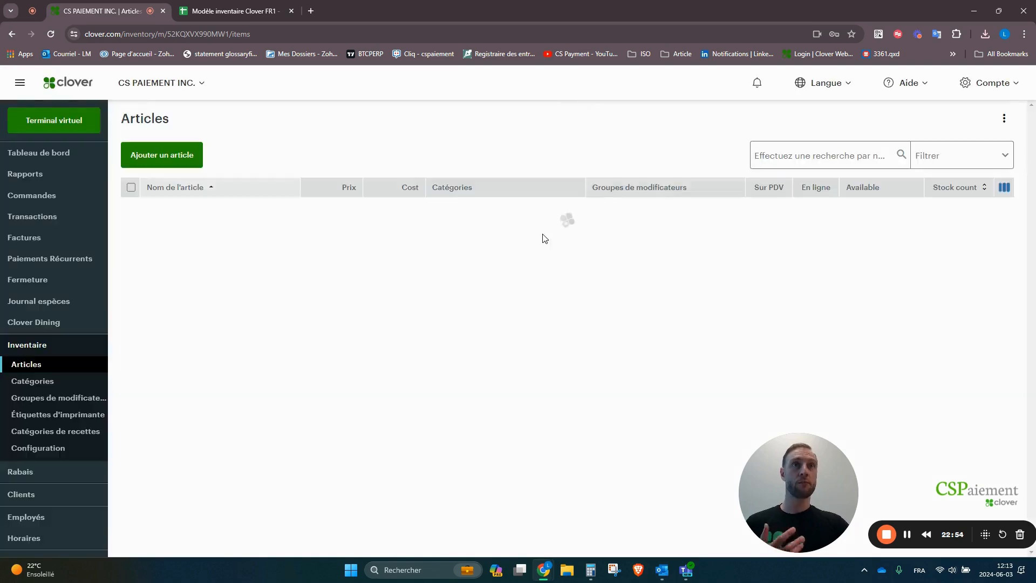